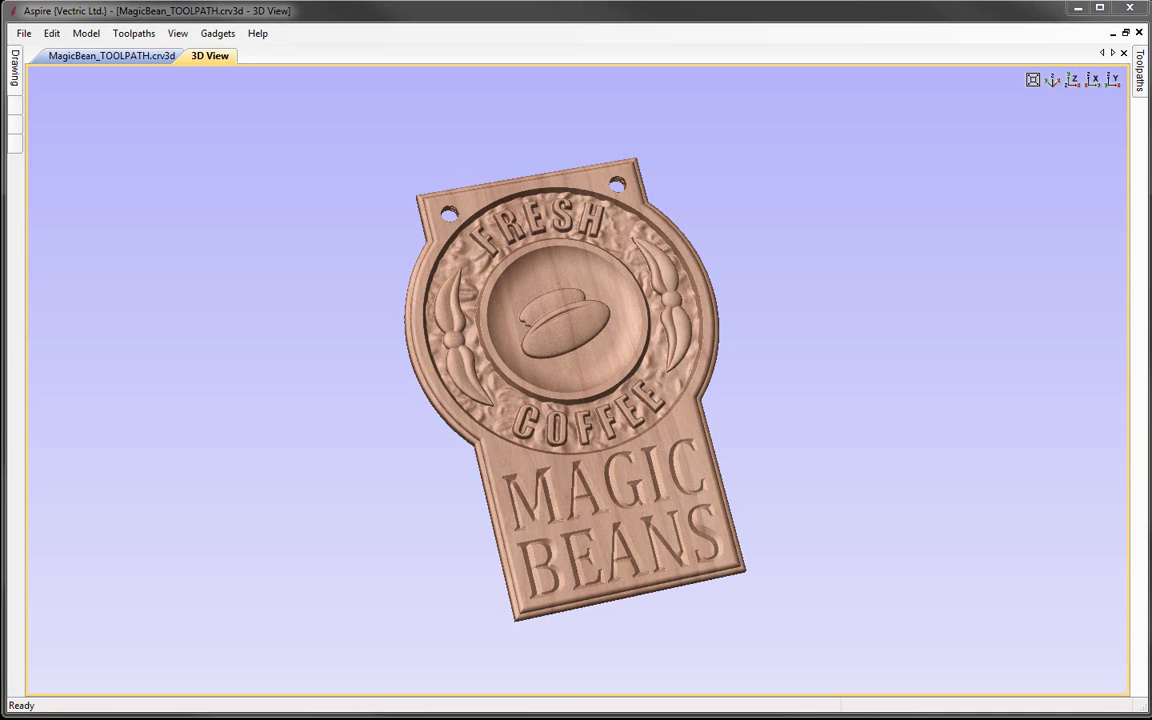
Close the current toolpath job and open the file MagicBean_MODEL.crv3d
left_click(24, 34)
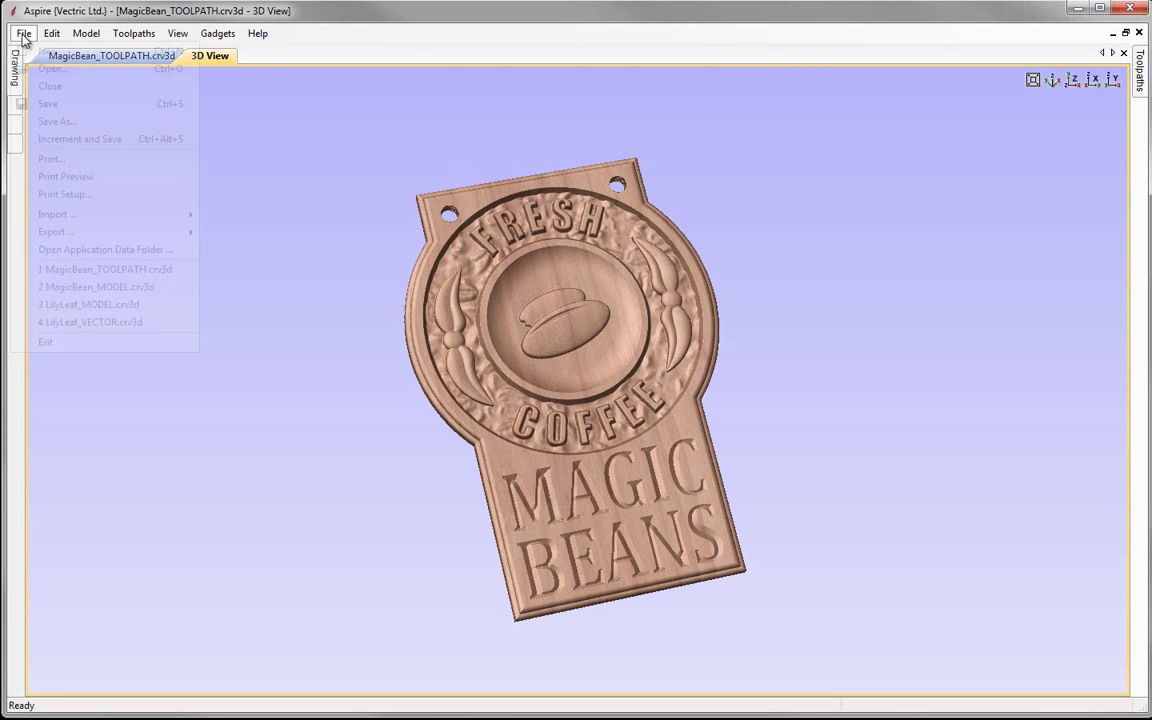
left_click(62, 89)
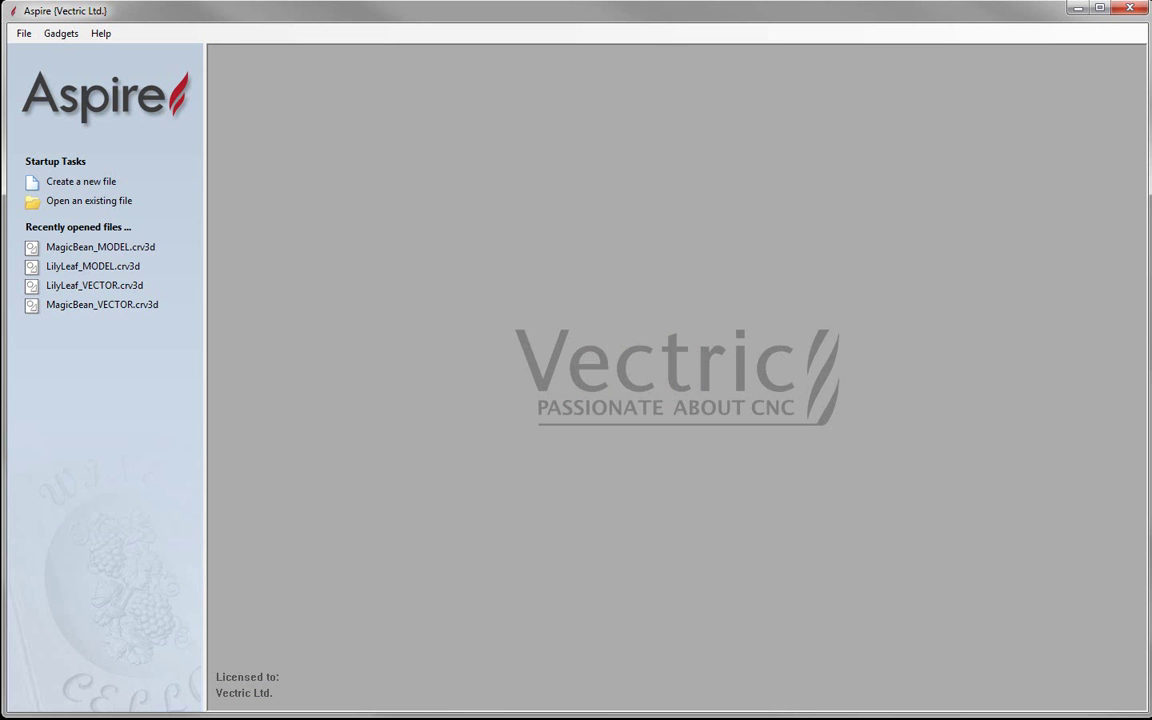
left_click(122, 202)
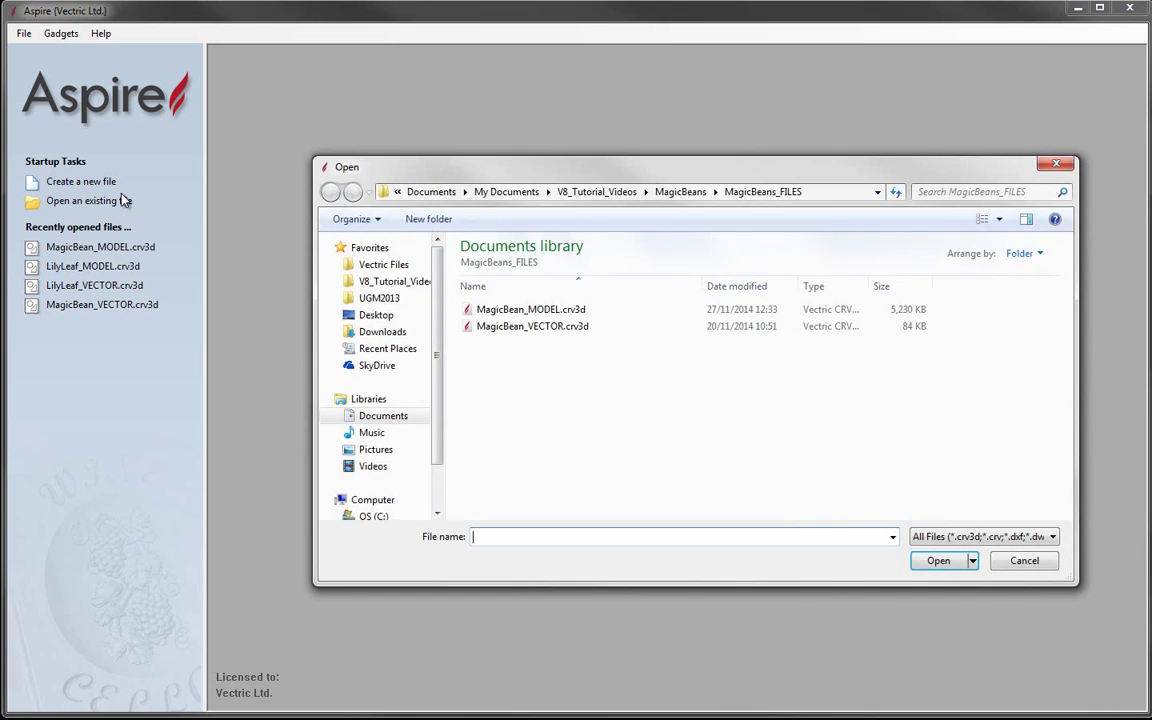
left_click(533, 311)
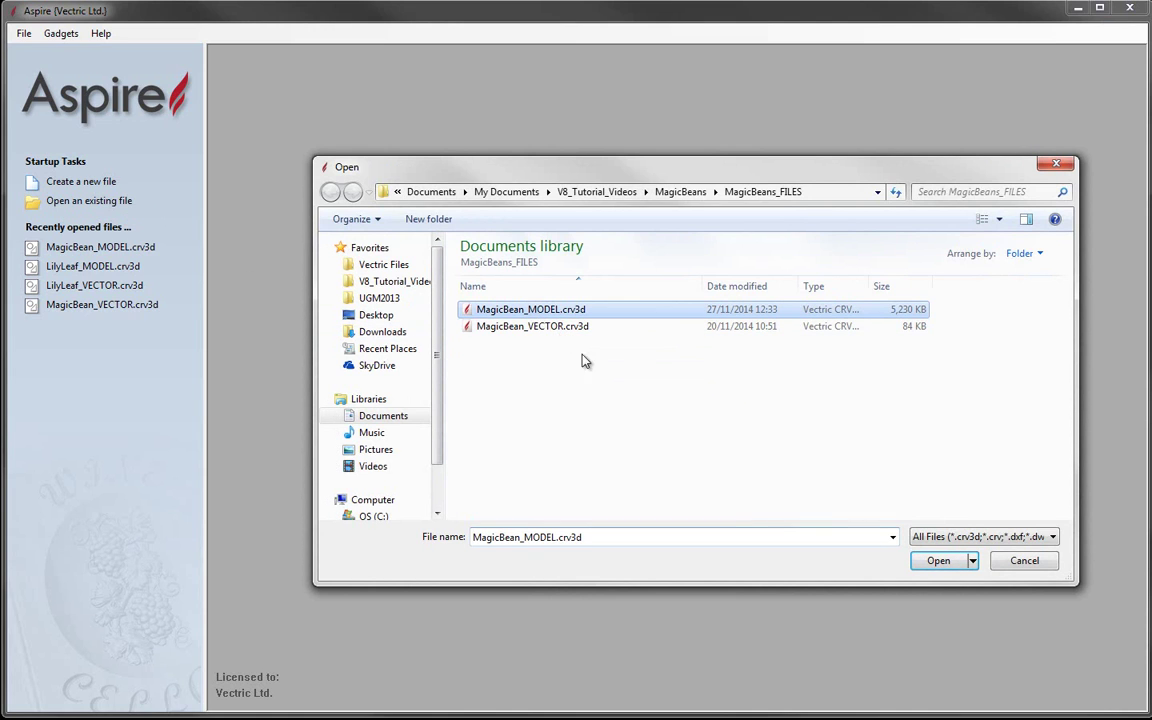
left_click(935, 563)
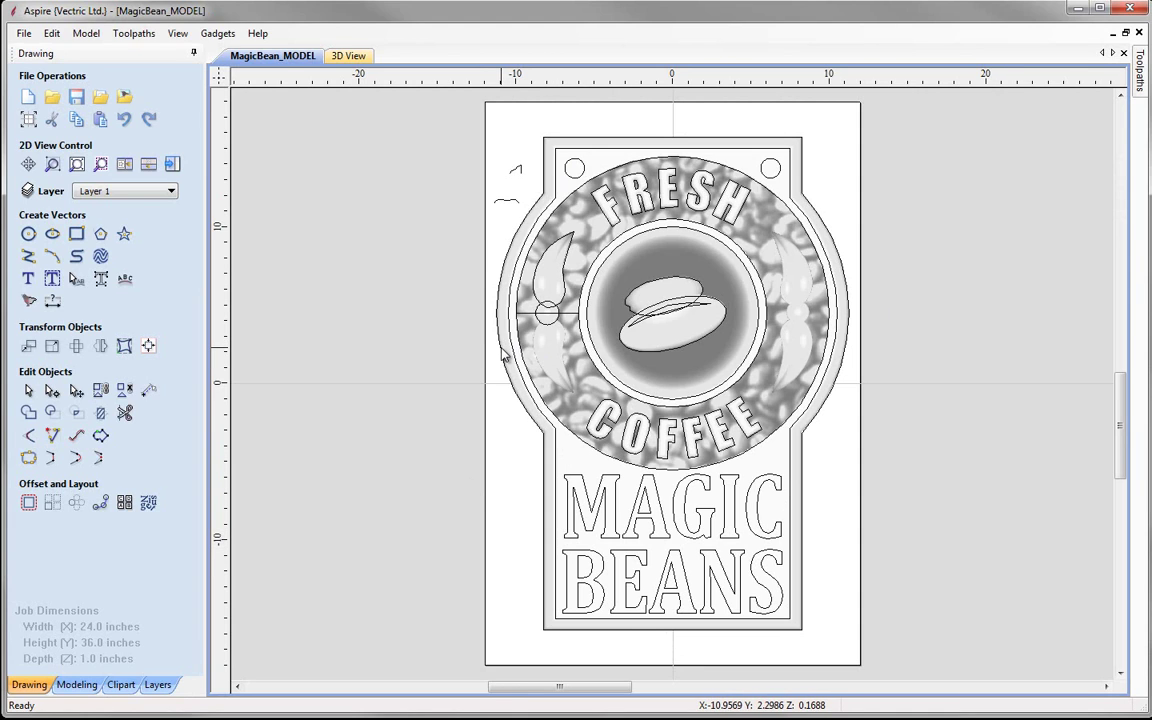
Offset the sign's outer border vector outwards by 0.15 inches, keeping the original
left_click(546, 182)
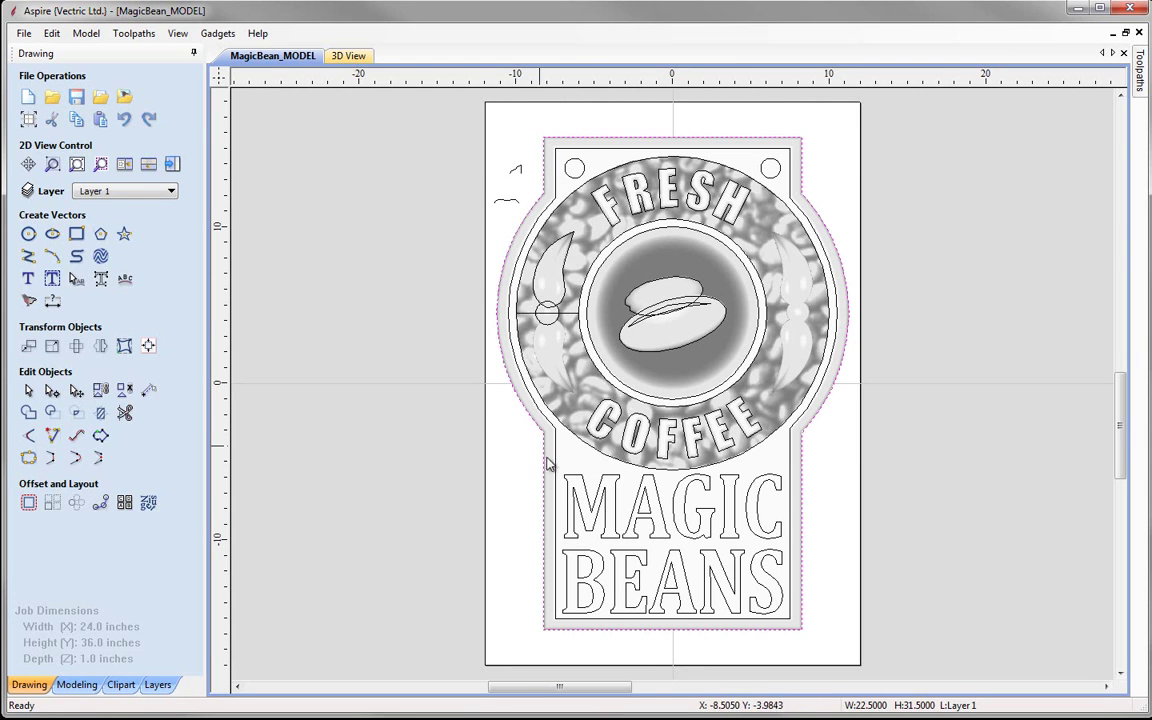
left_click(27, 504)
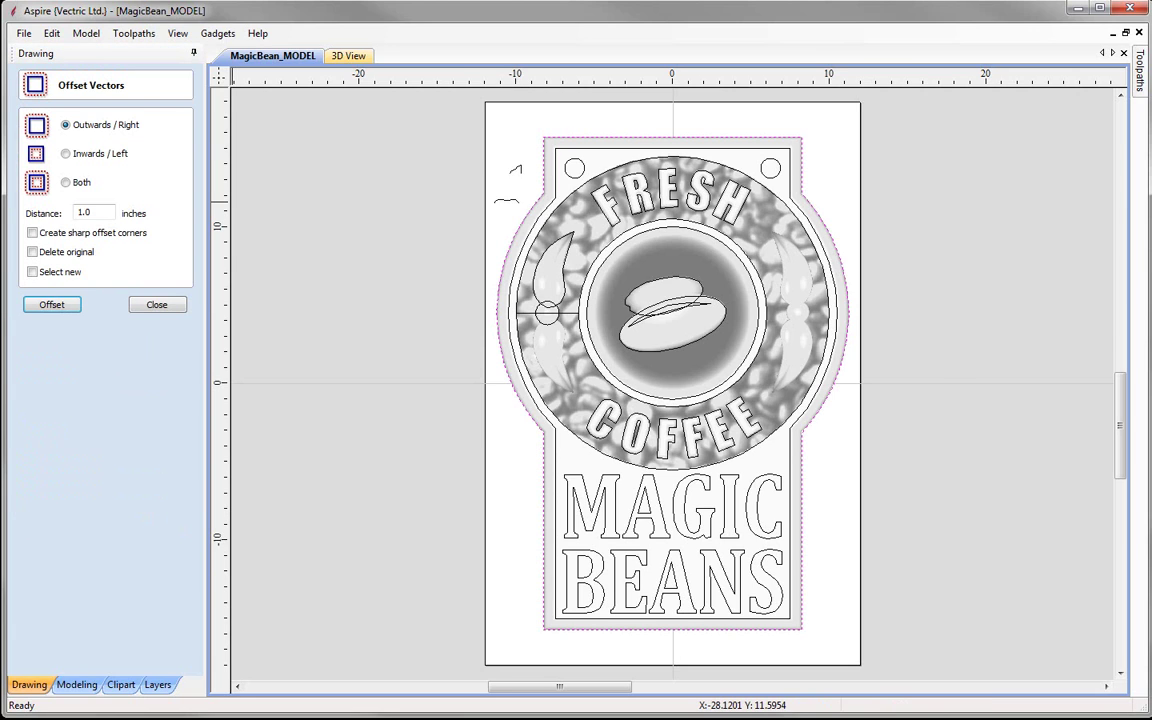
double_click(80, 213)
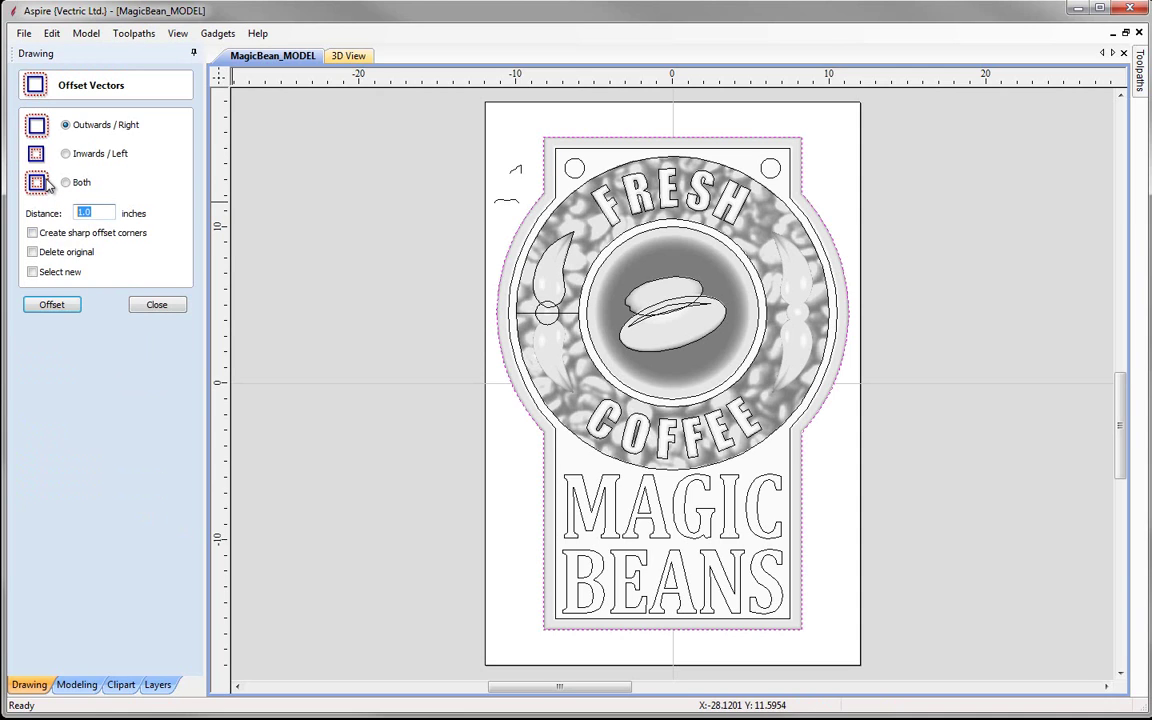
type("0.15")
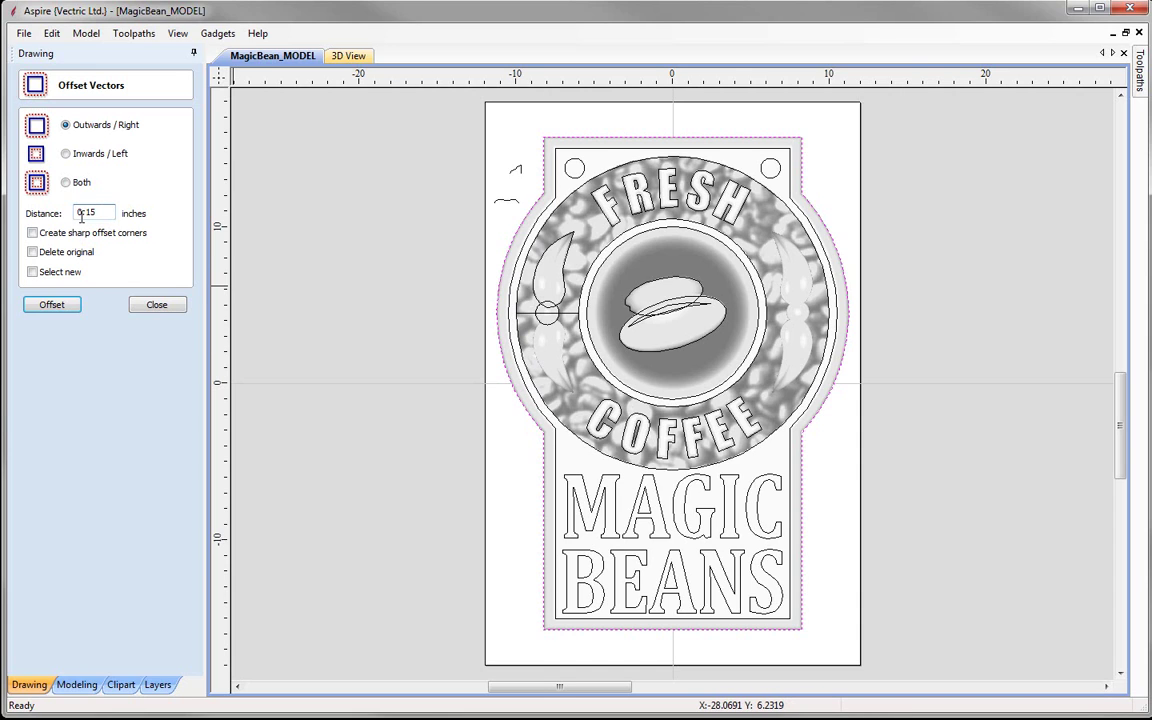
left_click(52, 305)
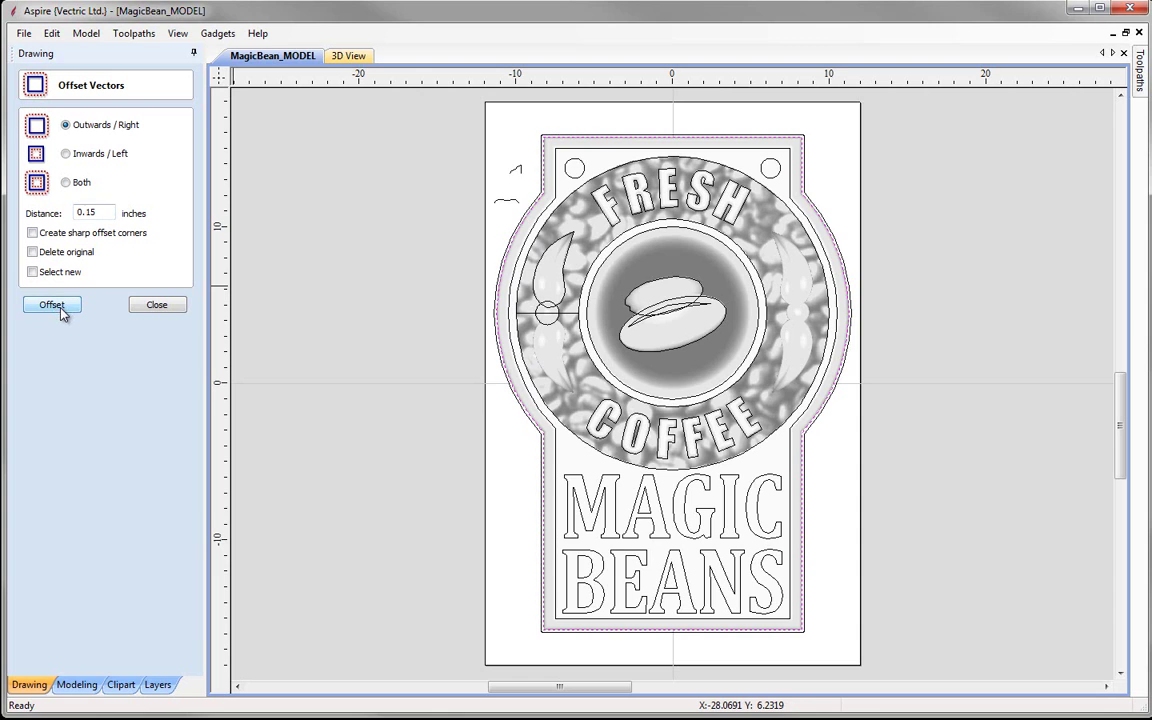
left_click(152, 305)
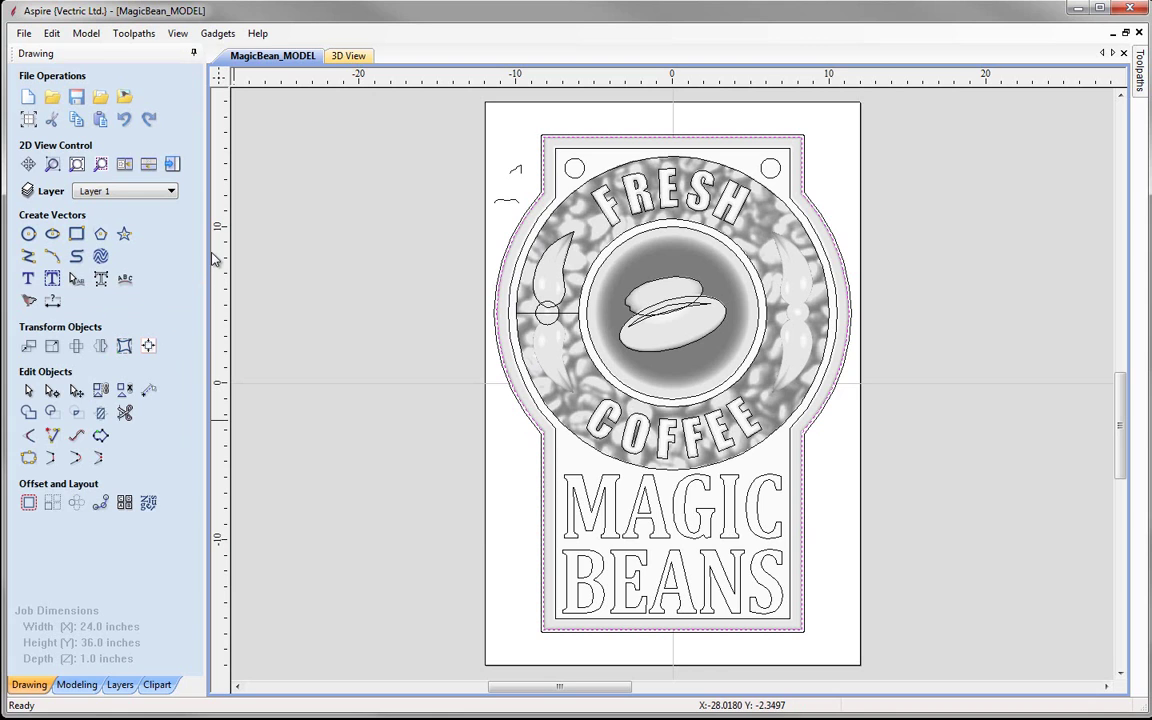
Show the 2D and 3D views side by side and set the material's XY datum to the lower-left corner
left_click(124, 166)
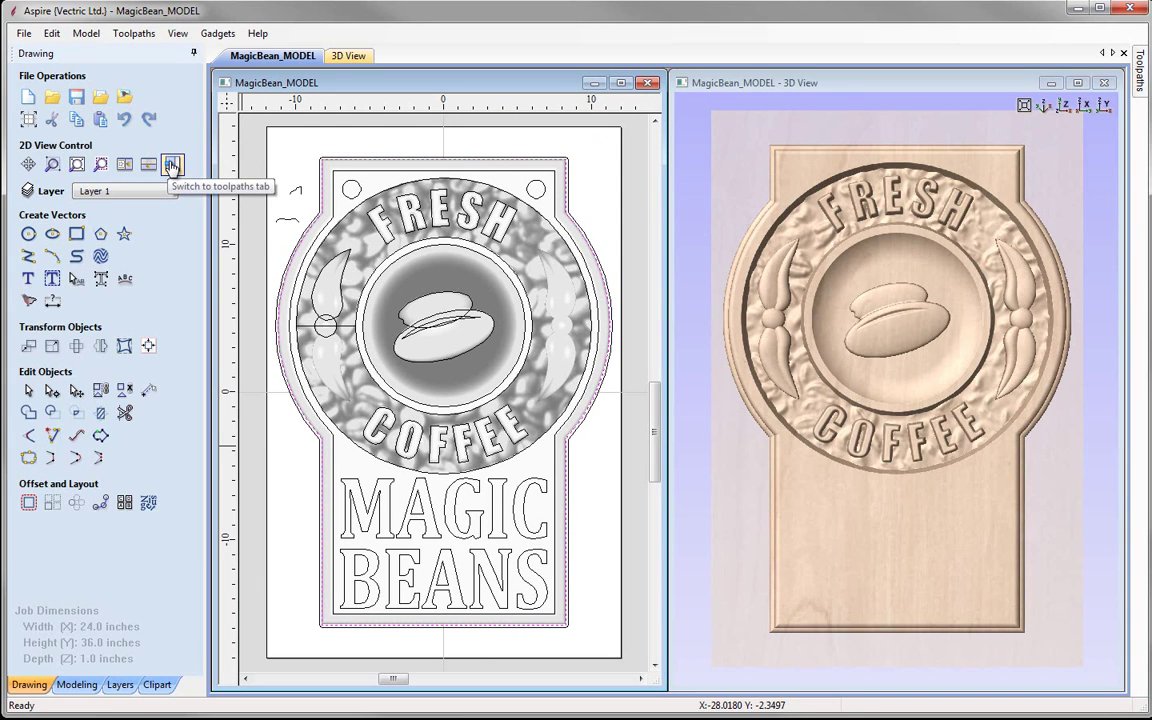
left_click(172, 165)
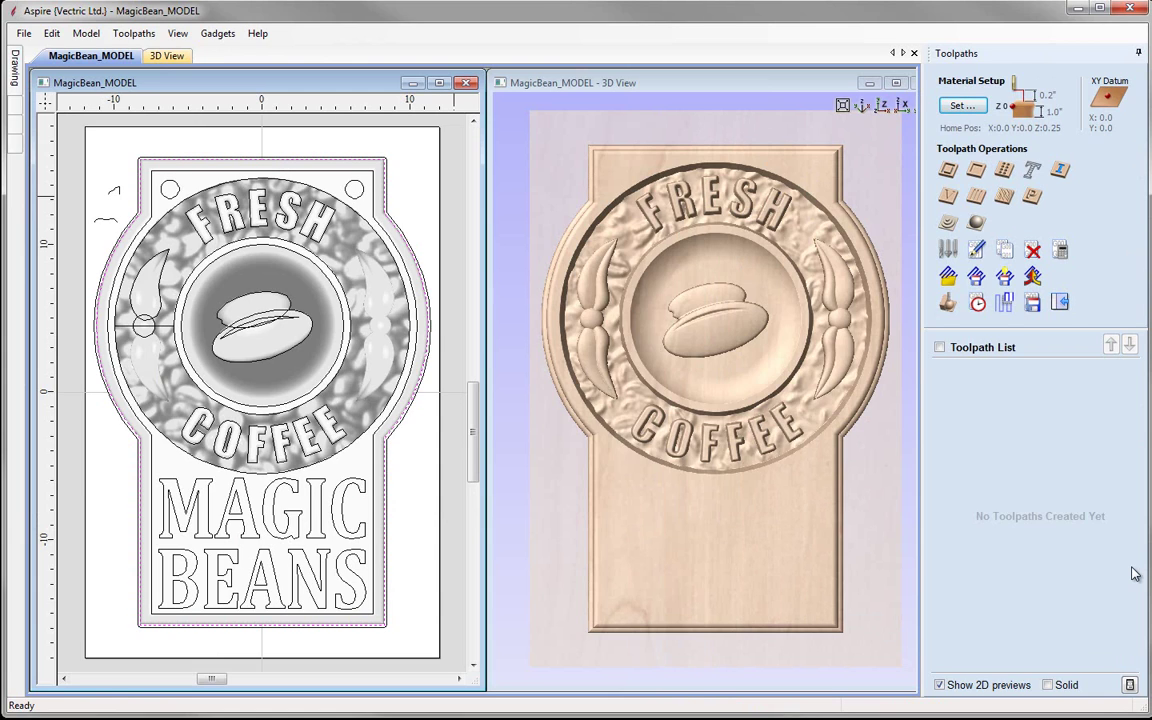
left_click(965, 108)
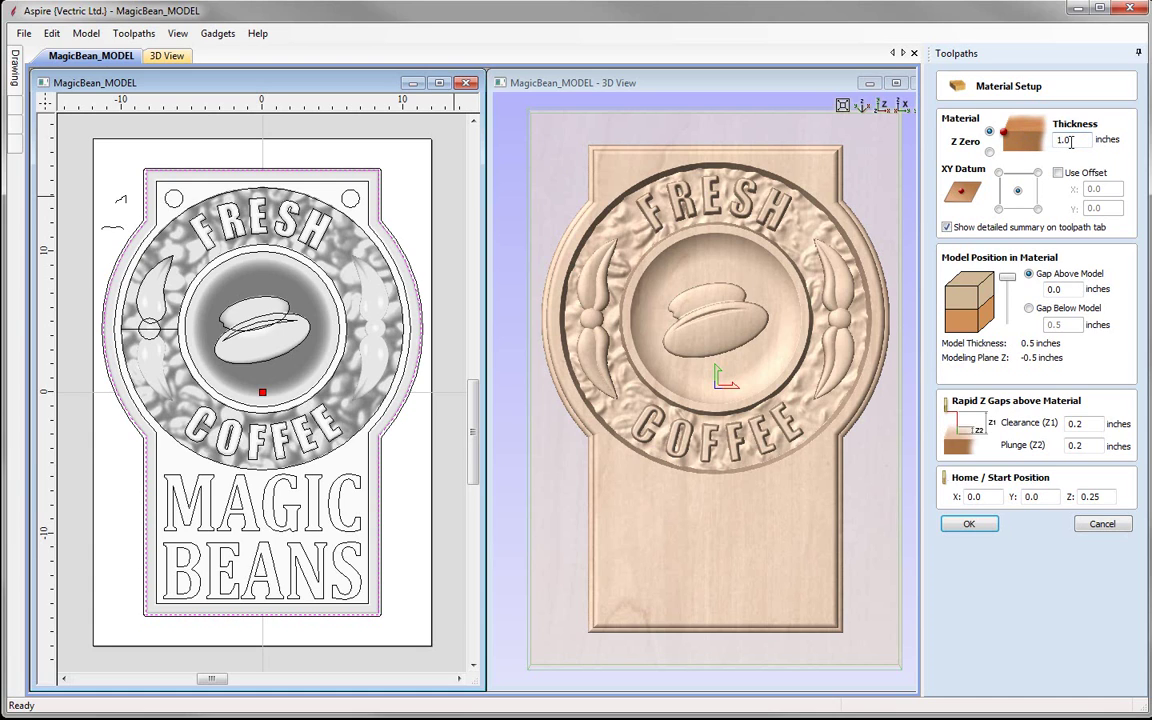
left_click(999, 210)
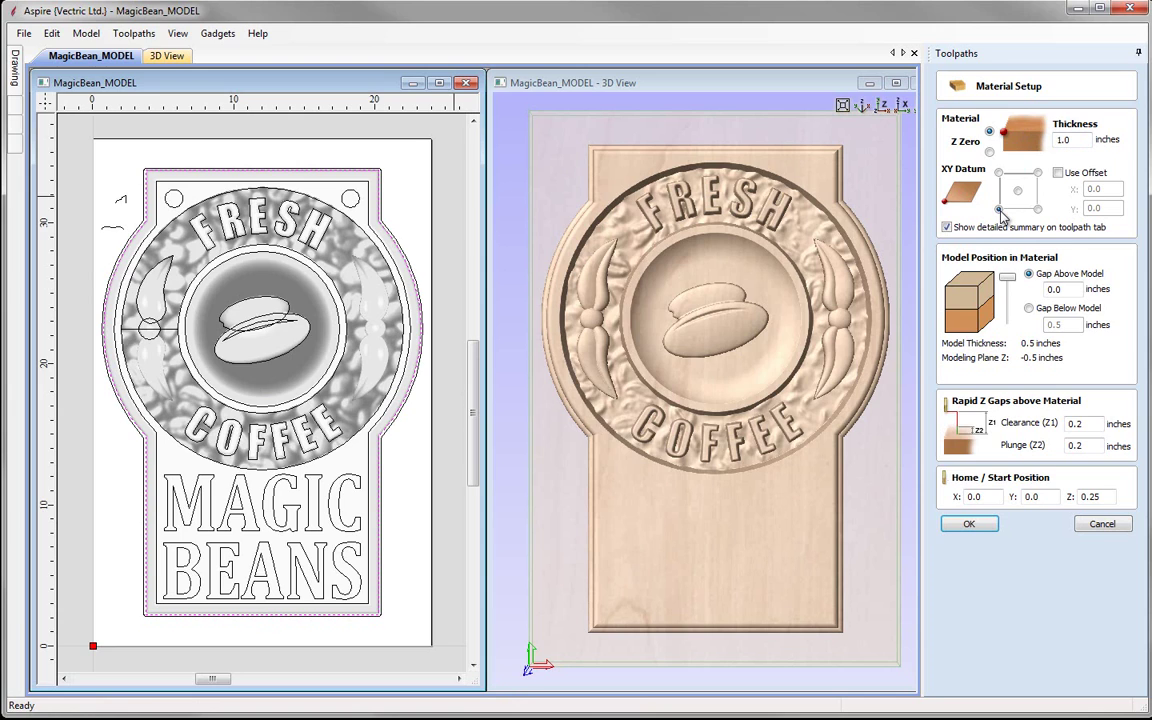
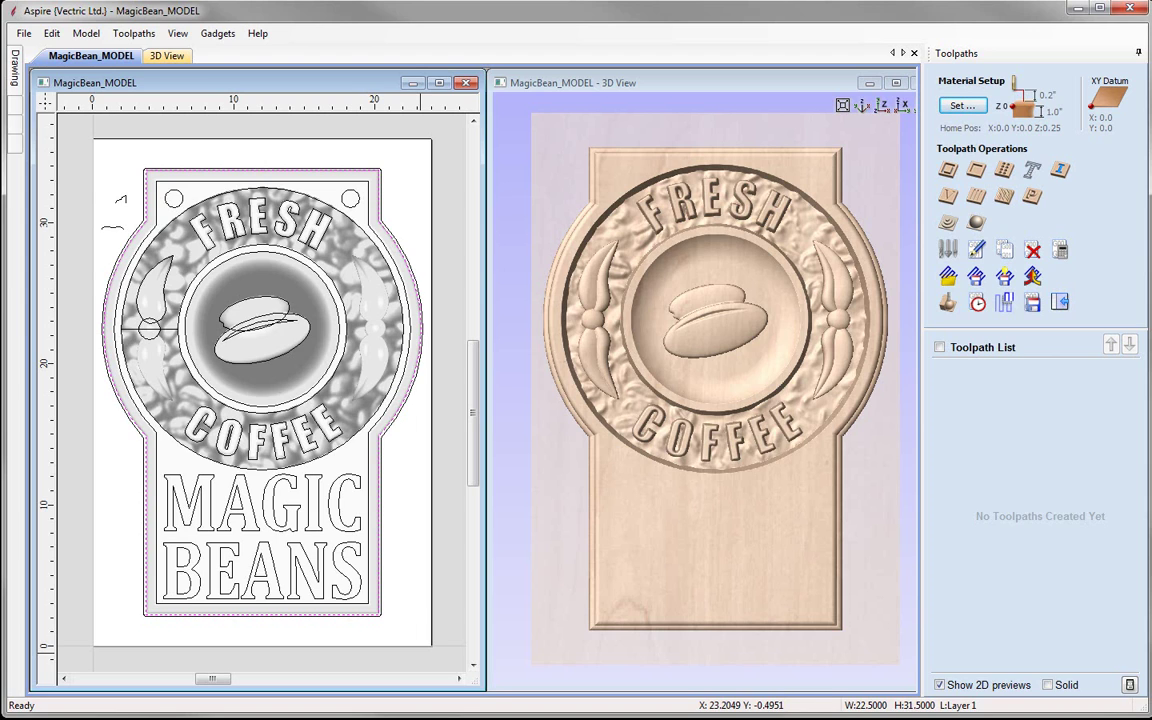
Set up a profile toolpath on the sign's two hanging-hole circles with start depth 0 and cut depth 1 inch
left_click(511, 300)
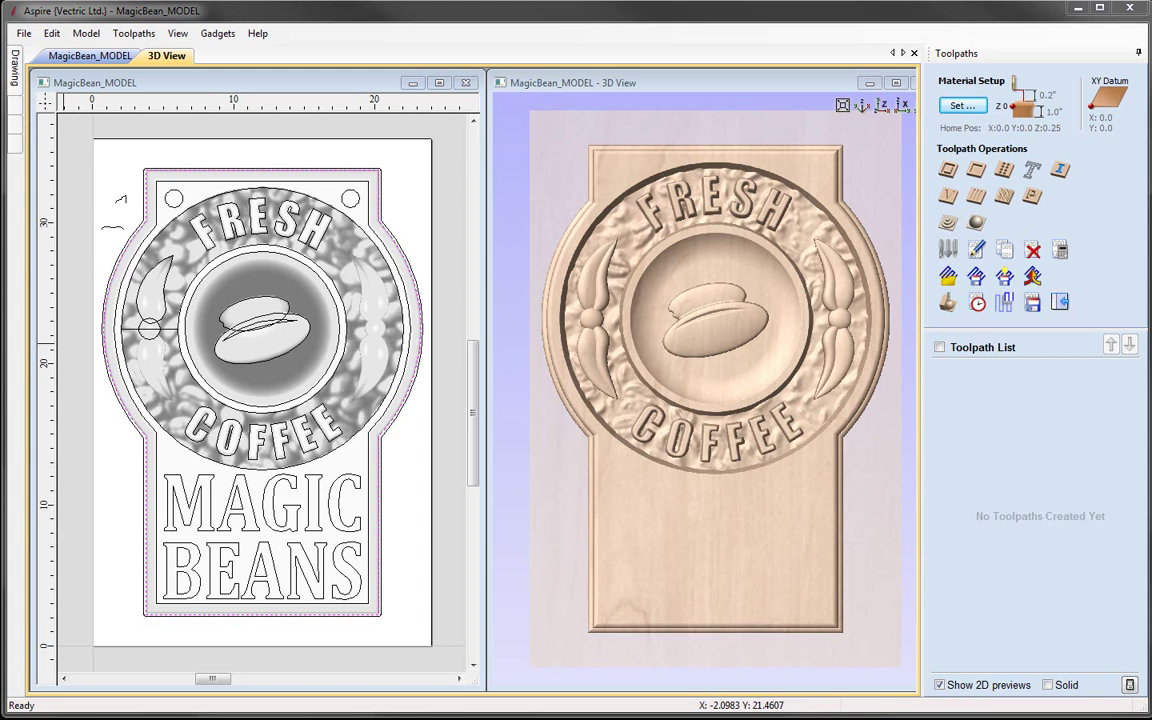
left_click(168, 186)
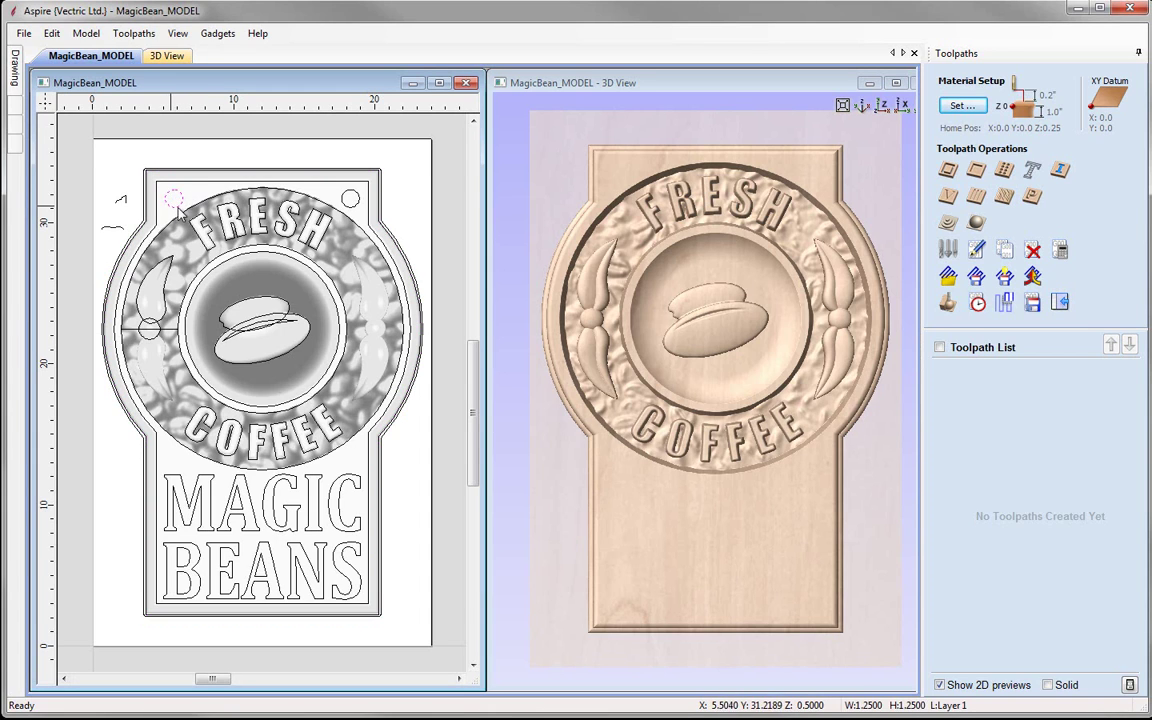
left_click(351, 196)
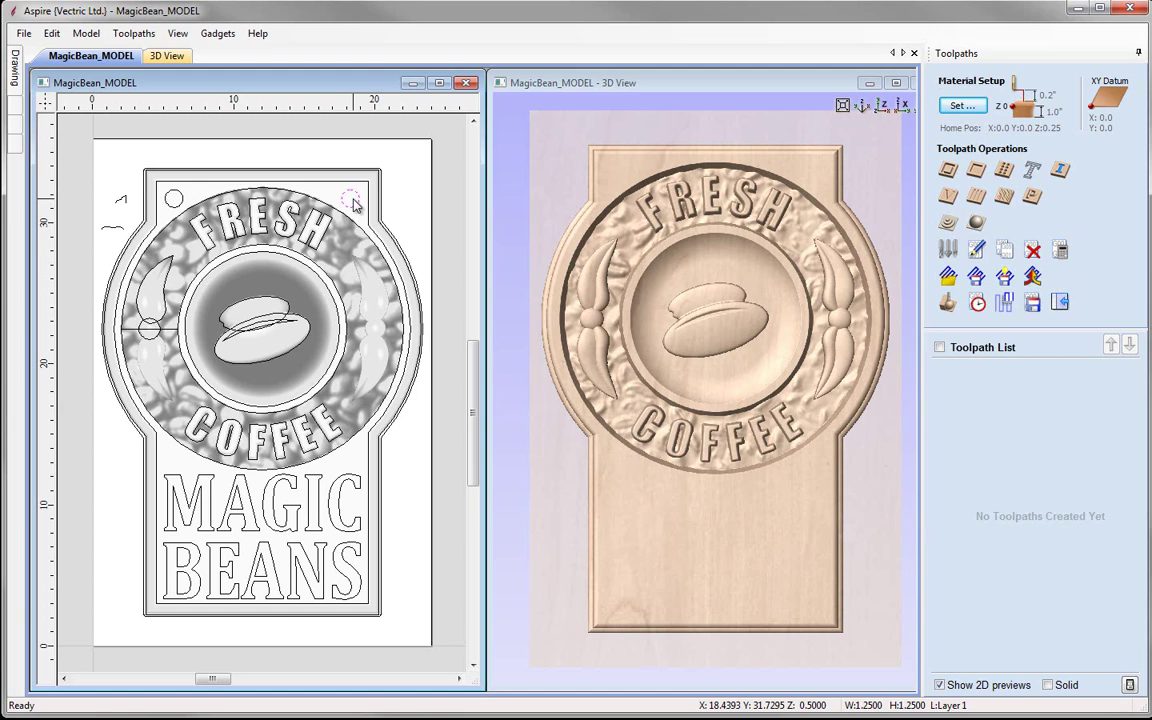
left_click(177, 199, "shift")
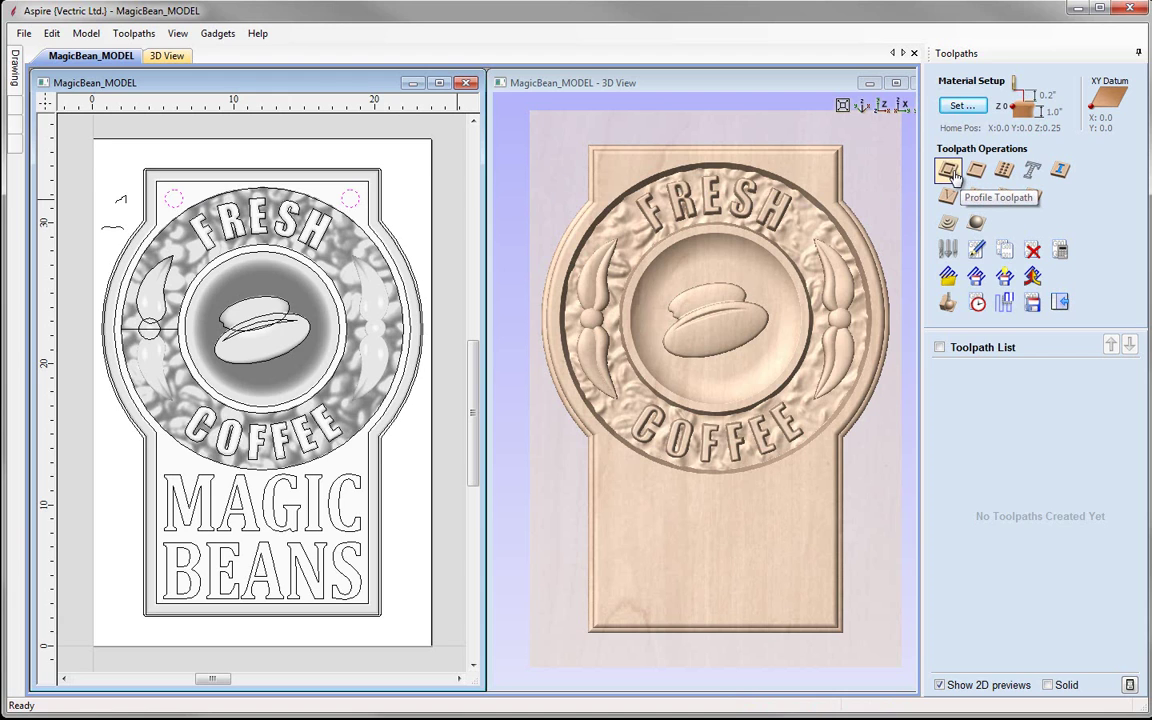
left_click(950, 171)
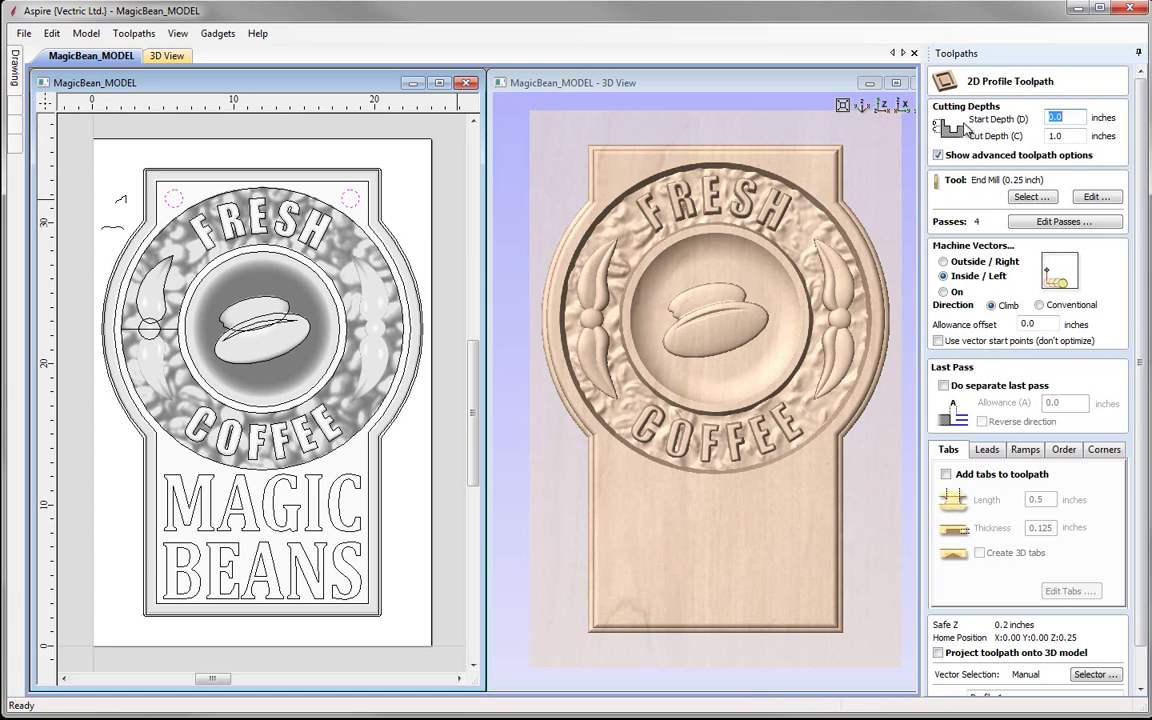
type("0")
key("Tab")
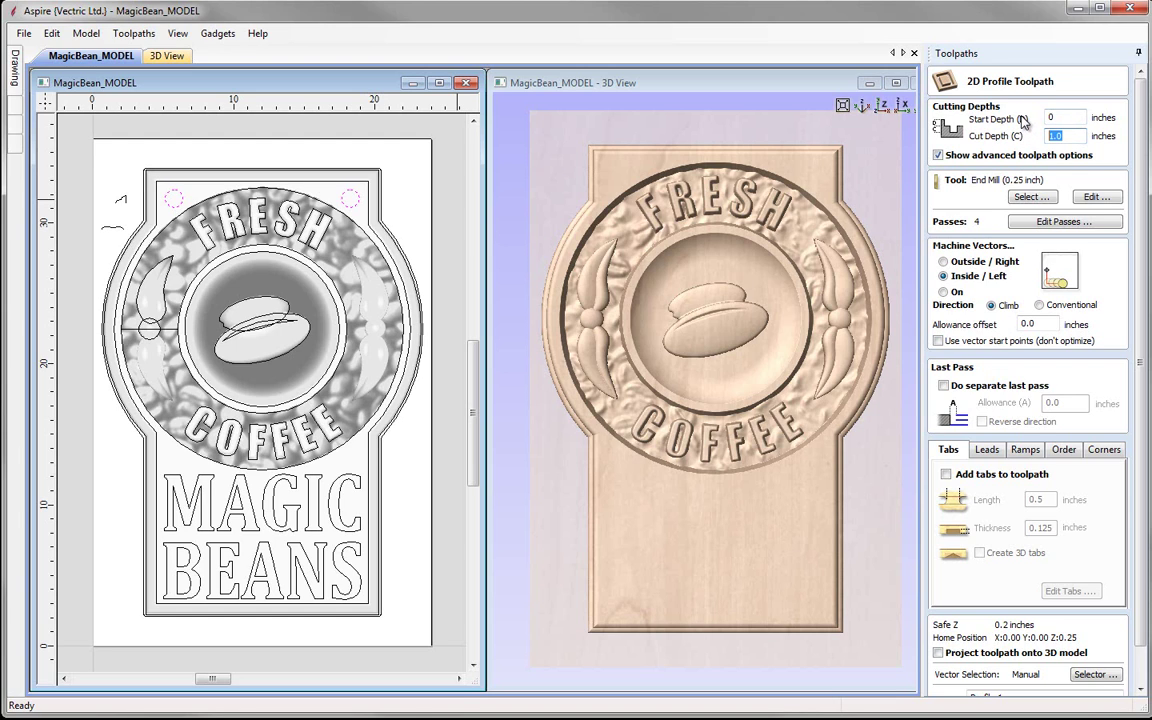
type("1")
Assign the End Mill (0.25 inch) to the profile toolpath and set its pass depth to 0.25 inches
left_click(1043, 202)
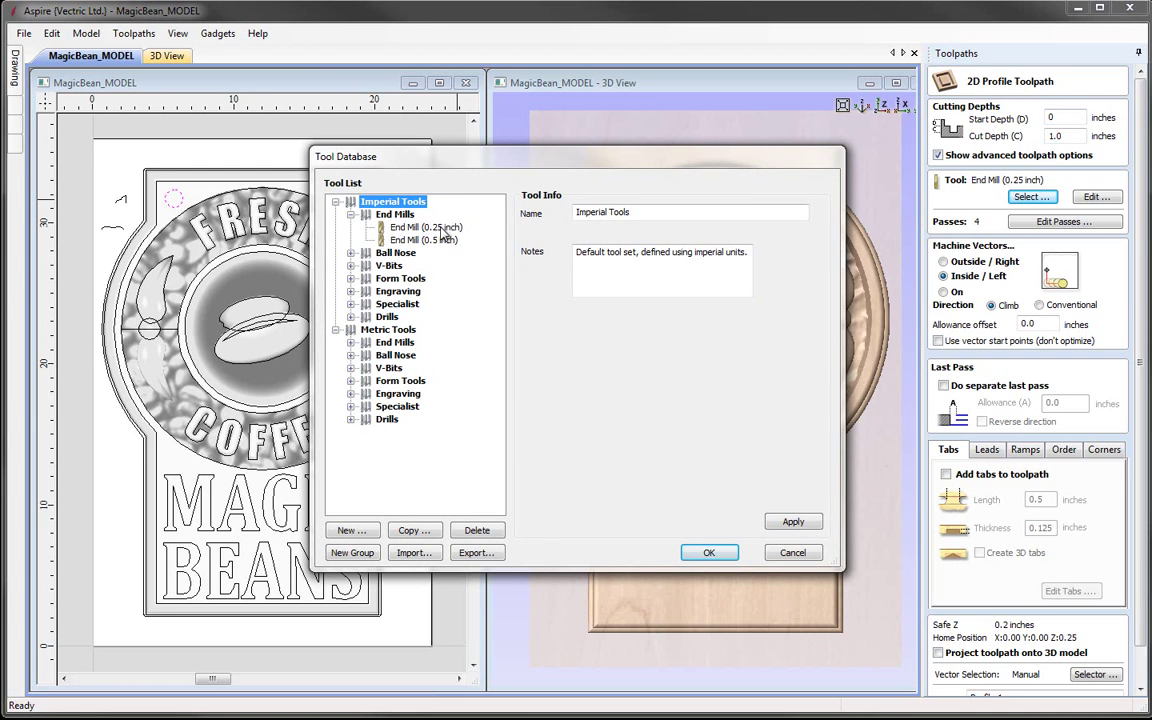
left_click(412, 228)
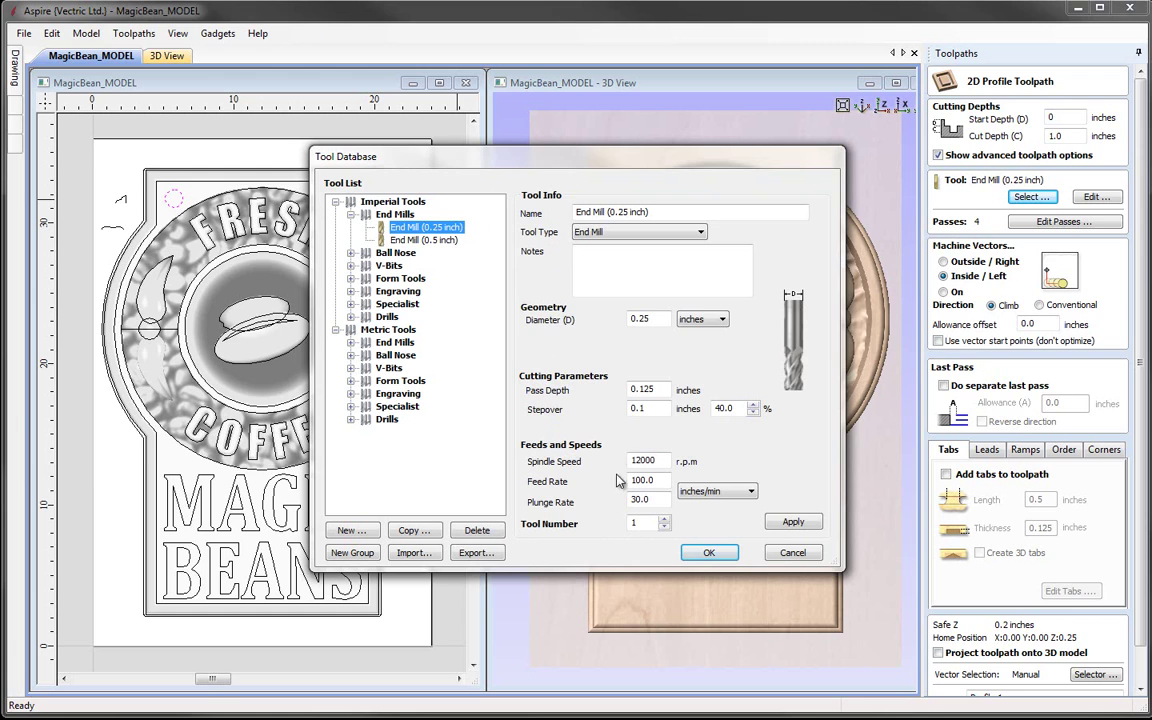
left_click(710, 554)
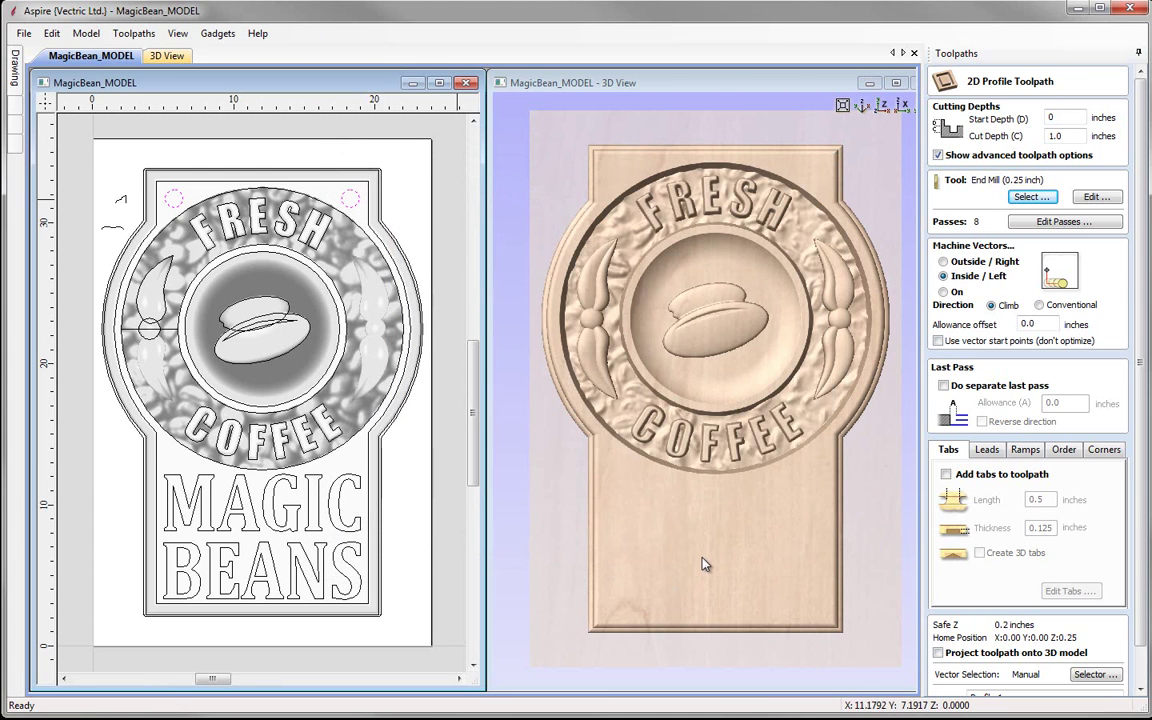
left_click(1106, 197)
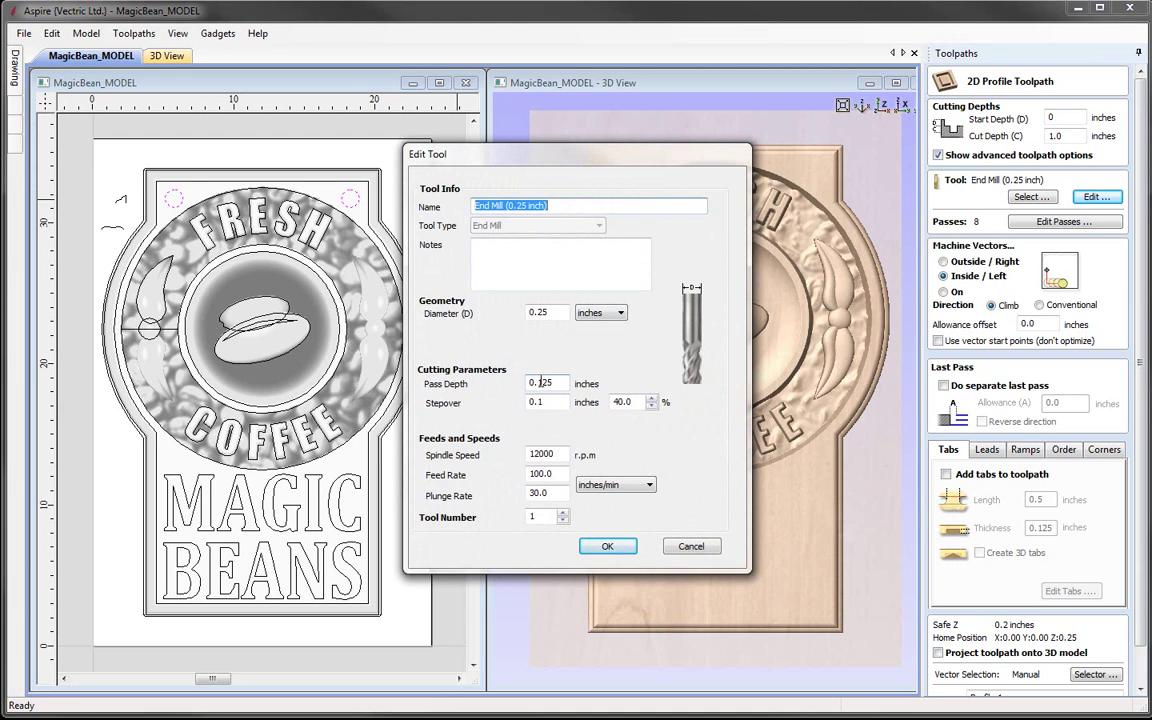
left_click_drag(537, 383, 556, 383)
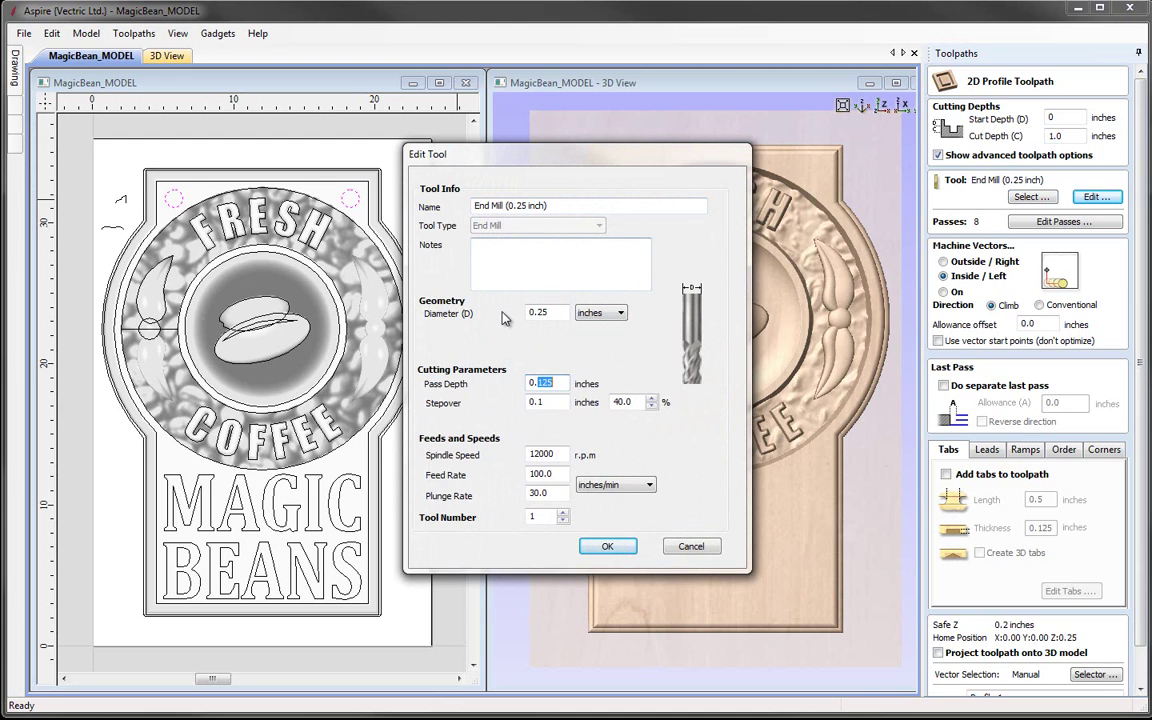
type("2")
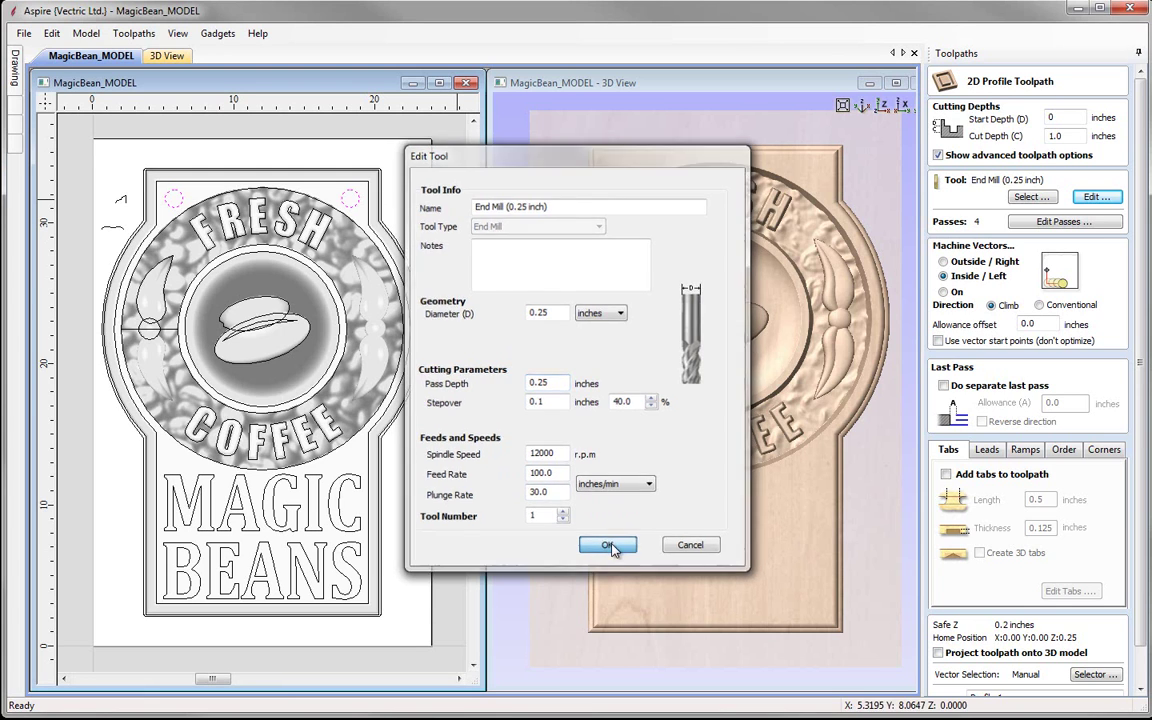
left_click(607, 546)
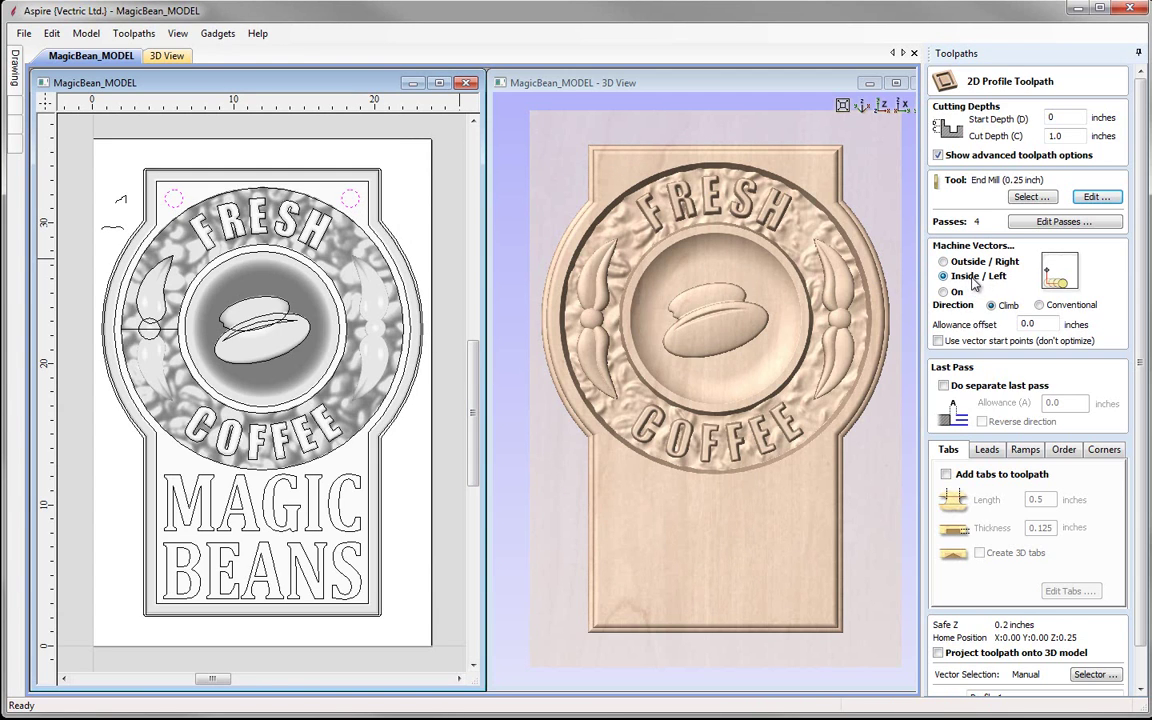
Name the toolpath Profile Holes, calculate it and inspect its cutting passes in 3D
scroll(1146, 322, "down", 1)
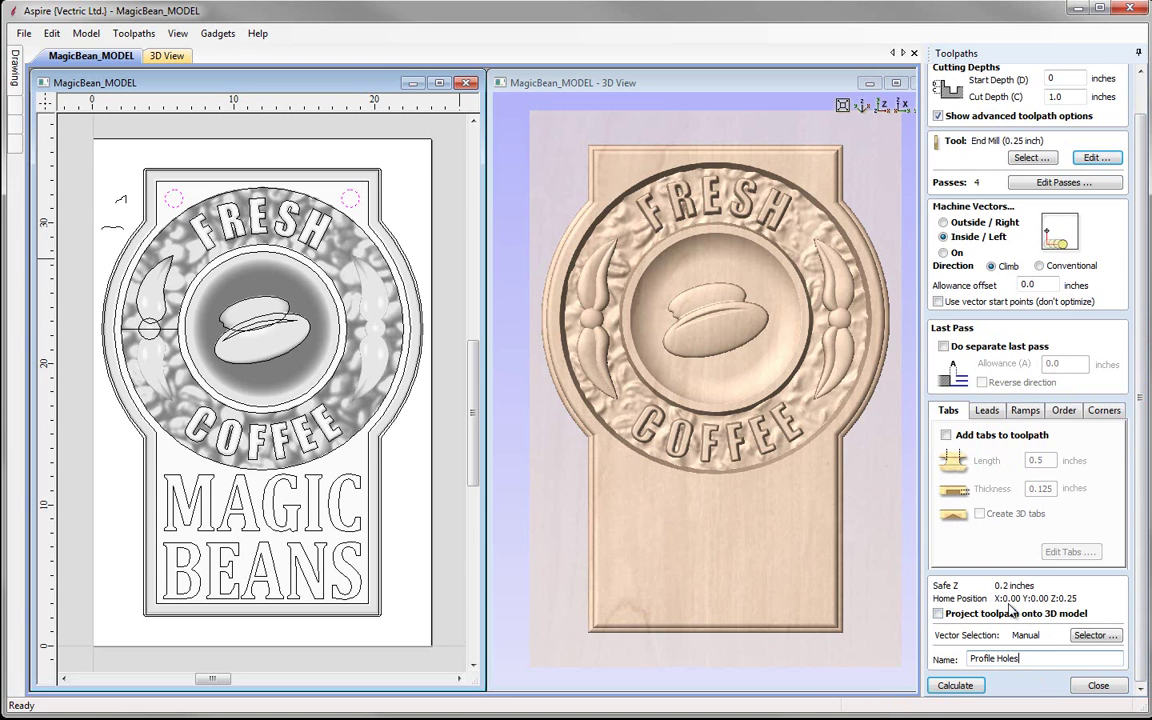
left_click(955, 685)
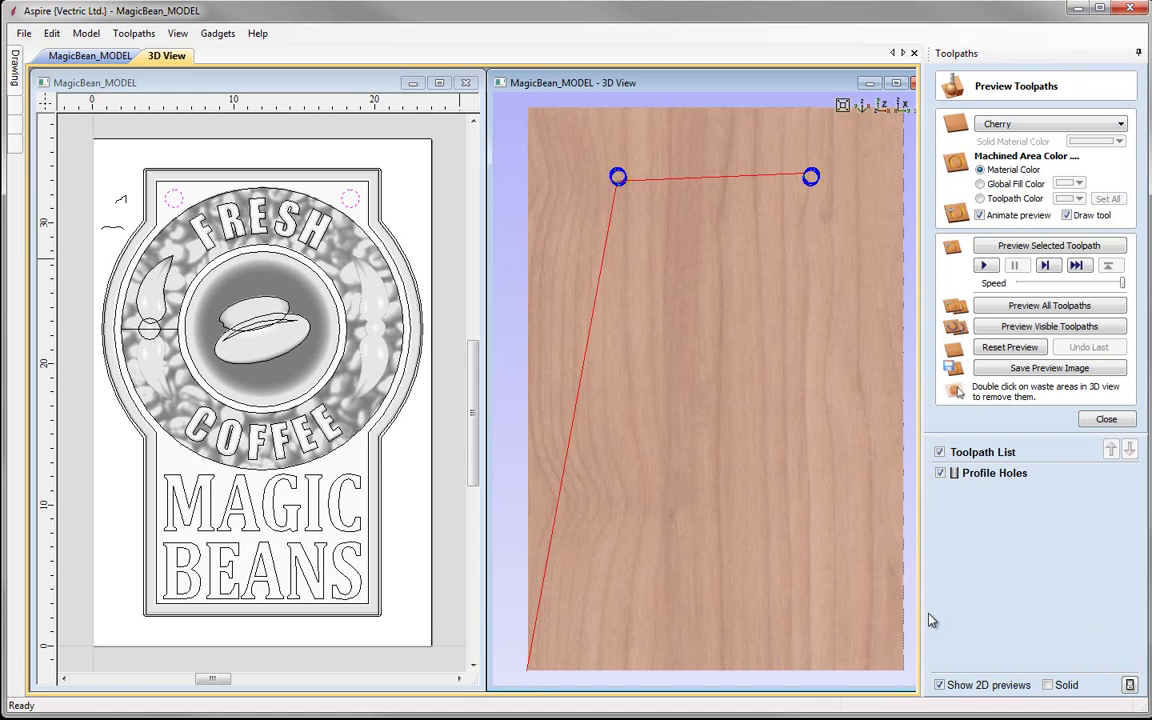
left_click_drag(689, 501, 576, 270)
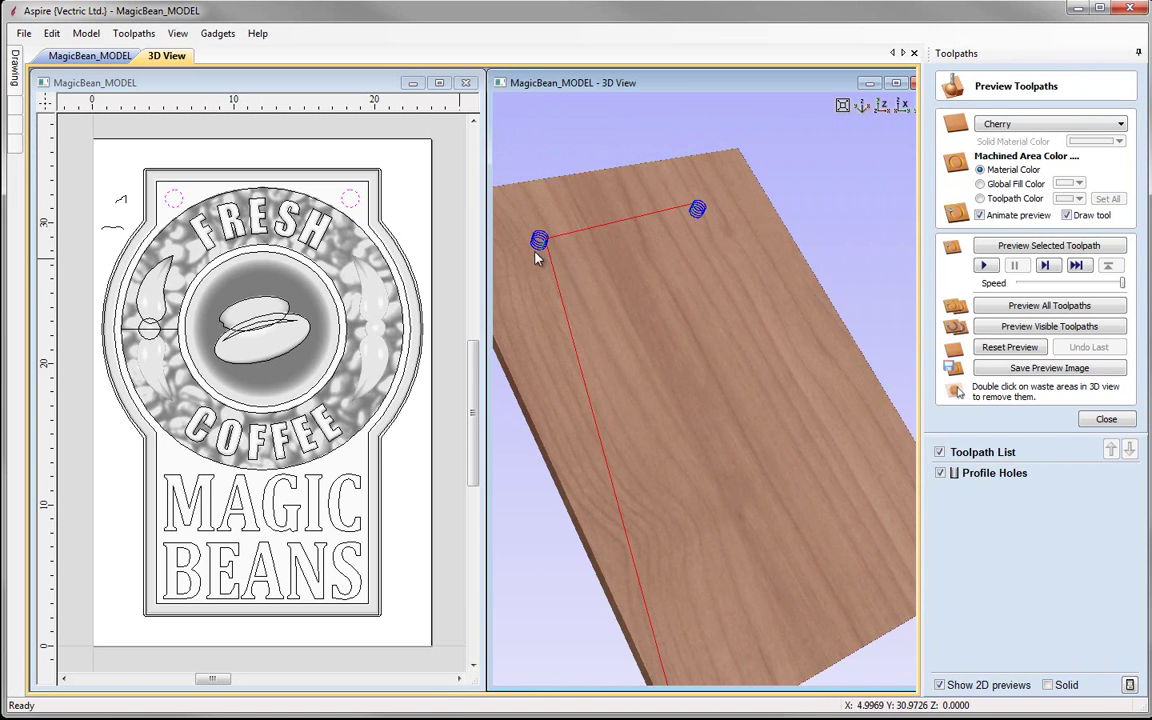
left_click_drag(743, 445, 613, 409)
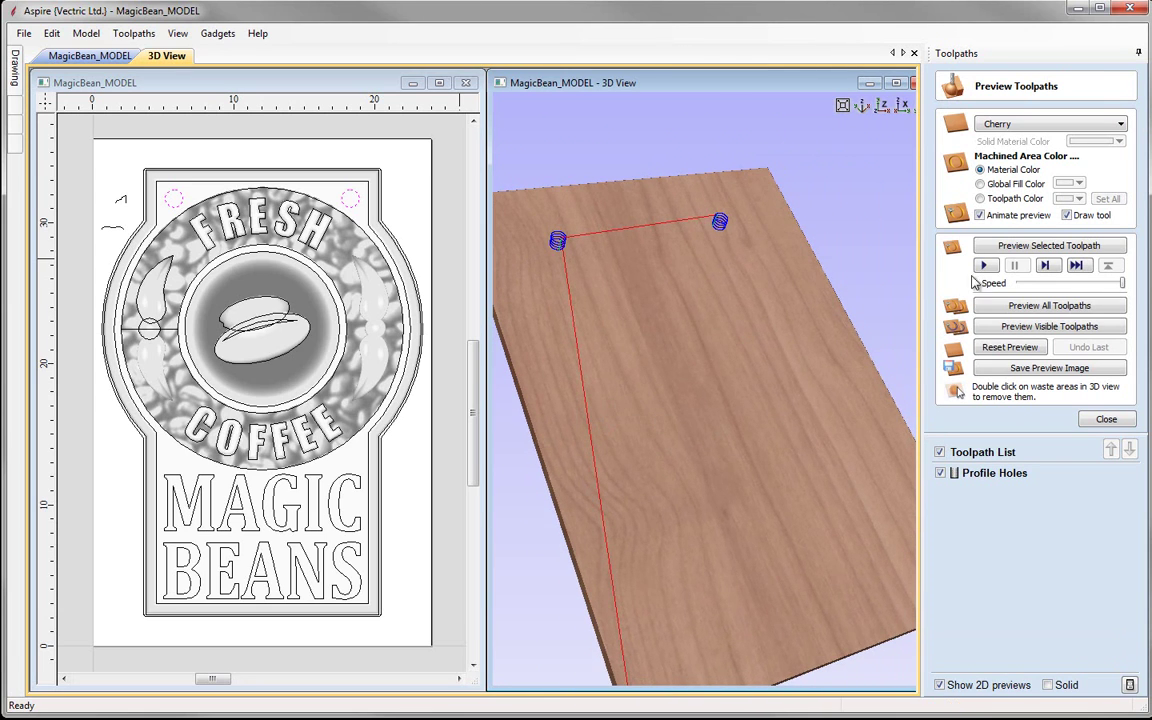
Preview the Profile Holes toolpath on the cherry block, remove the waste discs from both holes and close the preview
left_click(1100, 247)
left_click_drag(824, 271, 620, 358)
left_click_drag(714, 280, 571, 256)
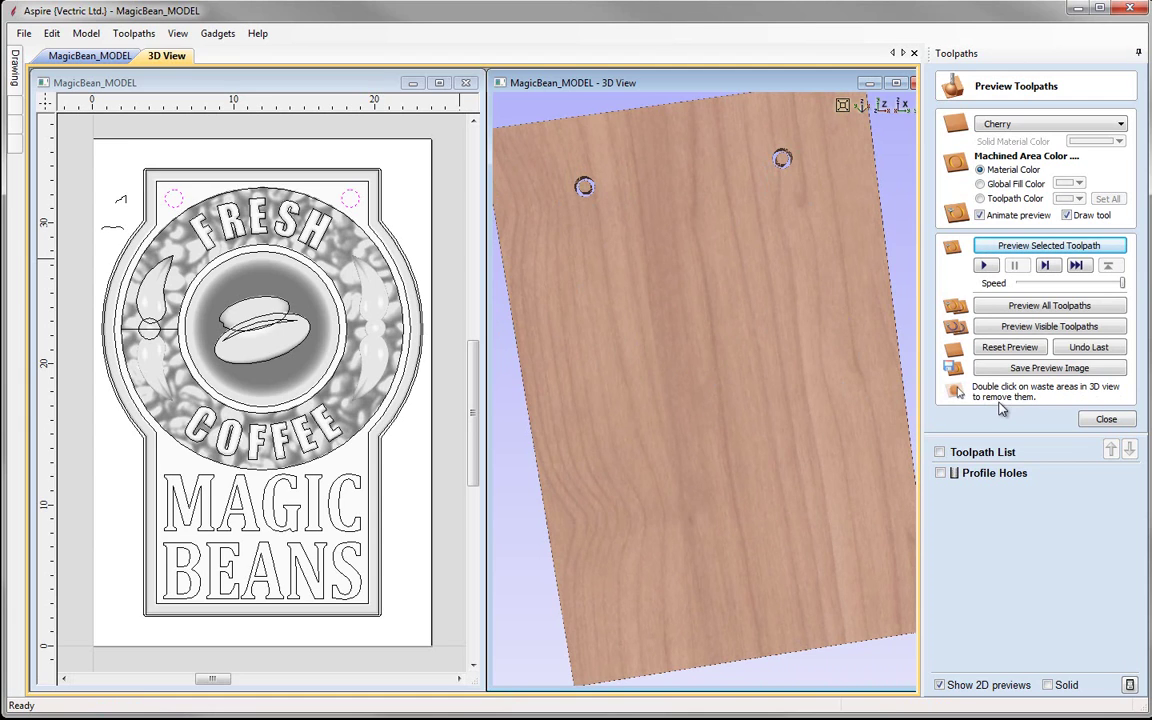
double_click(585, 189)
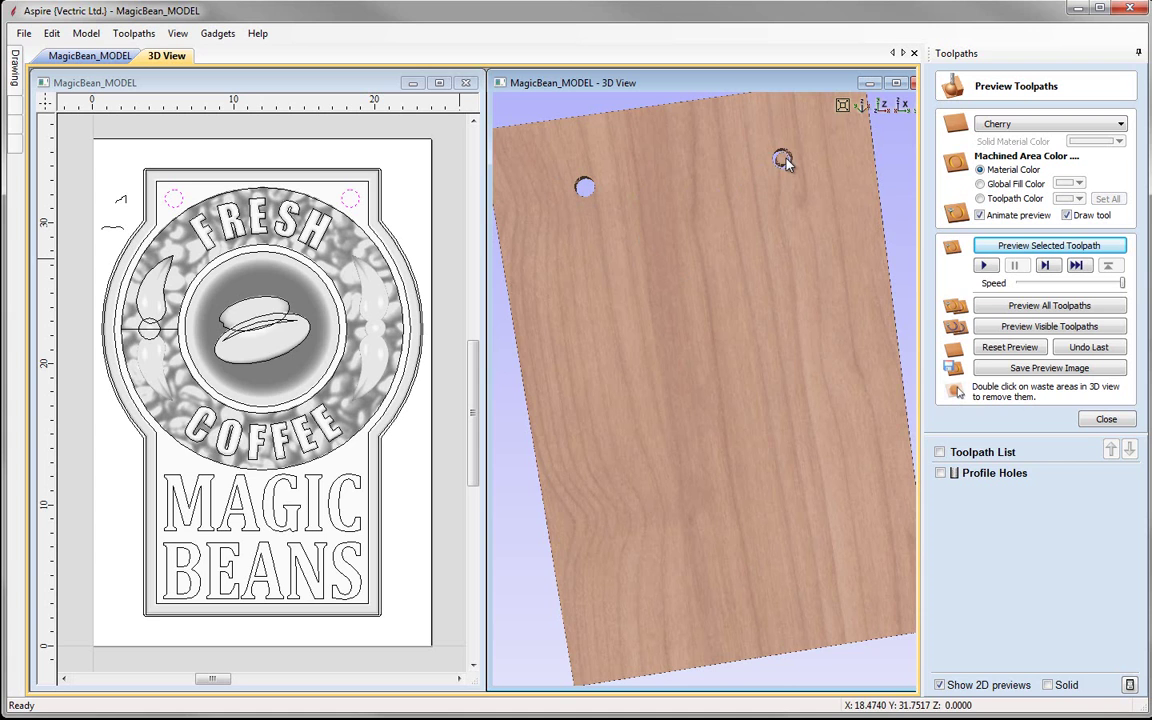
left_click_drag(784, 353, 670, 318)
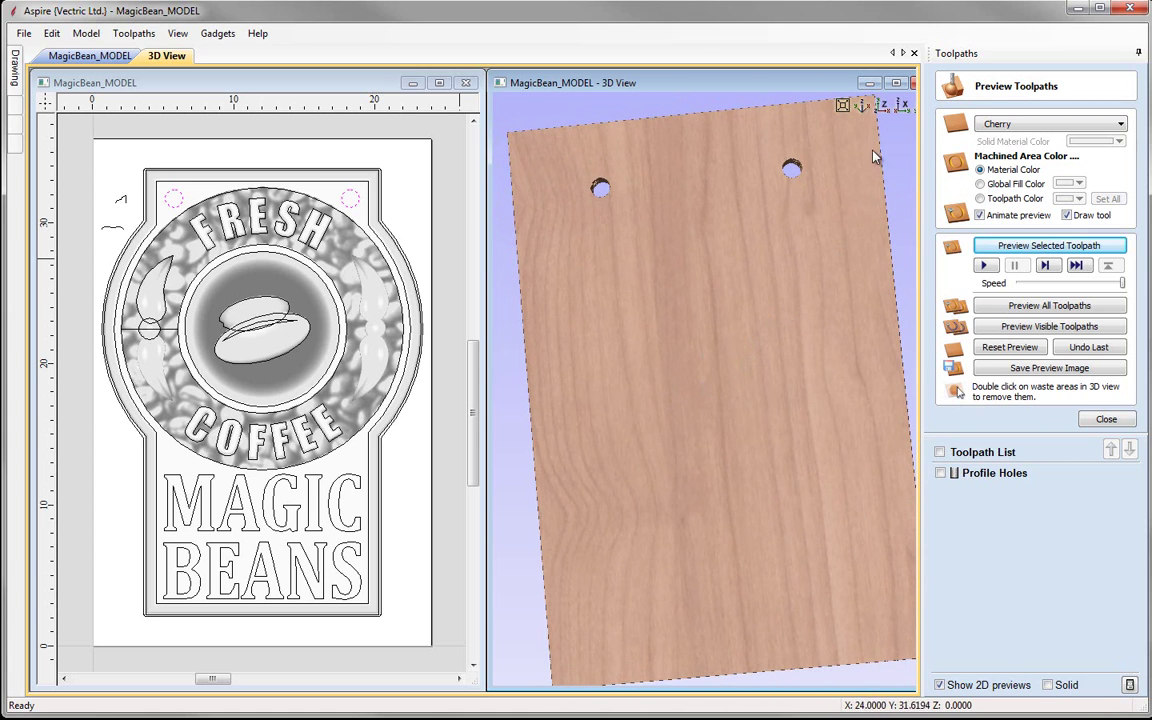
left_click(882, 106)
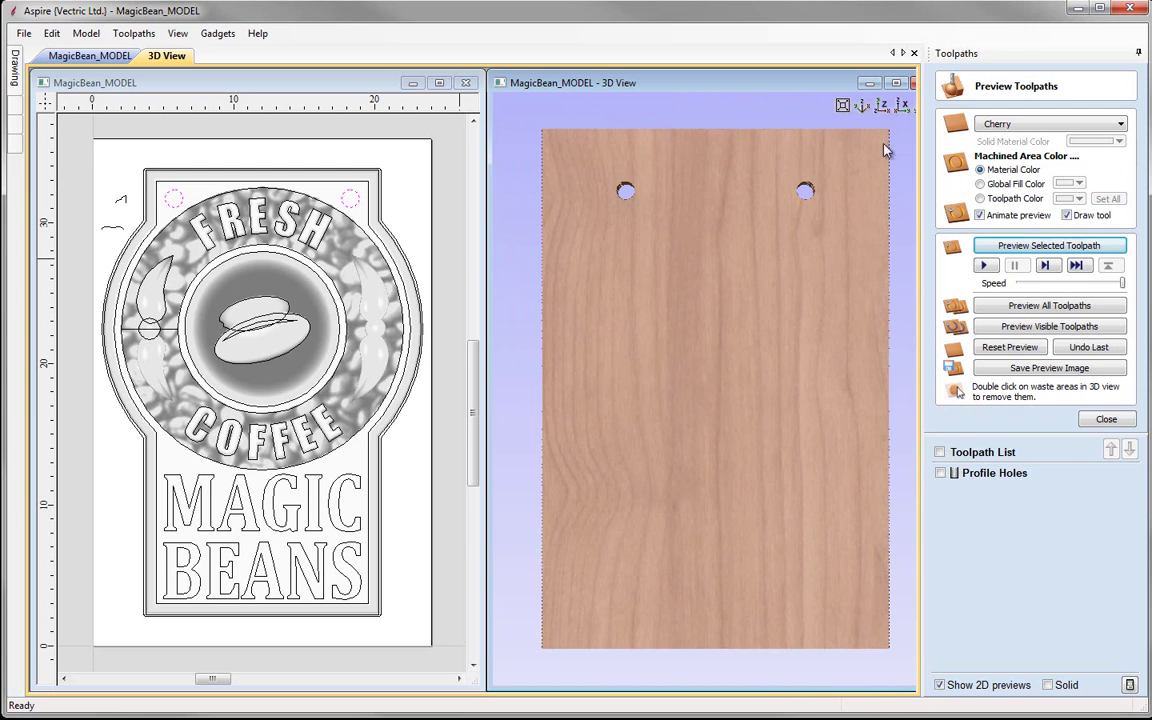
left_click(1105, 420)
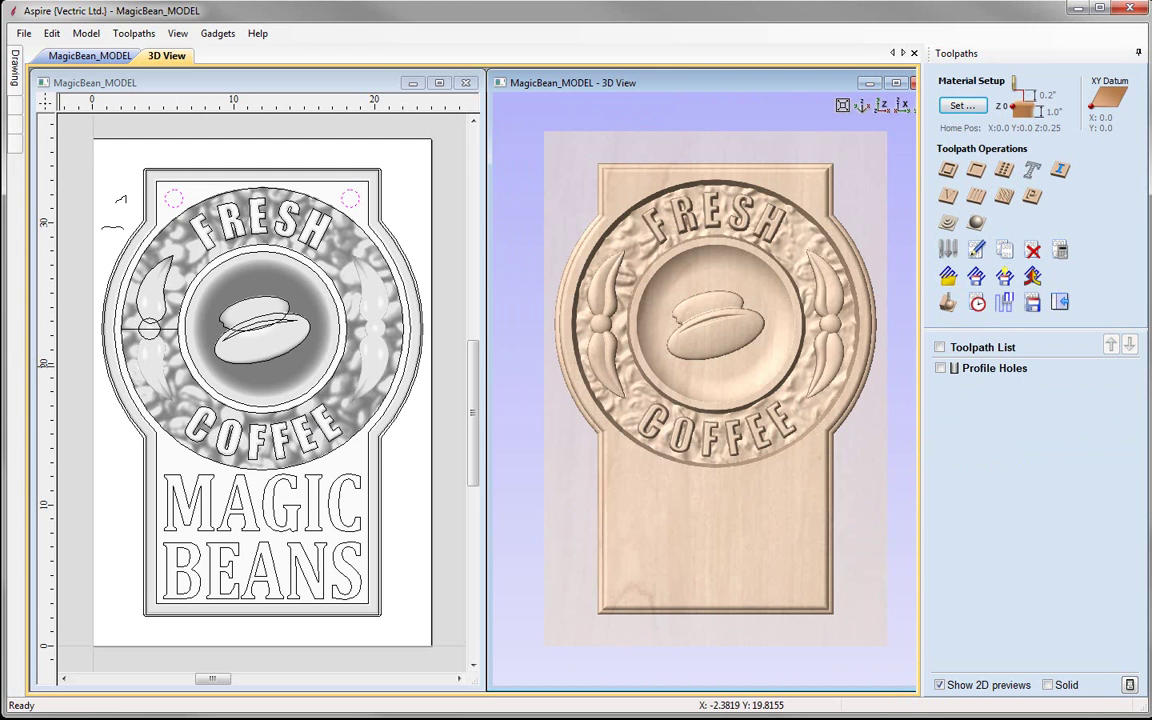
Select the sign's outermost outline, inner border, large circle and the two circles around the central dish in the 2D view
key("F2")
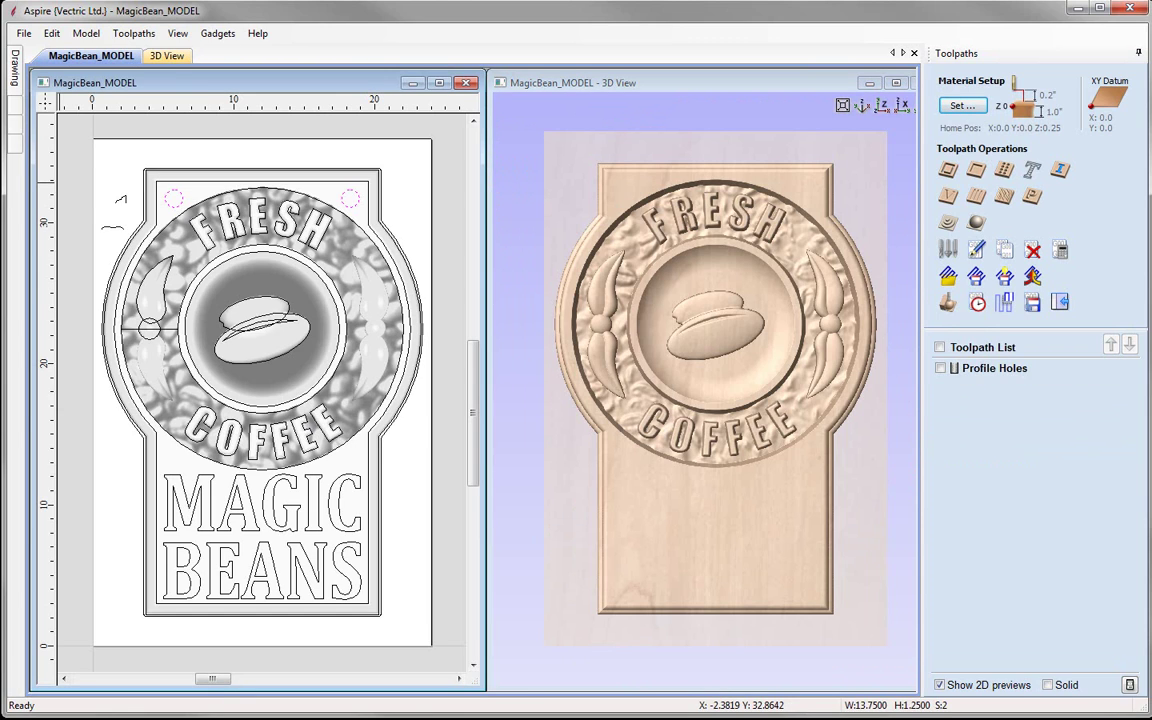
left_click(144, 220)
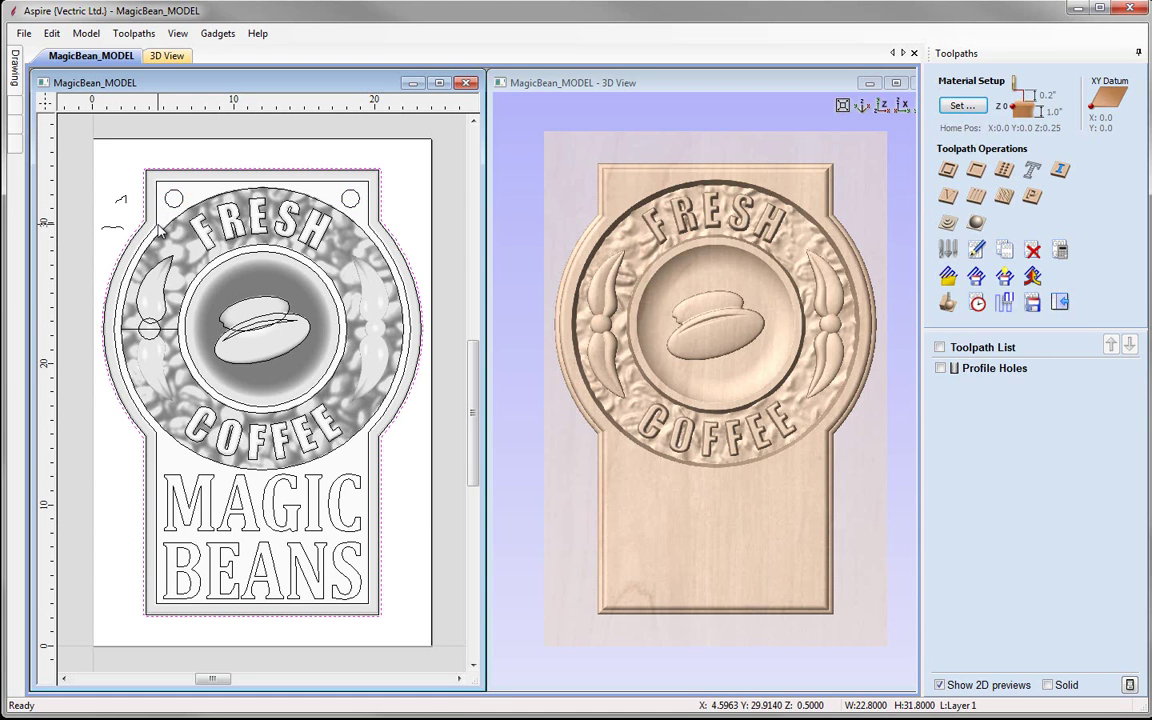
left_click(157, 229, "shift")
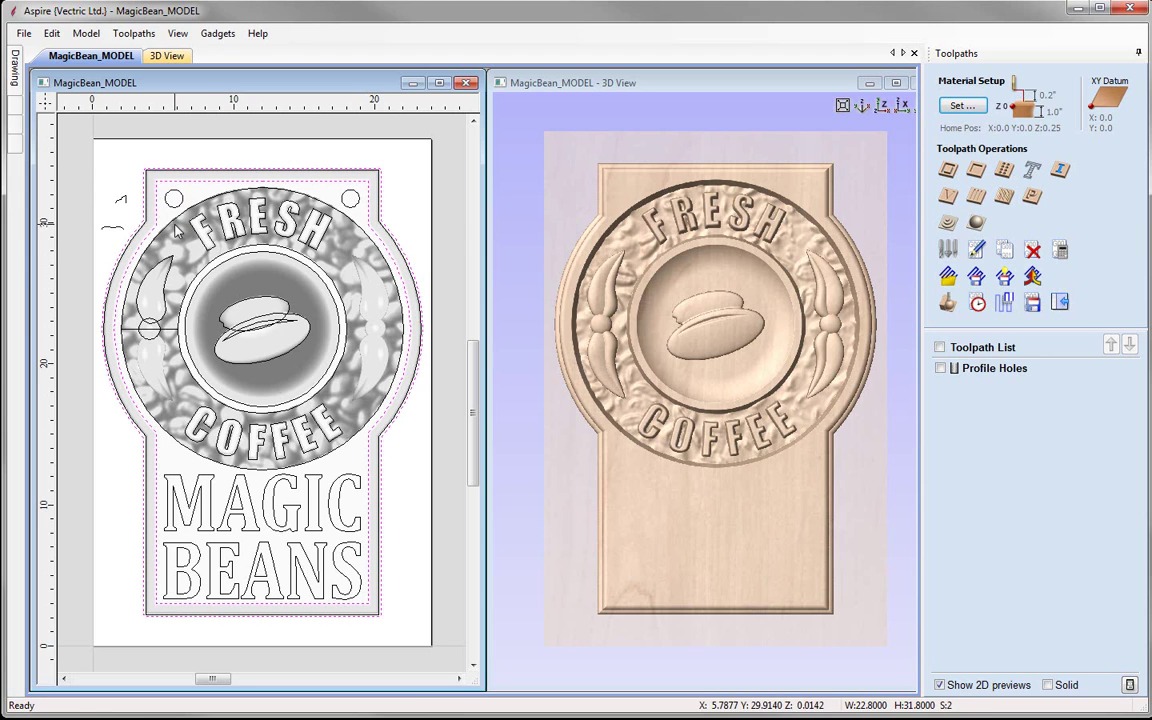
left_click(172, 229, "shift")
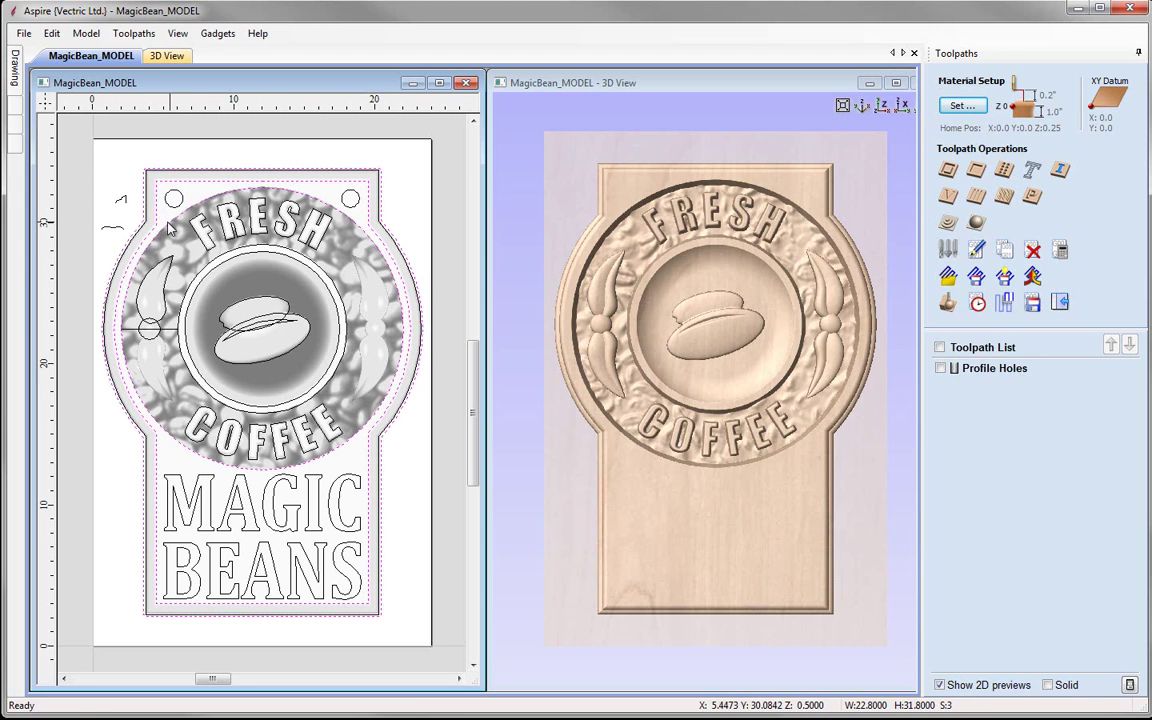
left_click(214, 275, "shift")
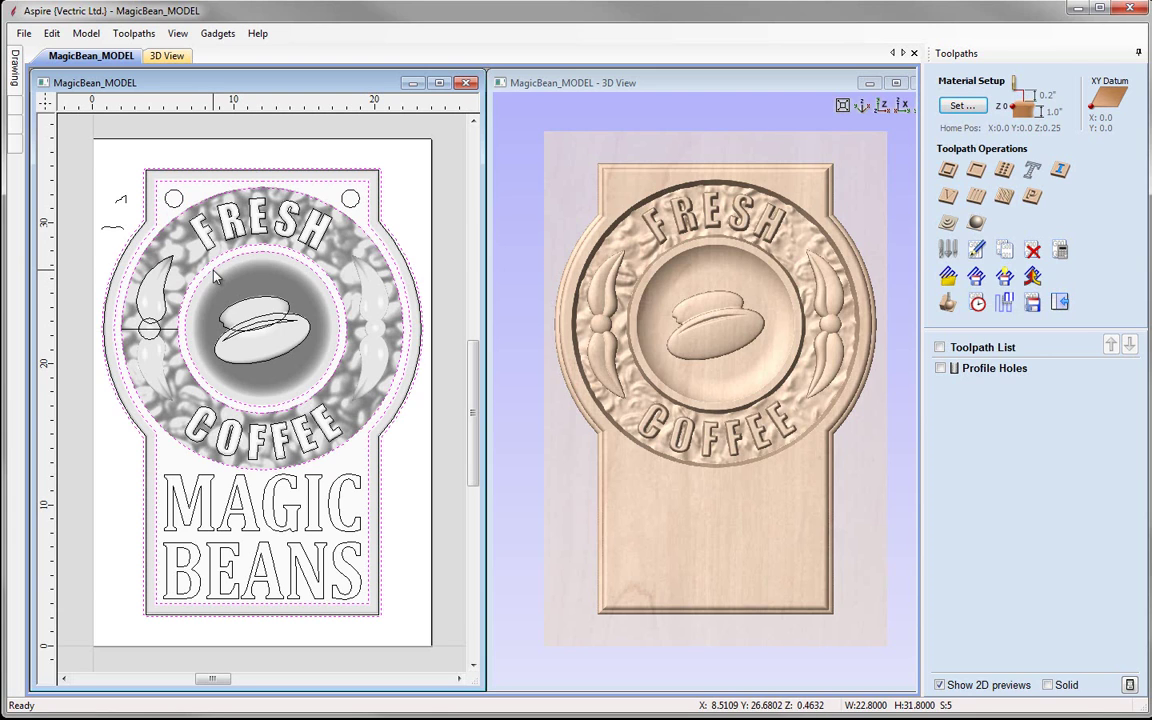
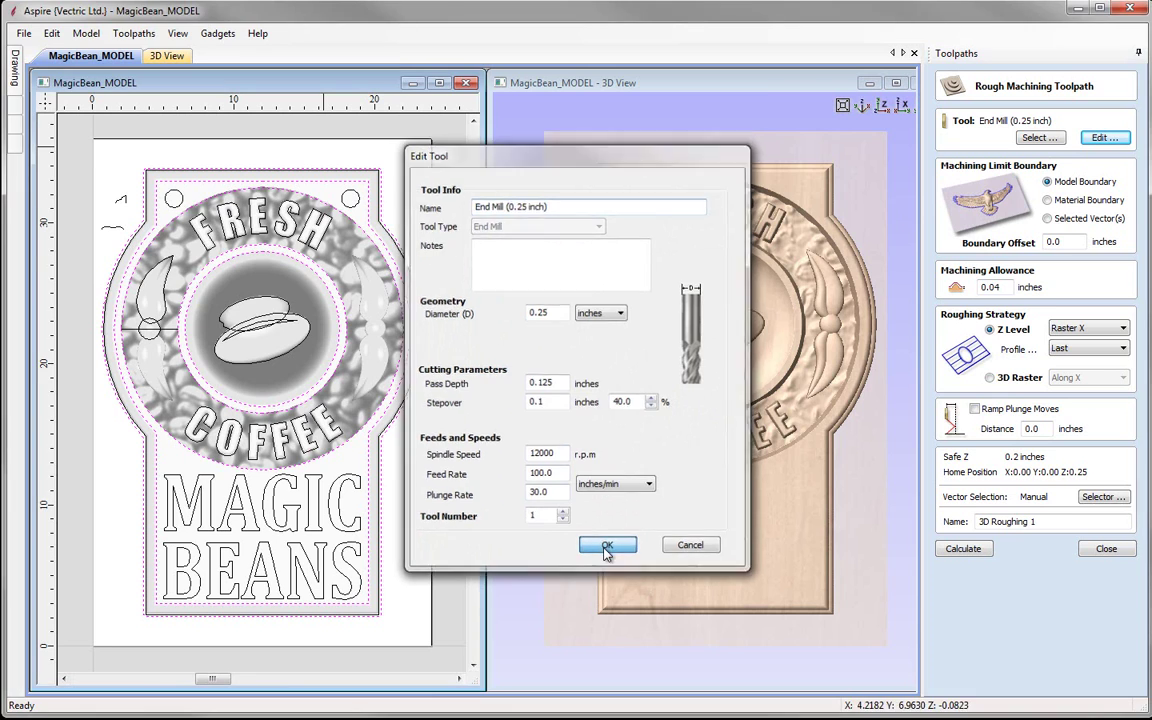
Calculate a rough machining toolpath named 3D Roughing with the End Mill (0.25 inch), the selected vectors as boundary and a 0.03 inch machining allowance
left_click(606, 548)
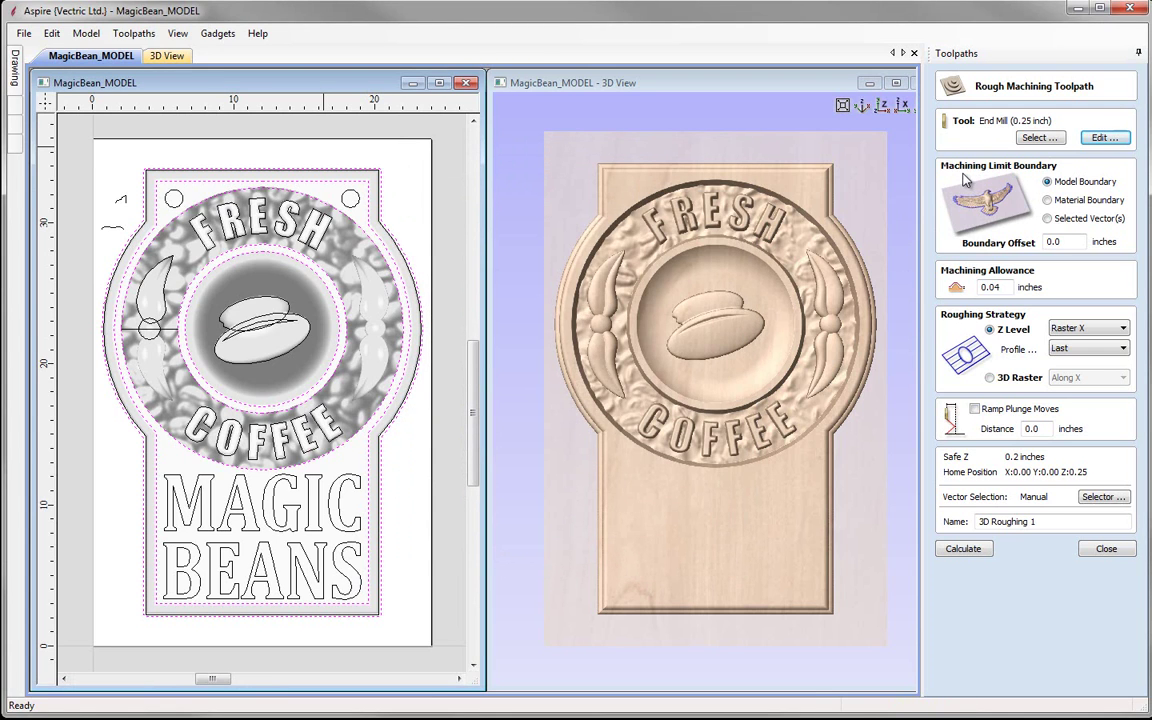
left_click(1047, 218)
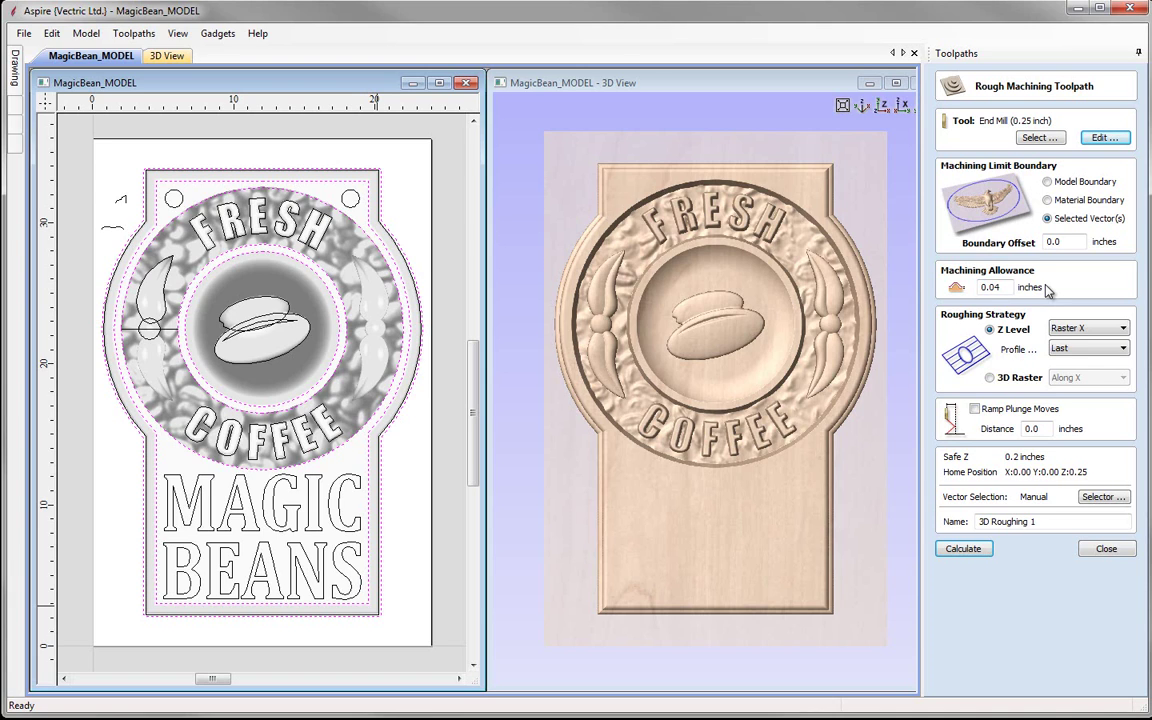
left_click(1003, 287)
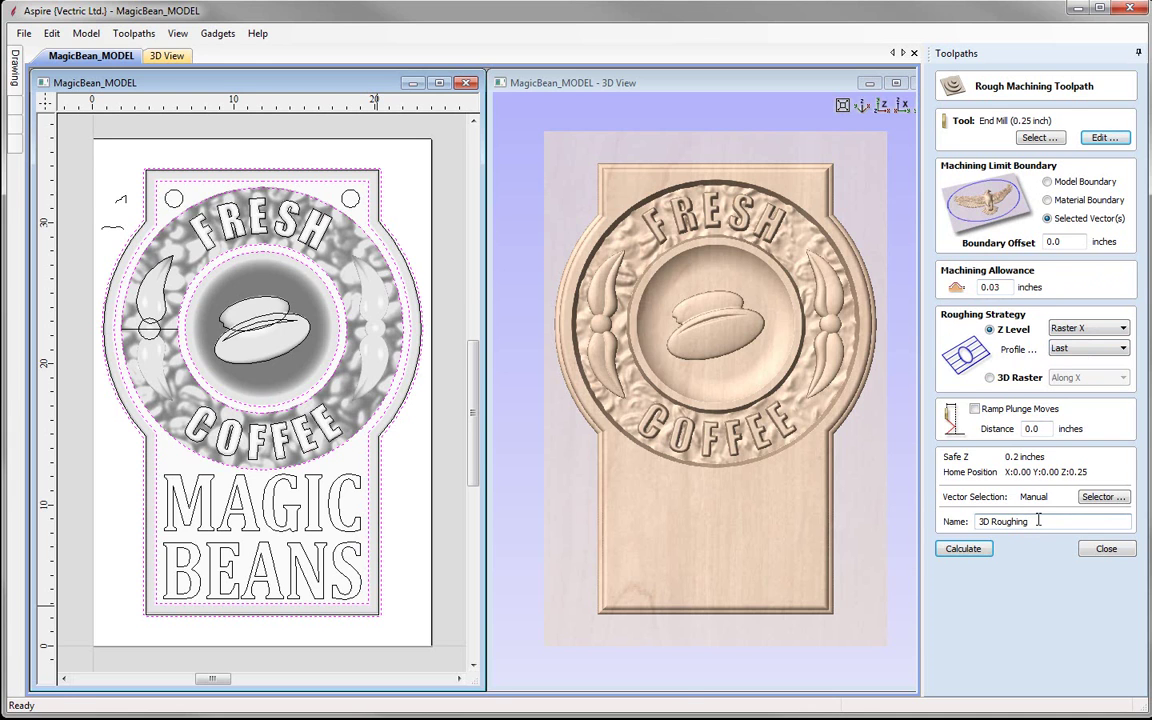
left_click(981, 550)
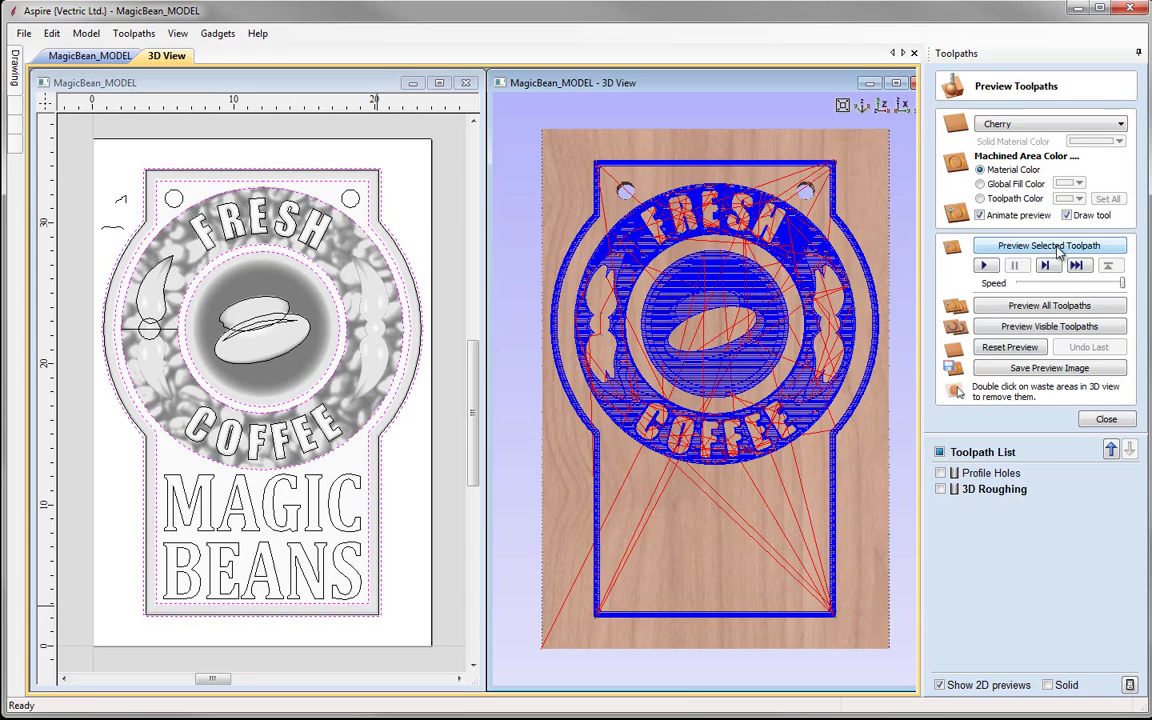
Preview the 3D Roughing toolpath, inspect the result in a maximized 3D view and close the preview
left_click(990, 245)
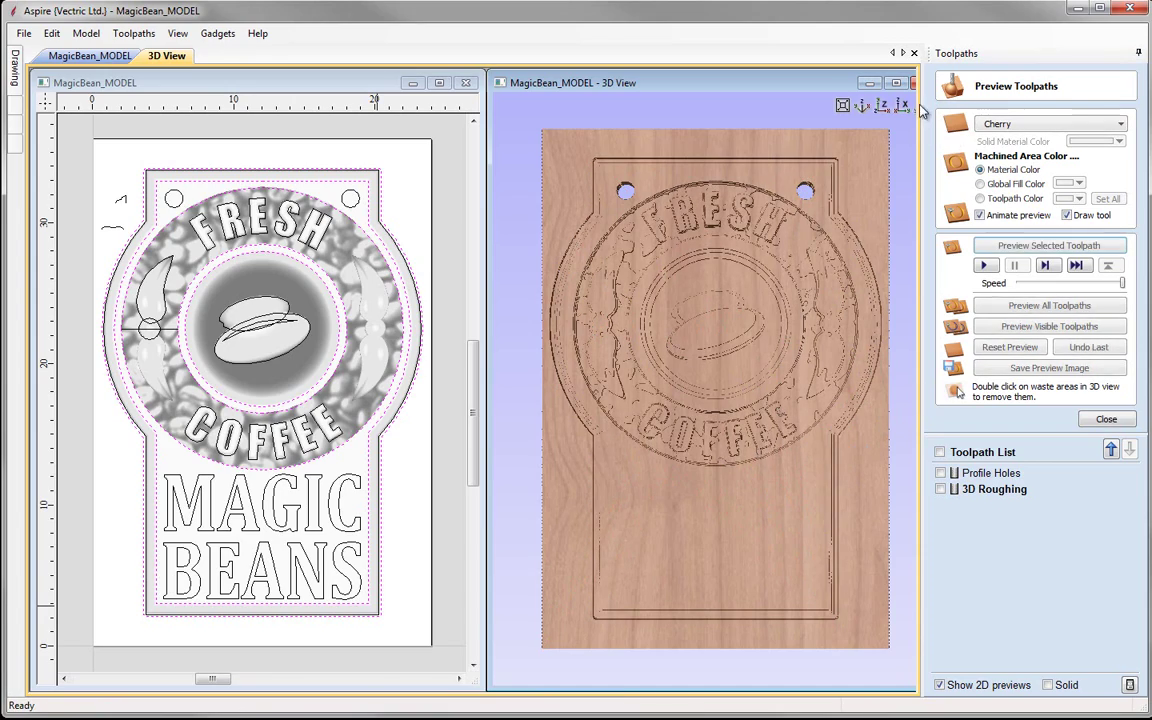
left_click(898, 84)
mouse_move(488, 501)
left_mouse_down()
mouse_move(454, 338)
mouse_move(344, 273)
mouse_move(617, 457)
mouse_move(488, 468)
mouse_move(587, 463)
mouse_move(514, 507)
mouse_move(527, 458)
mouse_move(478, 522)
mouse_move(476, 508)
left_mouse_up()
left_click(1106, 419)
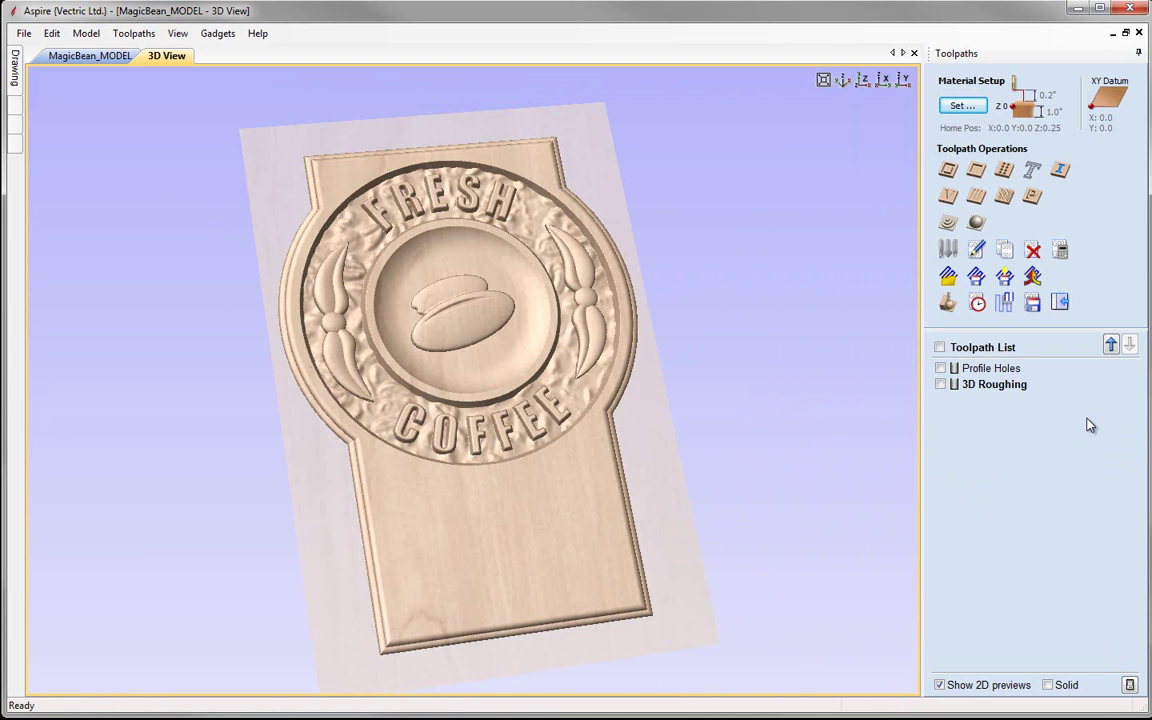
Restore the side-by-side 2D and 3D views and show the model straight from above
key("F4")
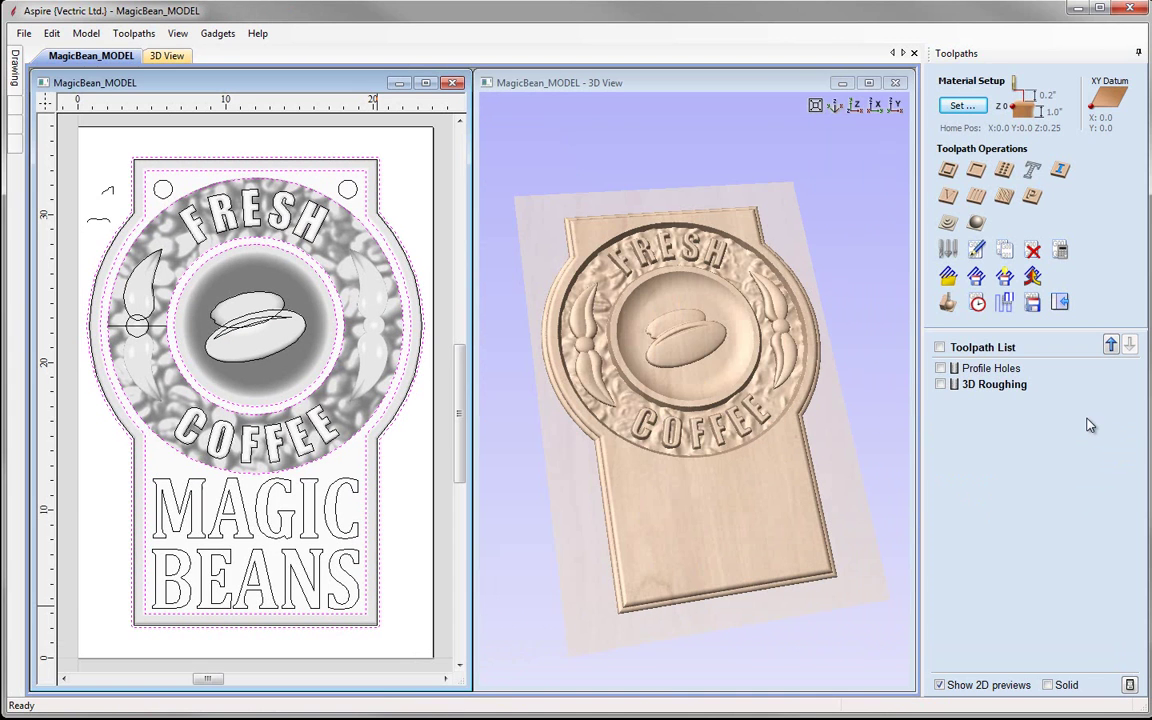
left_click(855, 106)
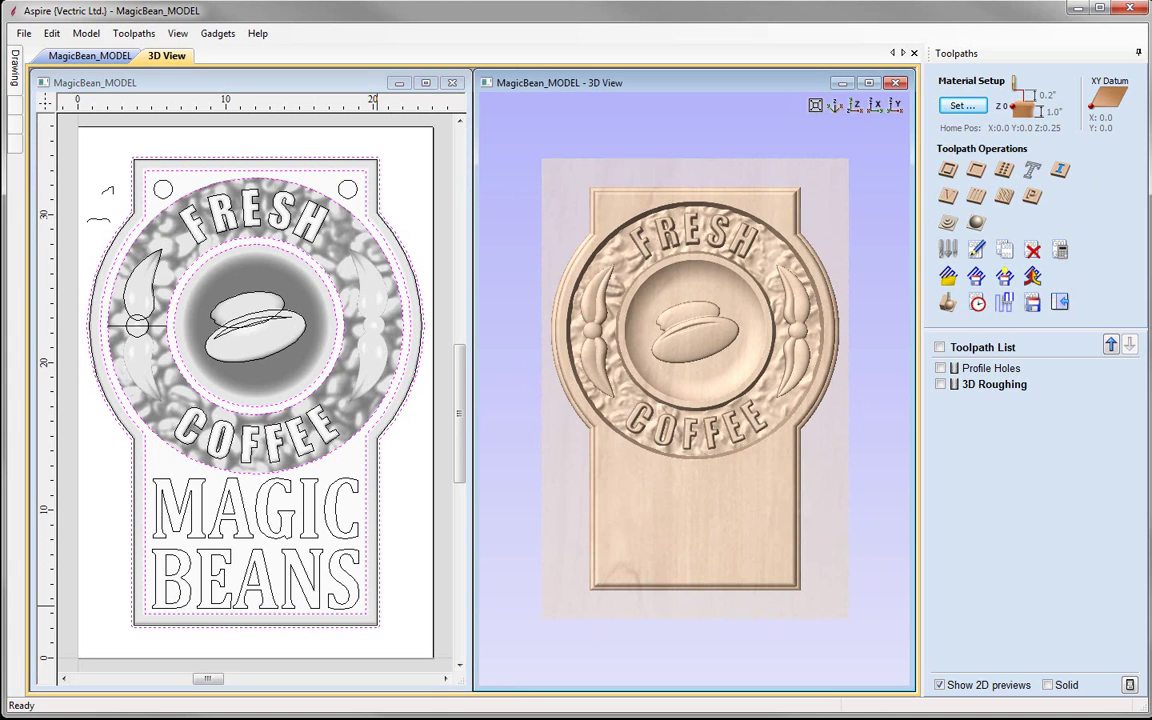
scroll(695, 390, "up", 2)
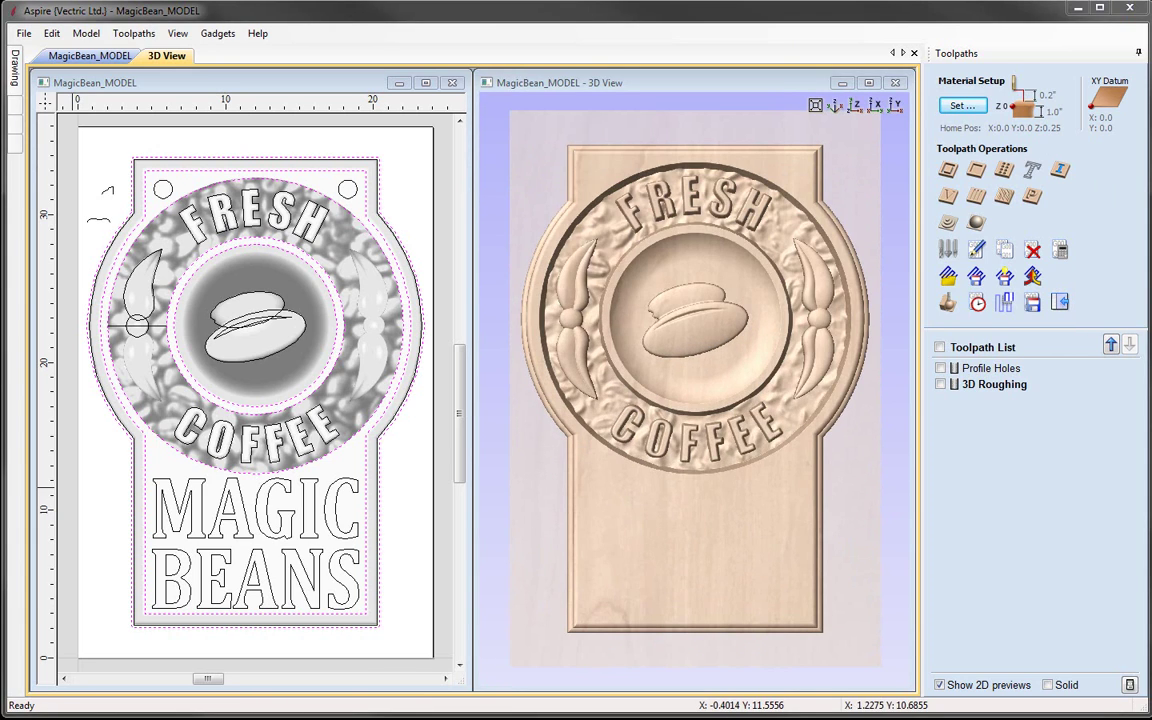
Start a finish machining toolpath with the Ball Nose (0.125 inch), setting its feed rate to 100 inches/min and changing its plunge rate
left_click(977, 224)
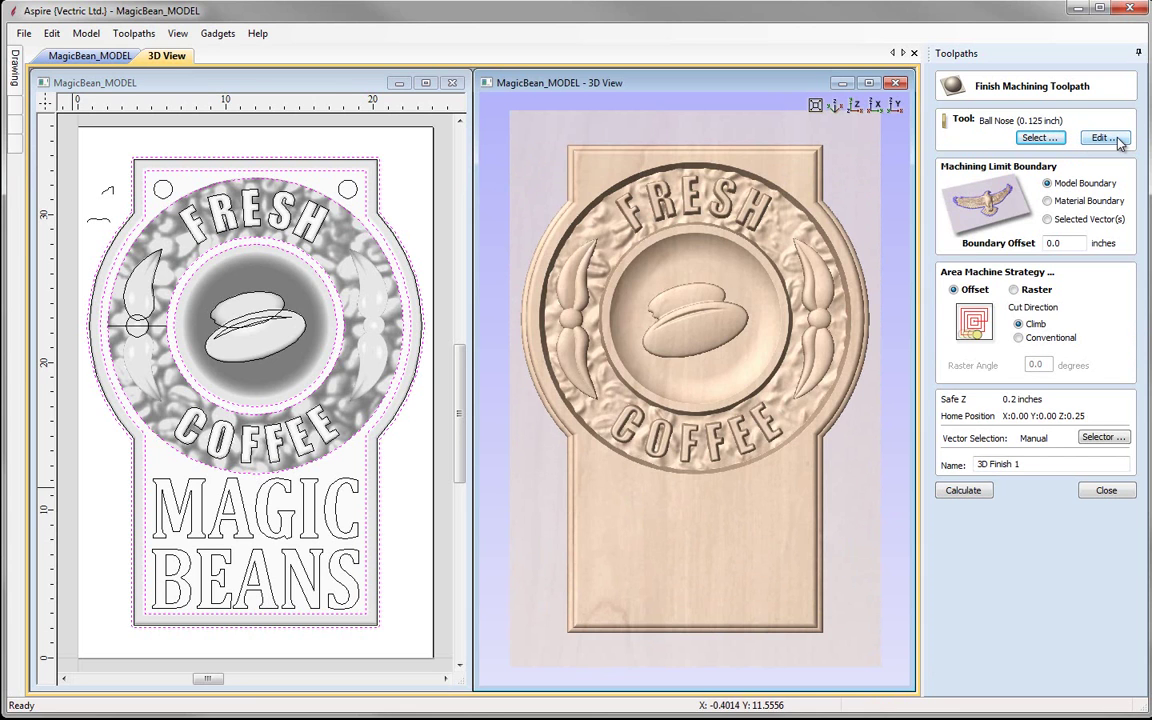
left_click(1103, 138)
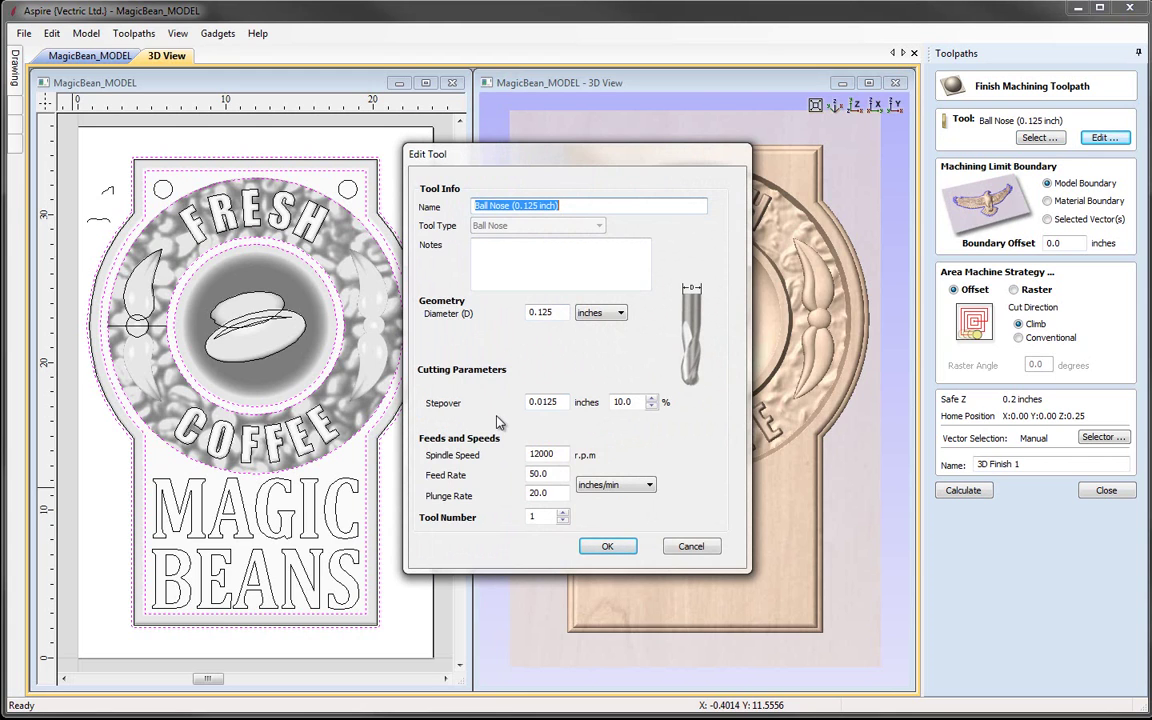
double_click(557, 473)
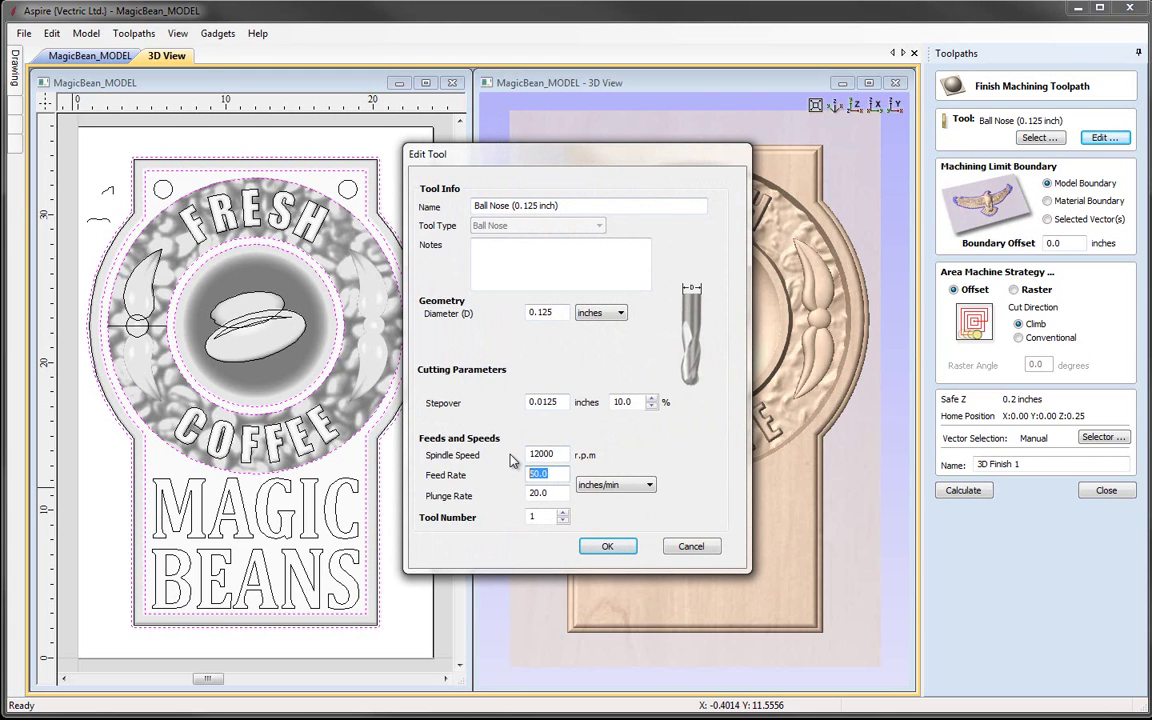
type("100")
key("Tab")
type("3")
left_click(608, 547)
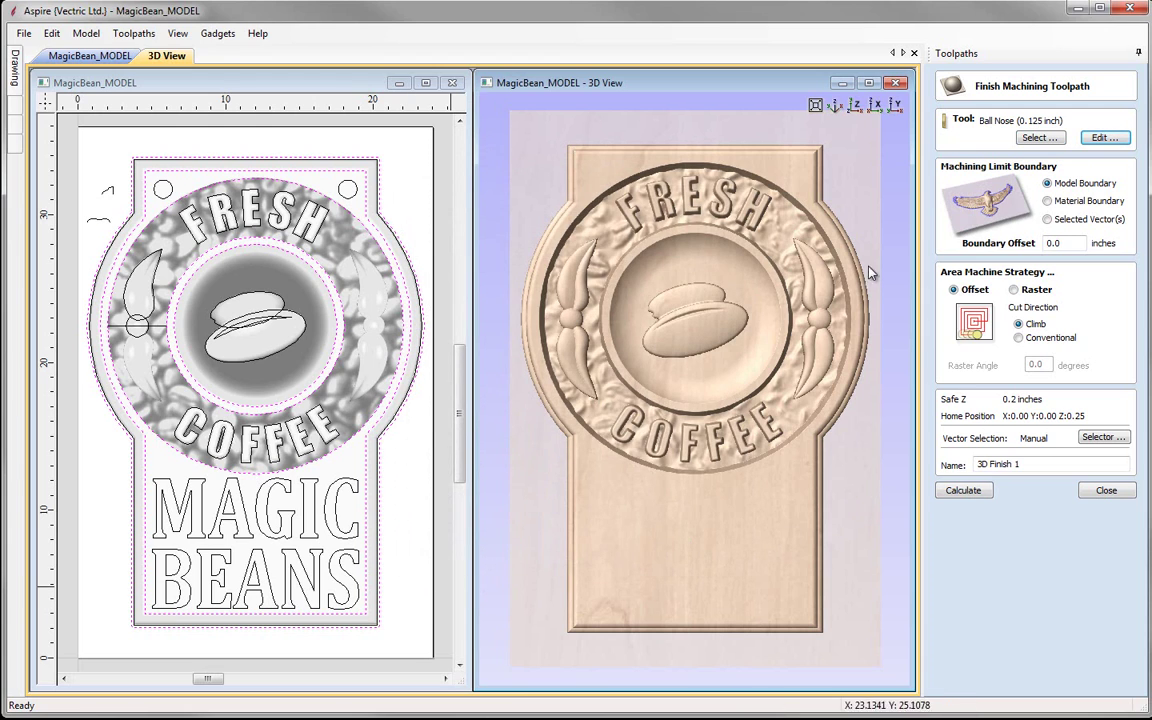
Limit the finish toolpath to the selected vectors, name it 3D Finish and calculate it with the climb offset strategy
left_click(1082, 222)
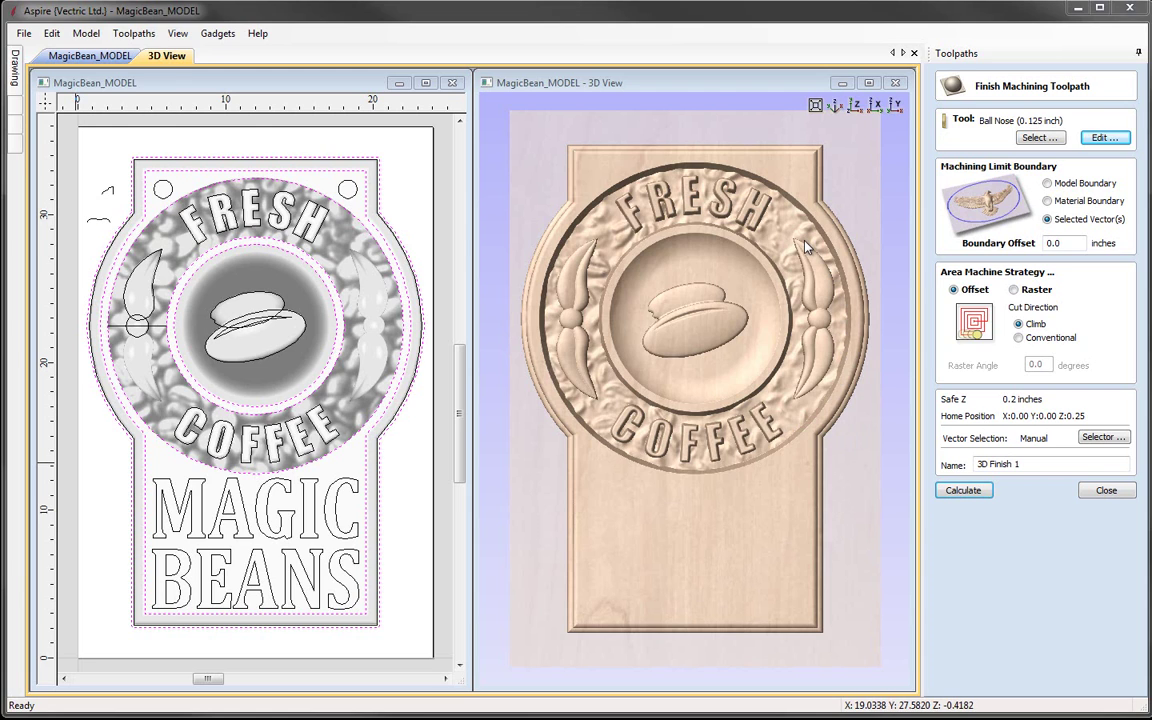
left_click(1044, 464)
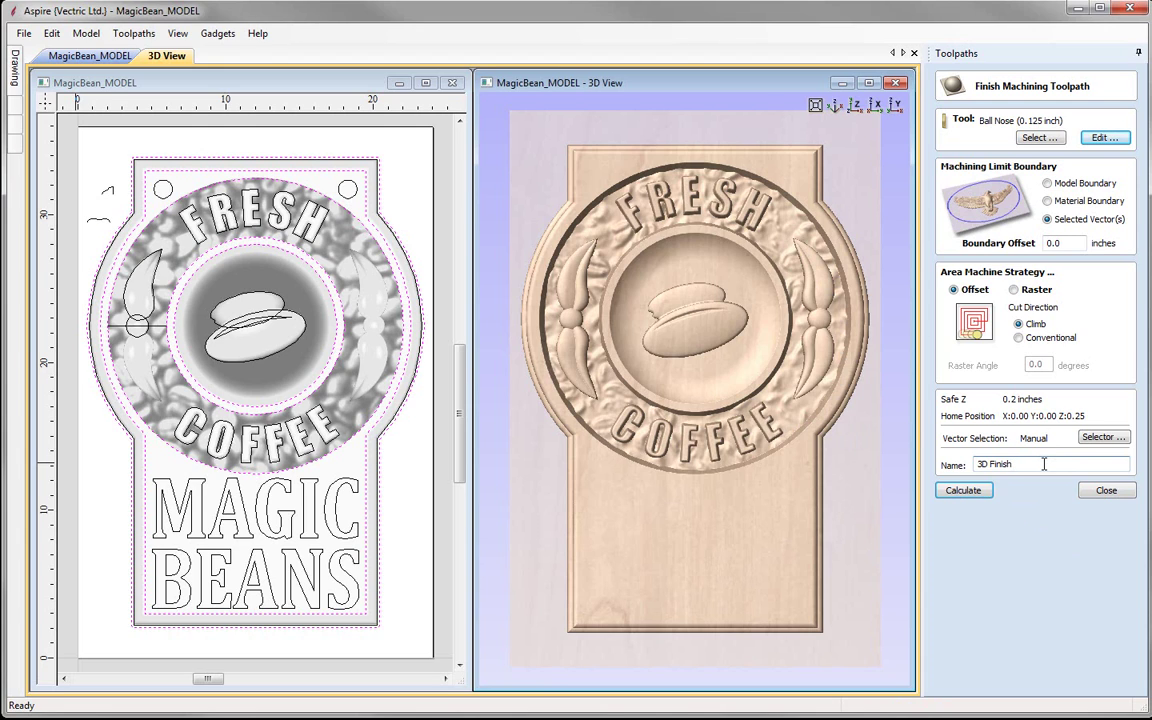
left_click(966, 491)
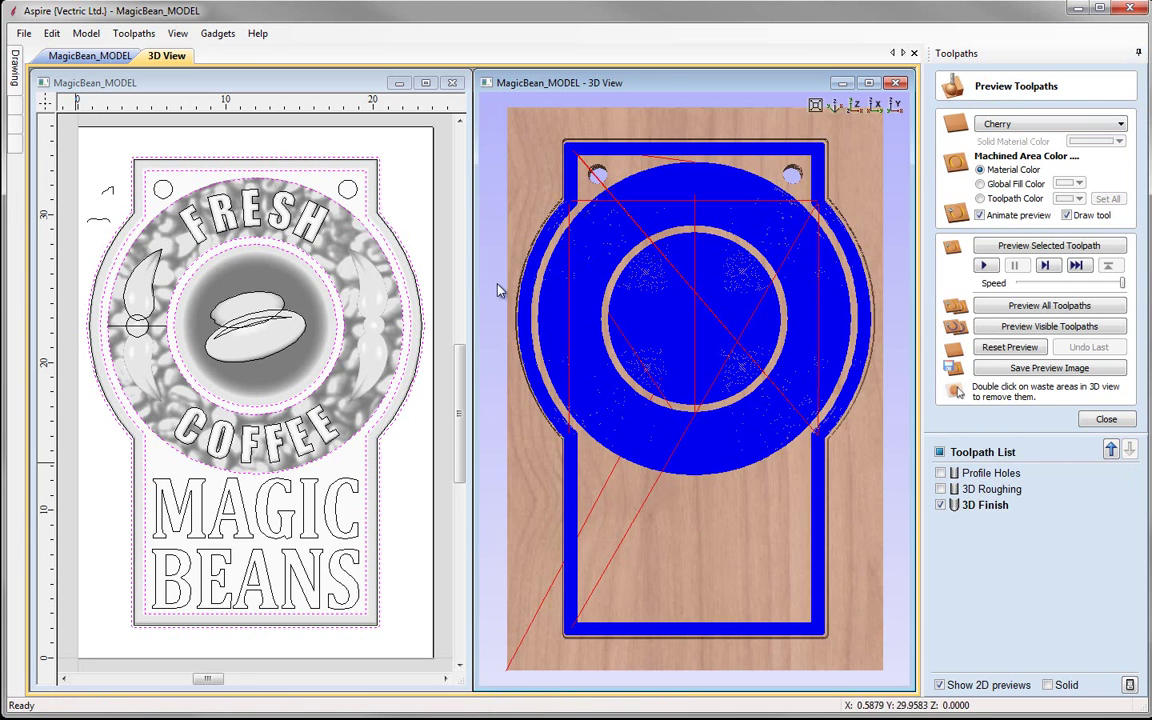
Preview the 3D Finish toolpath, inspect the carved sign from several angles in a maximized 3D view and close the preview
left_click(1008, 252)
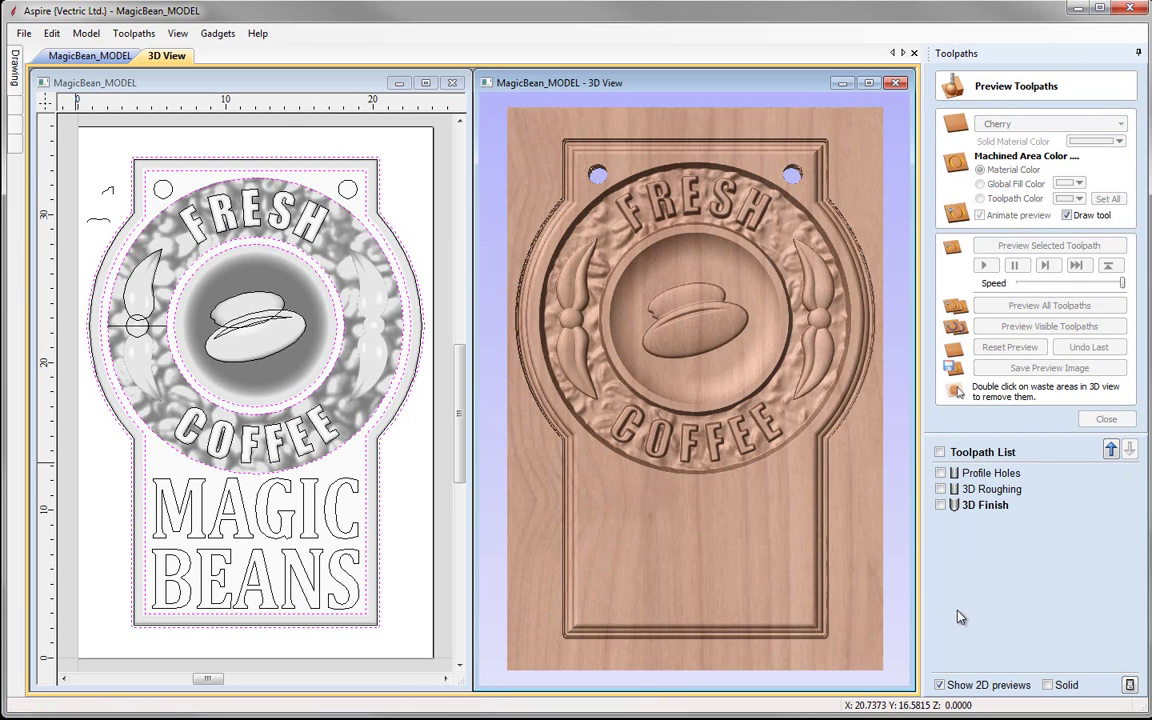
left_click_drag(741, 604, 730, 373)
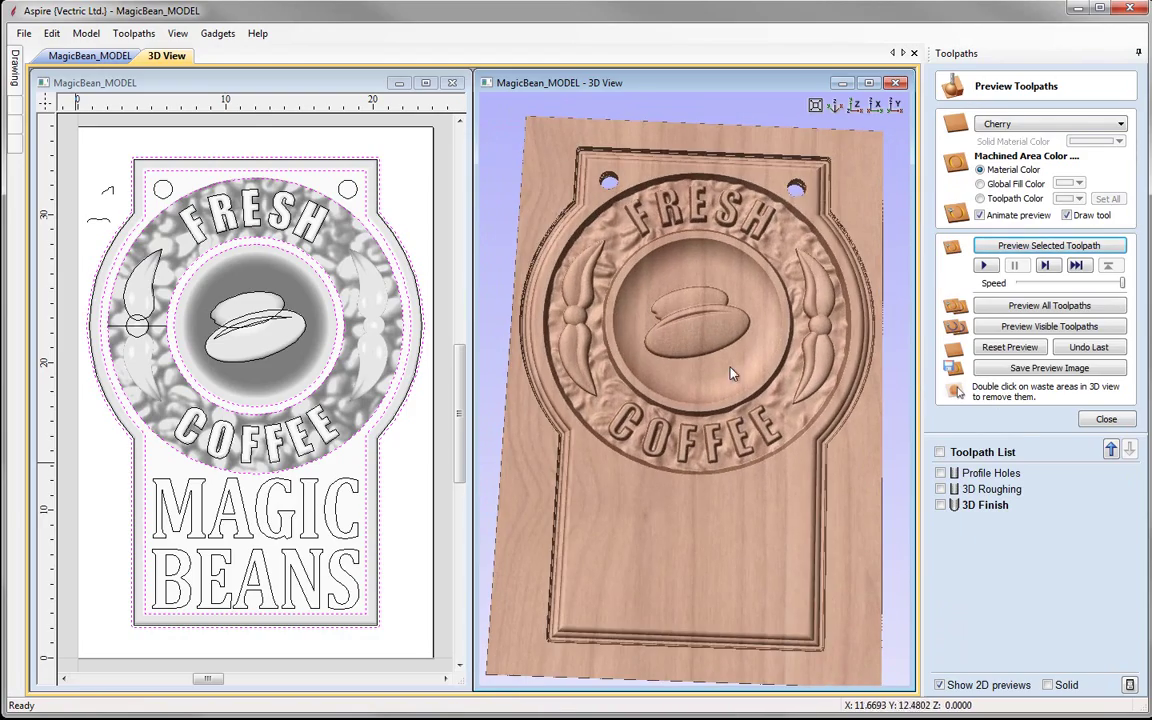
double_click(780, 82)
left_click_drag(572, 569, 458, 463)
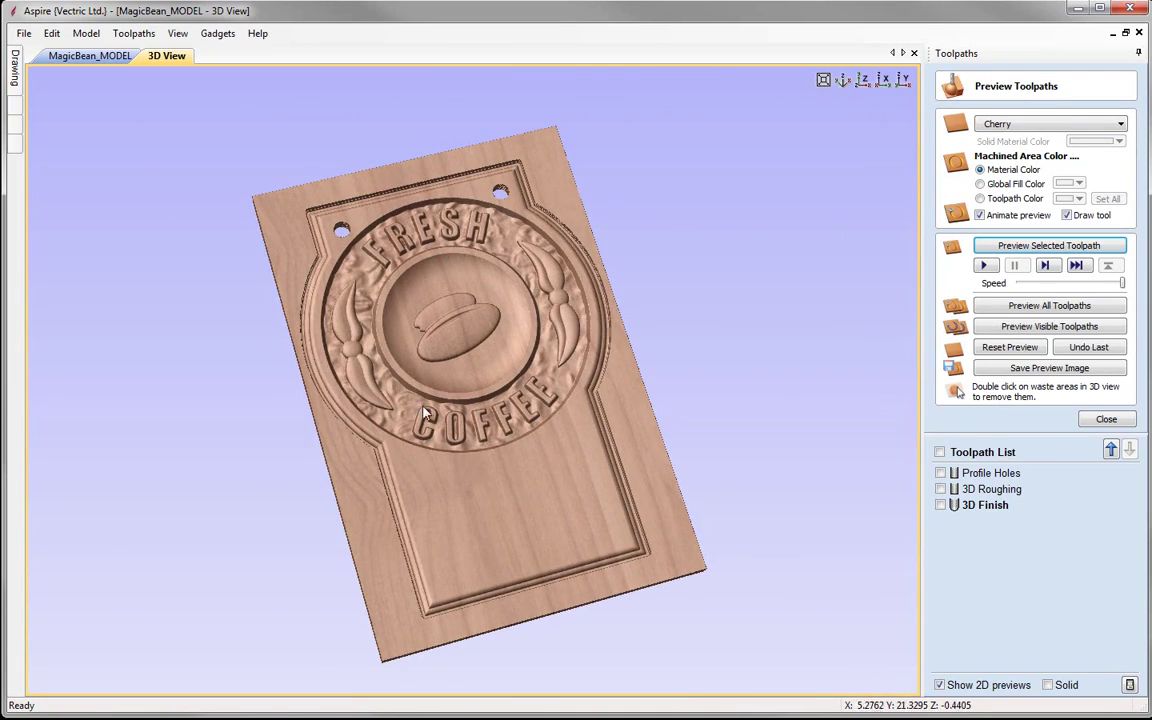
left_click_drag(385, 372, 377, 295)
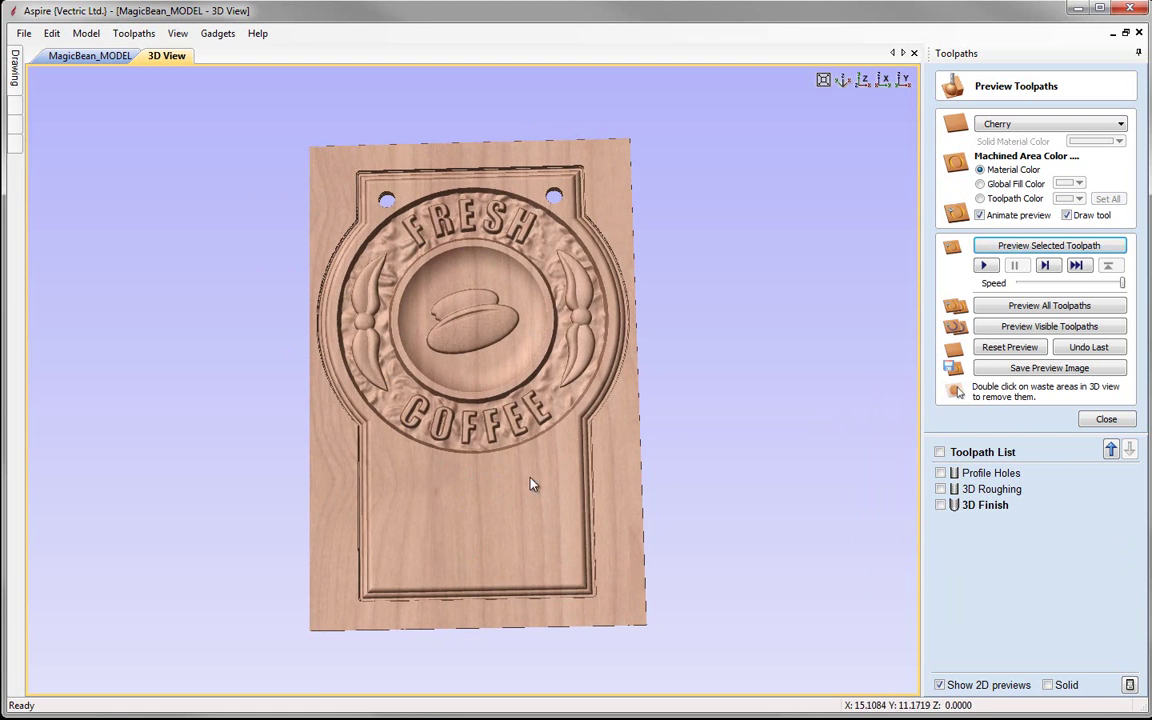
left_click(1104, 419)
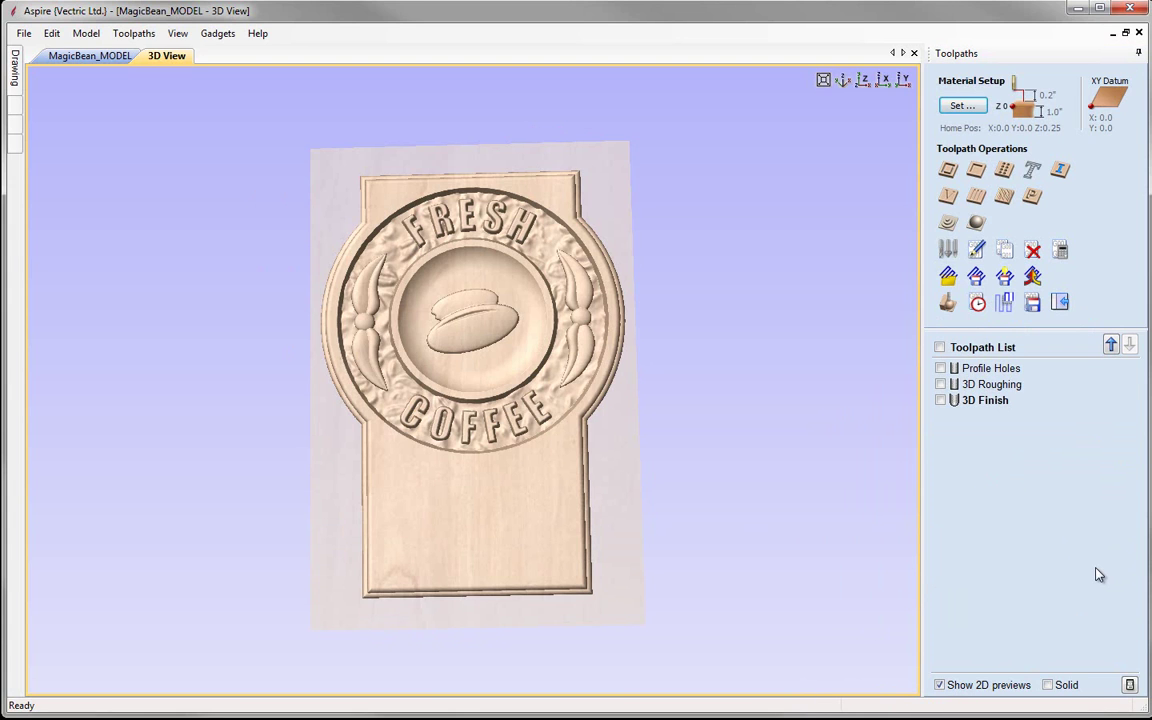
Return to side-by-side views with the model seen from above, and swap the selected outermost outline for the sign's edge outline just inside it
key("F4")
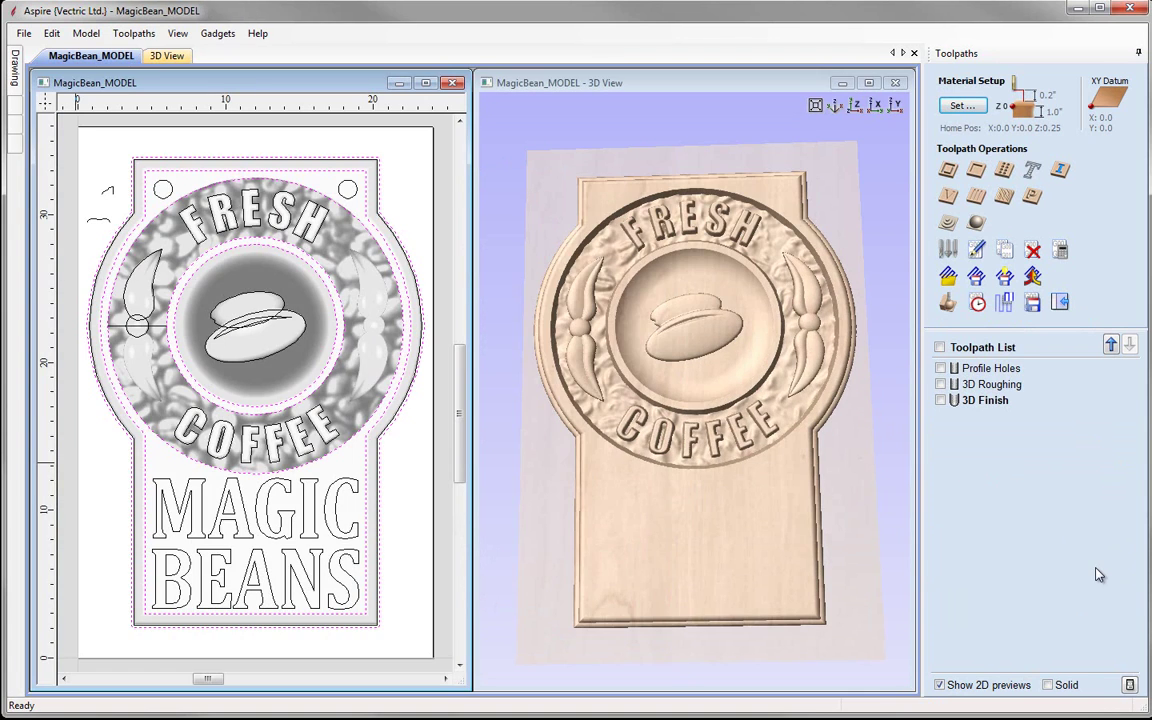
left_click(857, 107)
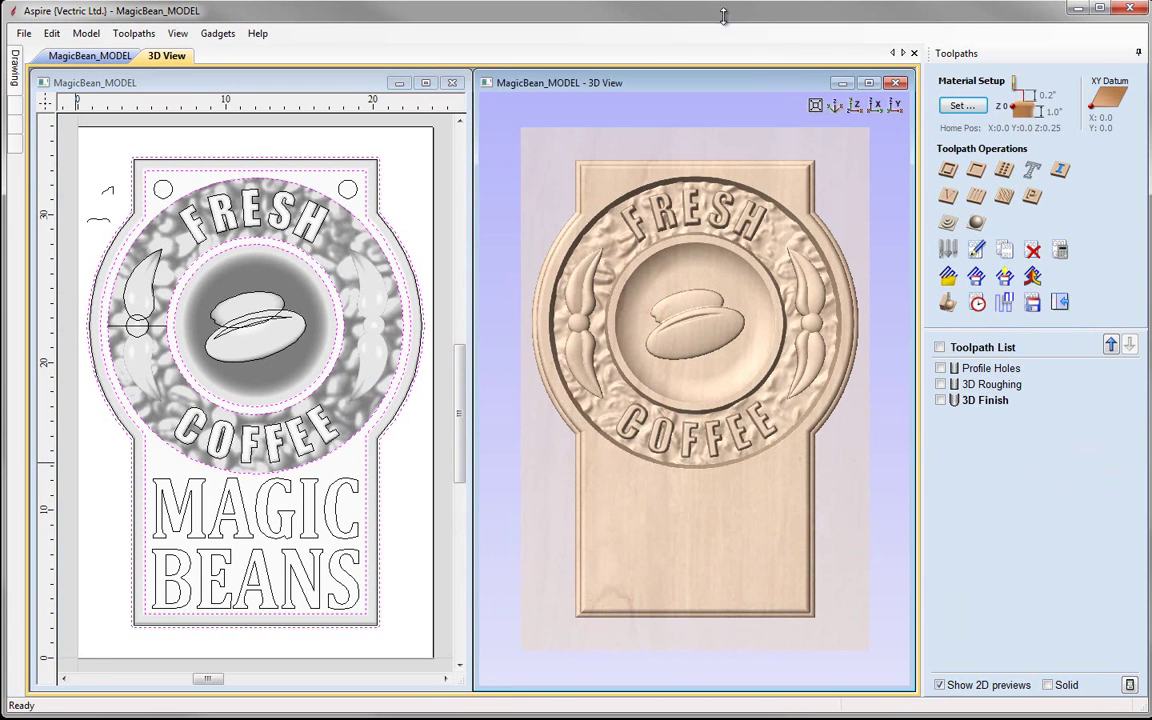
left_click(77, 256)
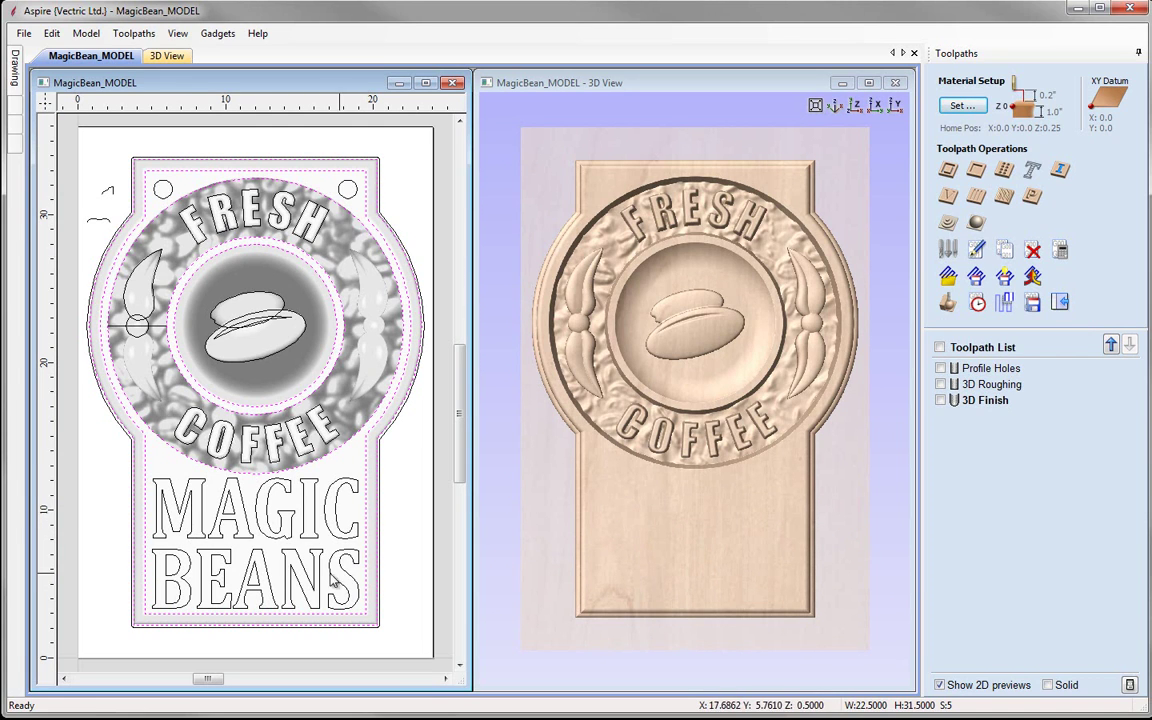
Start a V-Carve toolpath for the MAGIC BEANS lettering and pick the V-Bit (90 deg 1.25") in the tool database
left_click(341, 543)
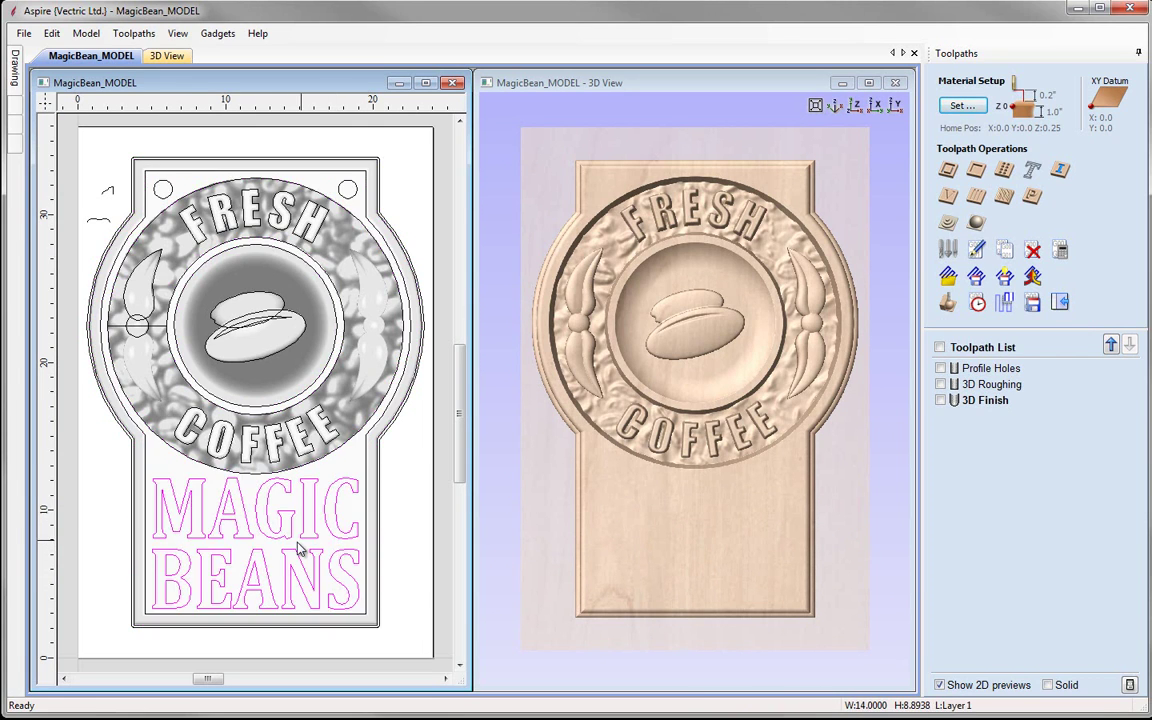
left_click(947, 196)
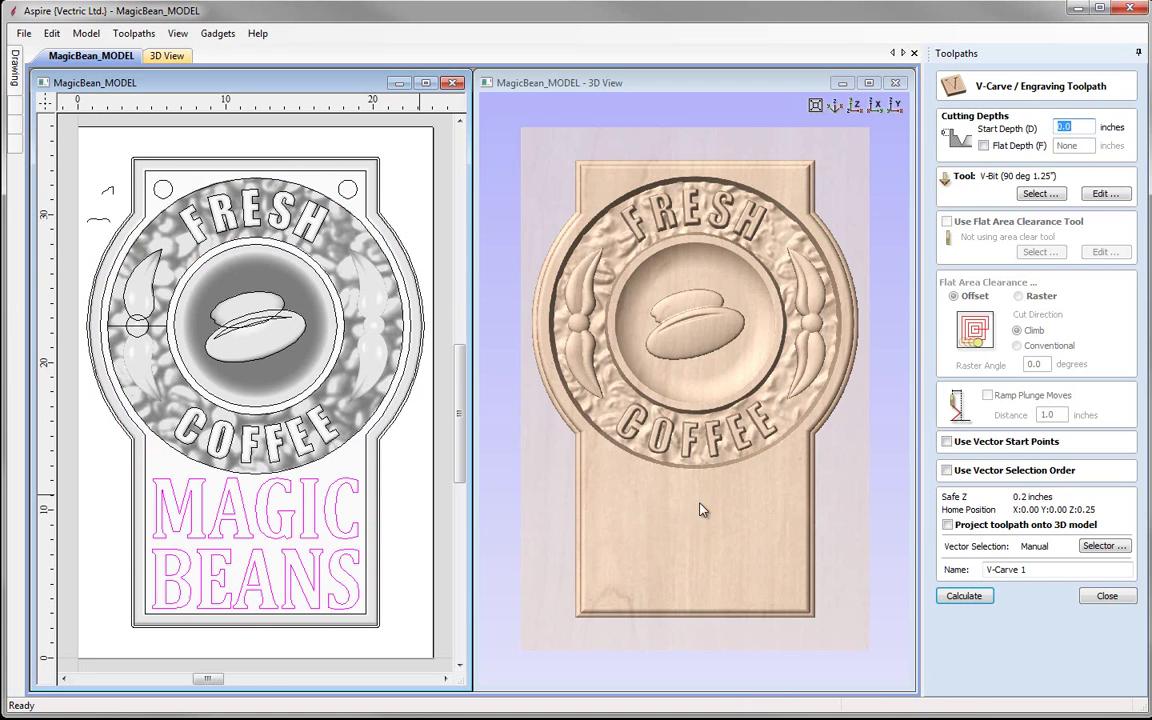
left_click(1040, 195)
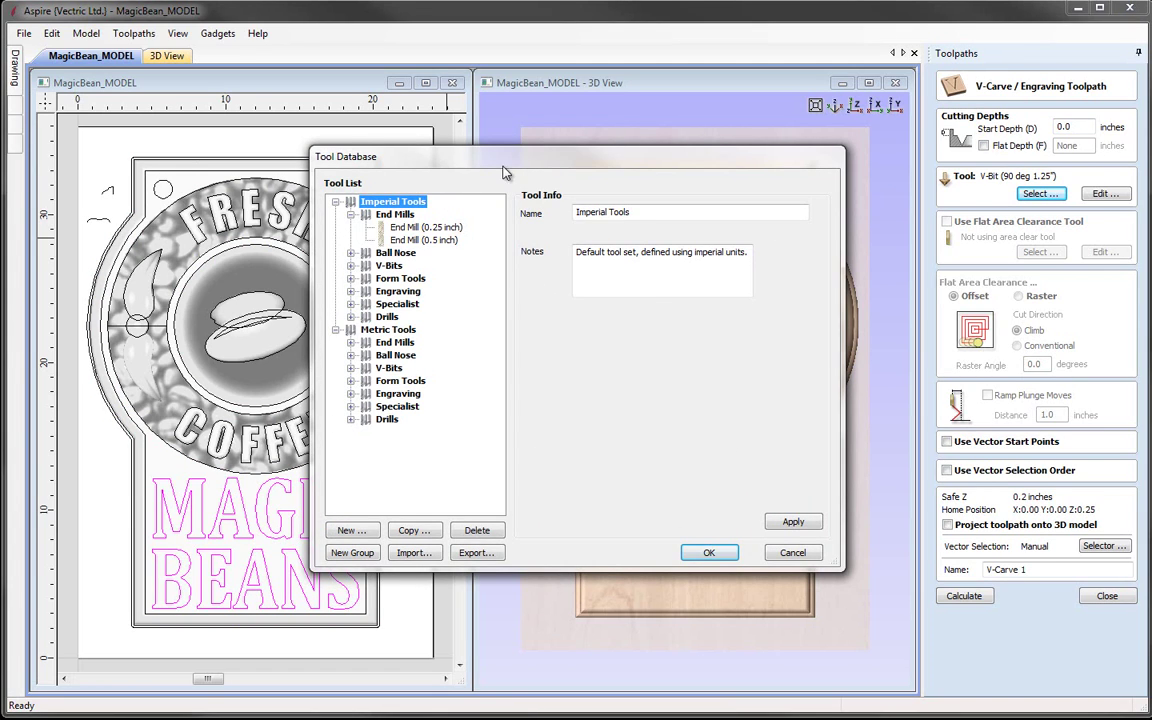
left_click(350, 265)
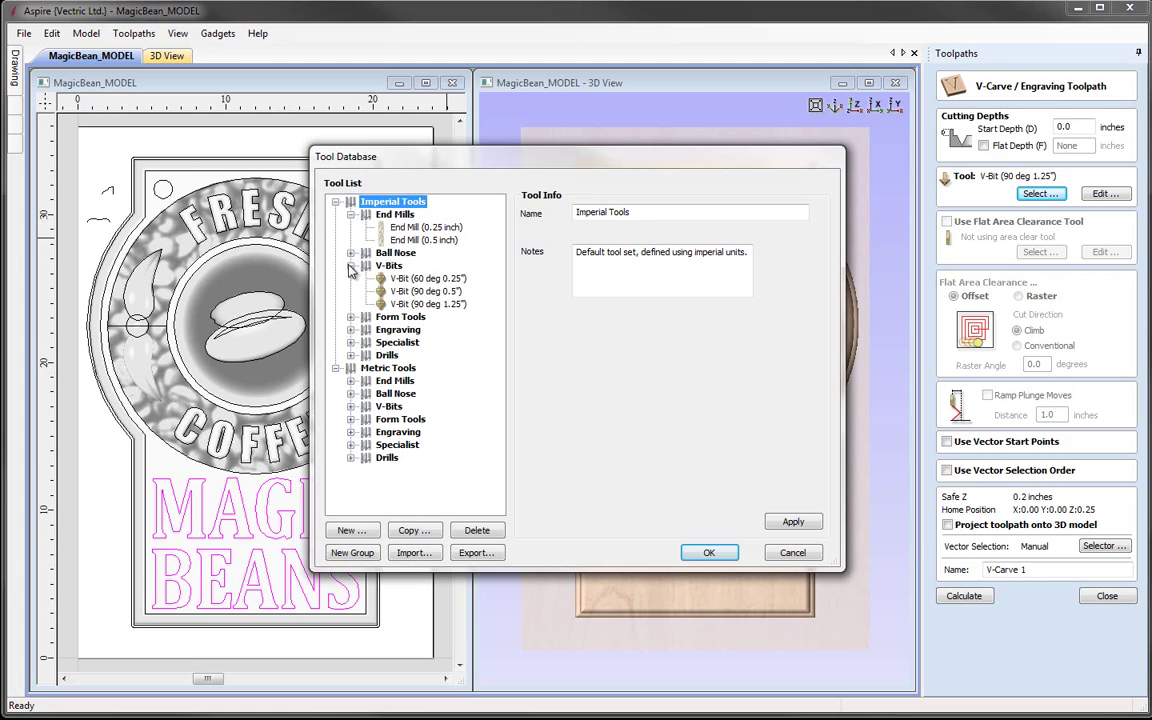
left_click(442, 305)
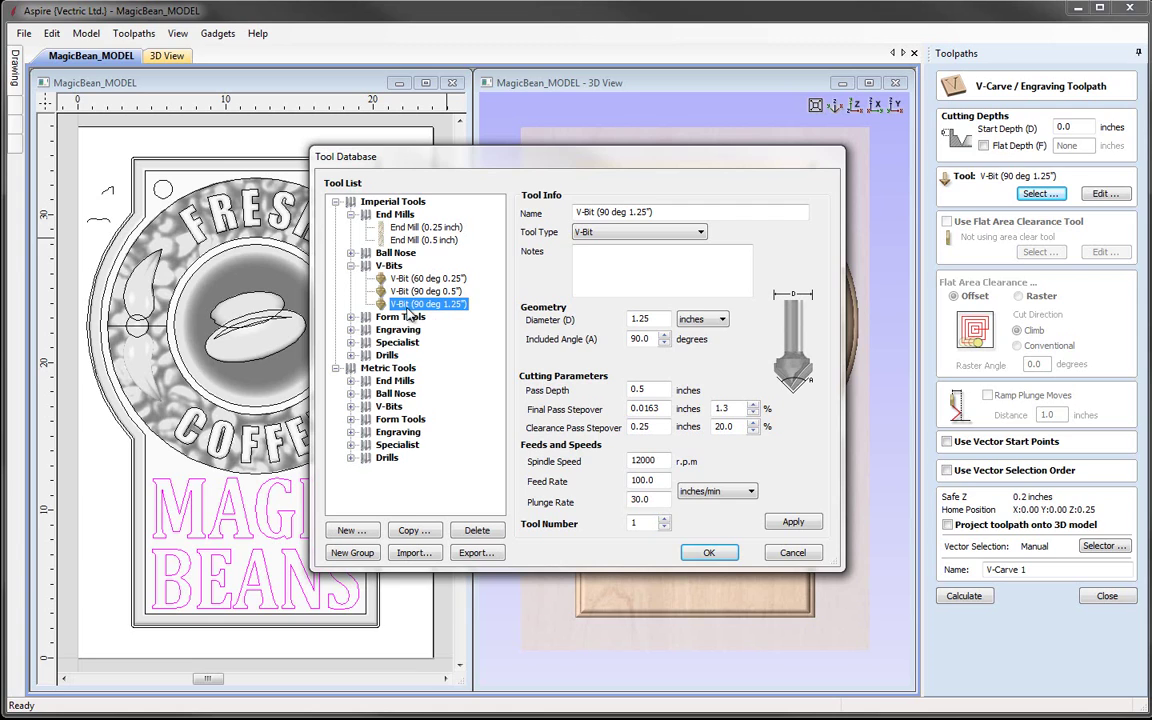
Copy the V-Bit (90 deg 1.25"), name the copy V-Bit (120 deg 1.25") and set its included angle to 120 degrees
left_click(420, 533)
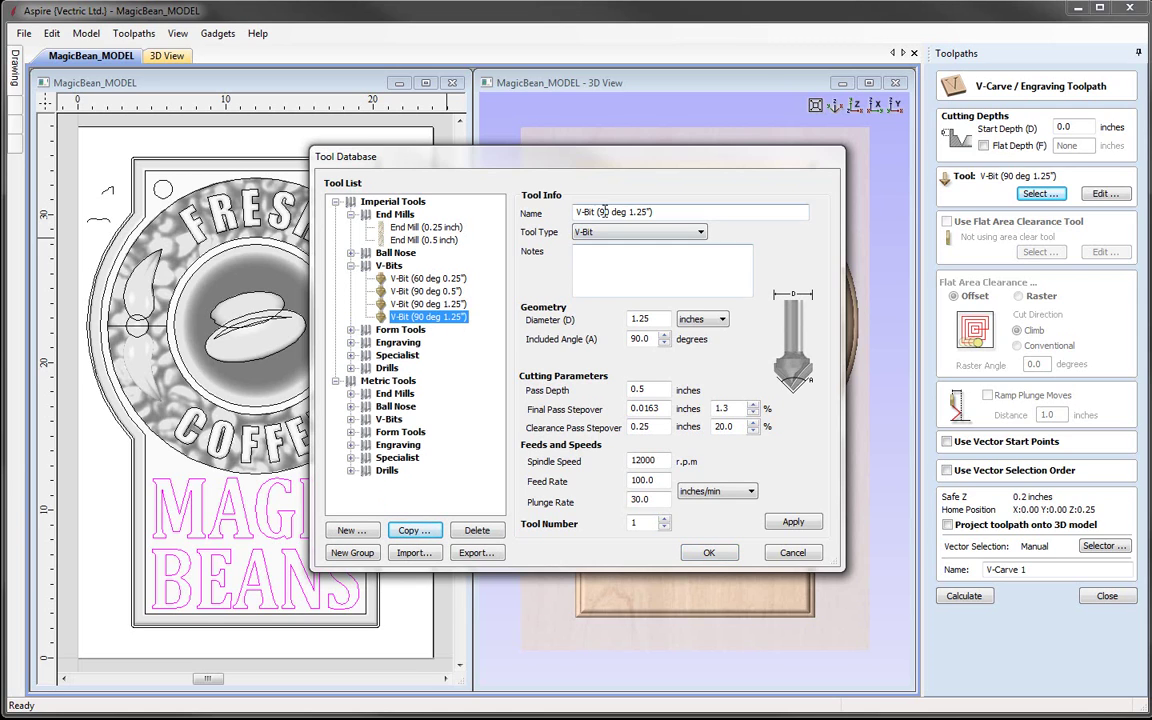
left_click(613, 271)
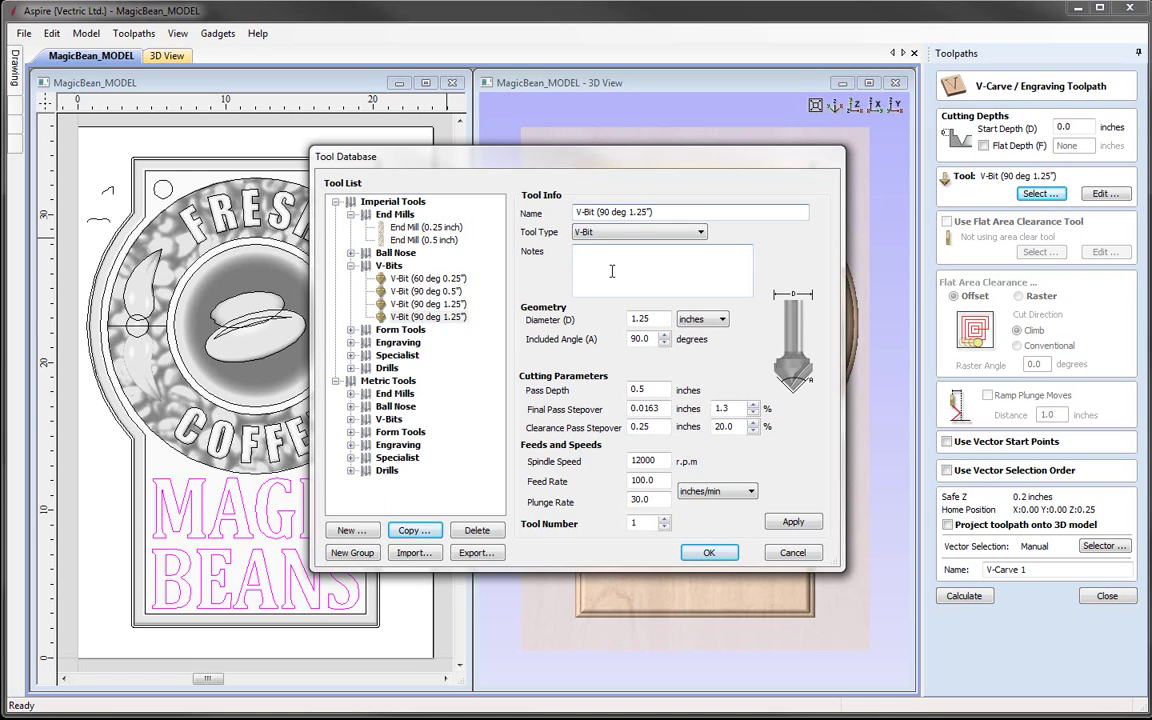
key("BackSpace")
key("BackSpace")
type("12")
type("0")
double_click(651, 340)
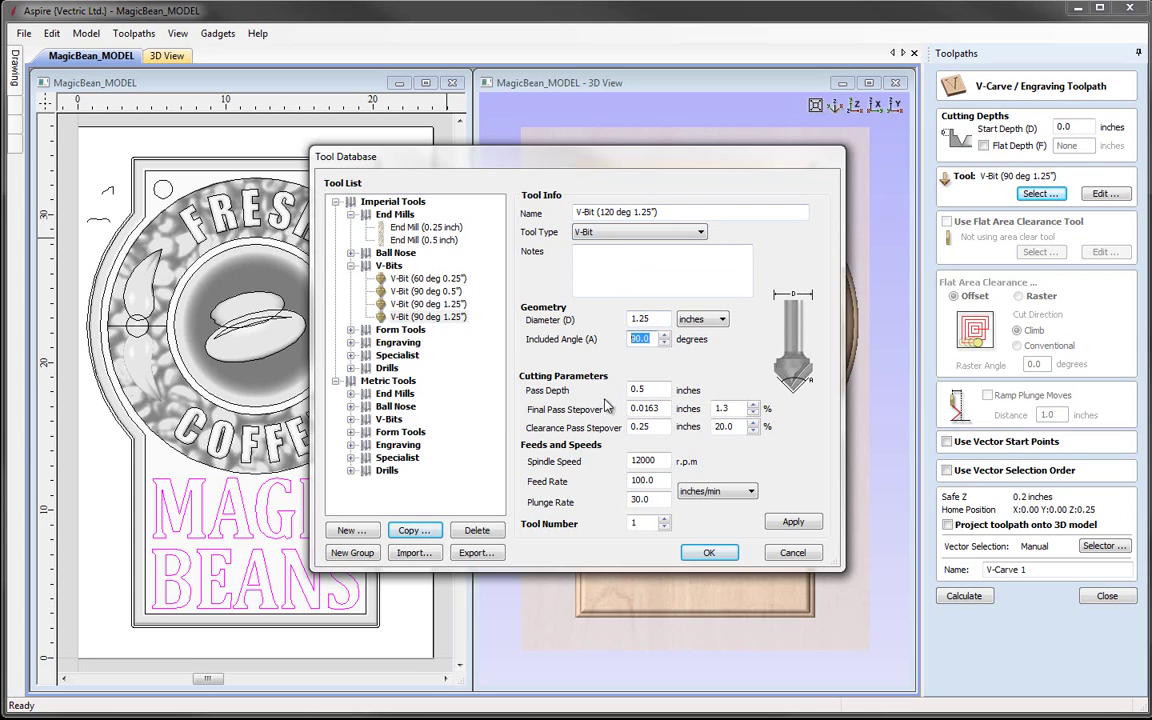
type("120")
Set the 120-degree V-bit's pass depth to 0.3 inches, apply its settings and use it for the V-Carve toolpath
left_click(795, 521)
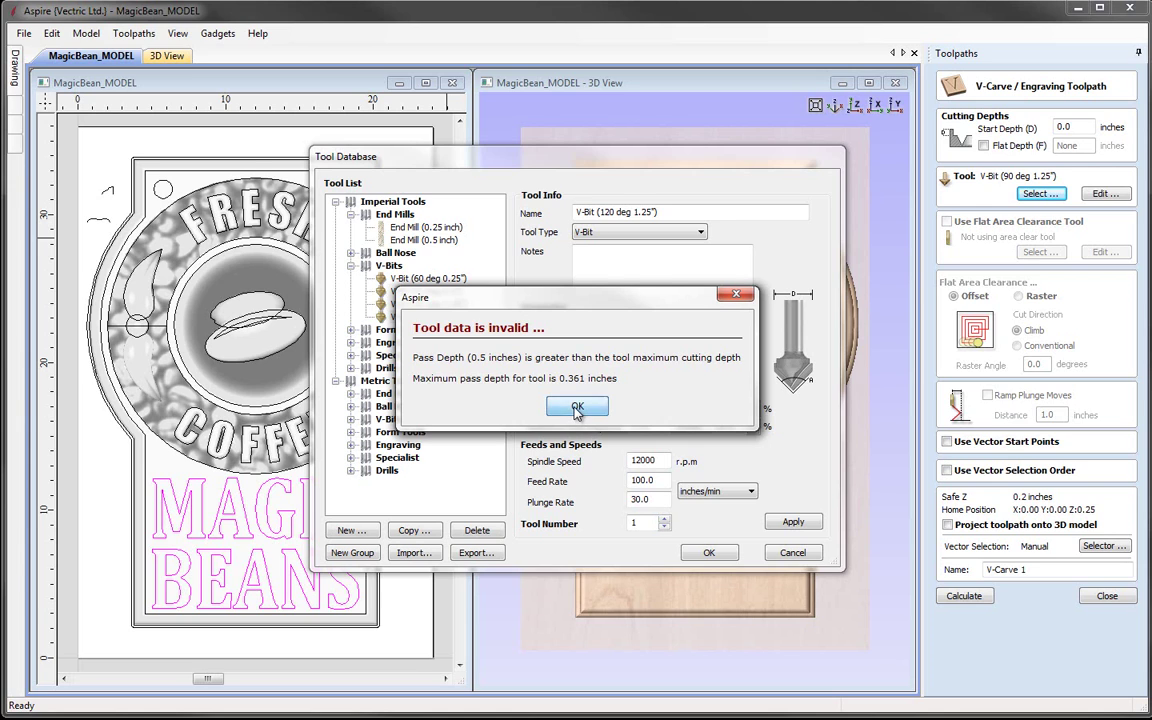
left_click(577, 408)
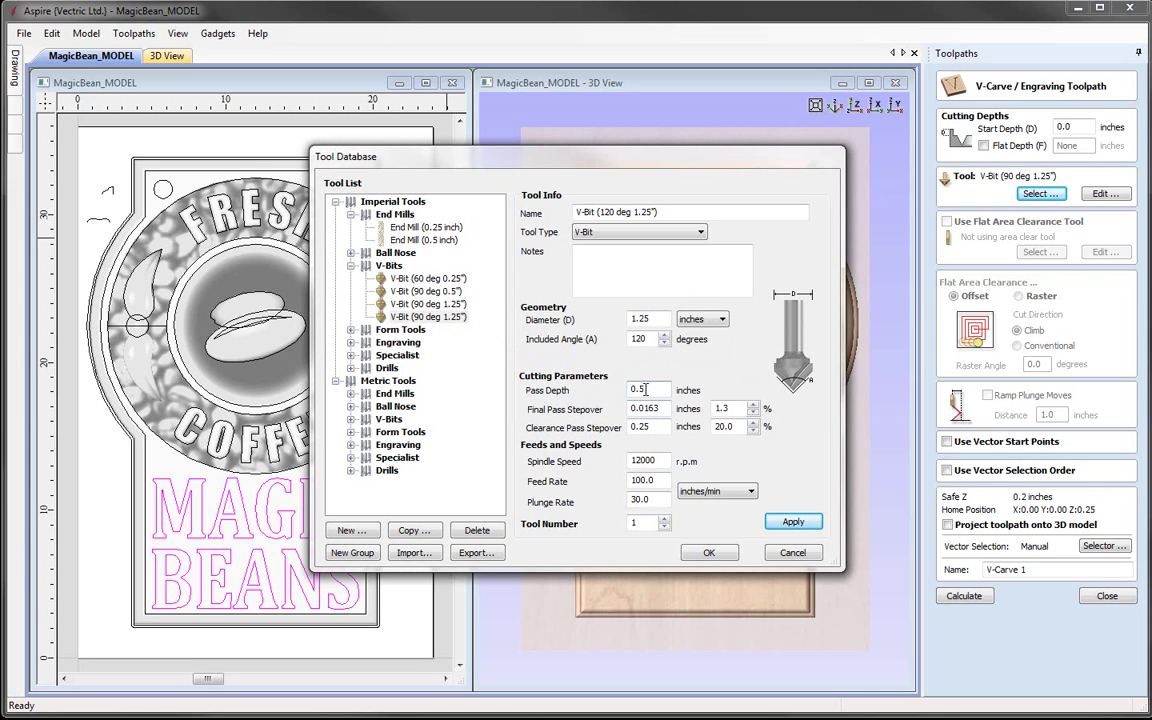
left_click_drag(637, 389, 655, 376)
left_click(793, 522)
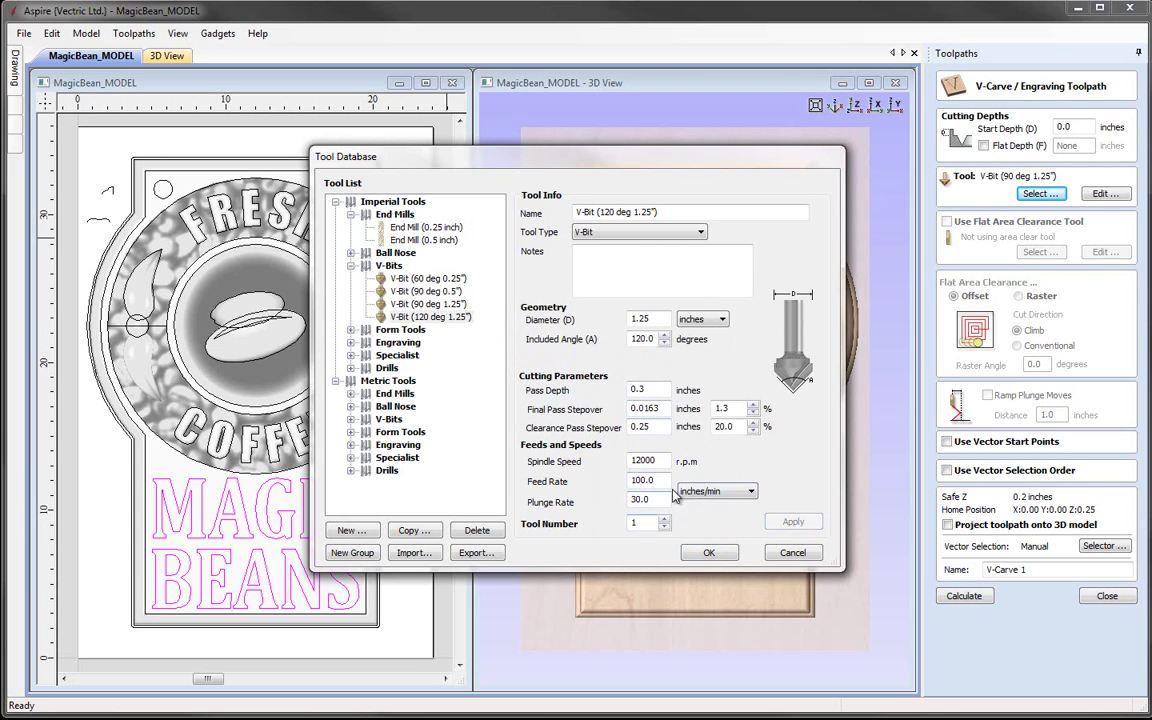
left_click(709, 552)
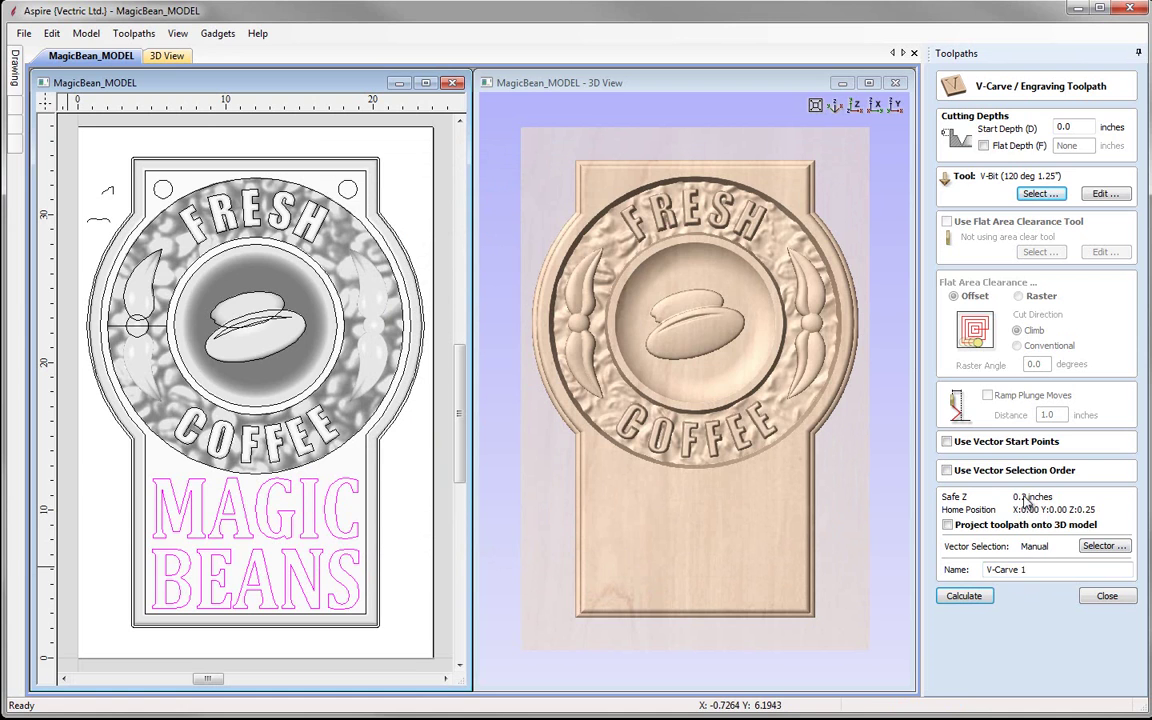
Name the lettering toolpath V-Carve and calculate it
key("BackSpace")
key("BackSpace")
left_click(965, 596)
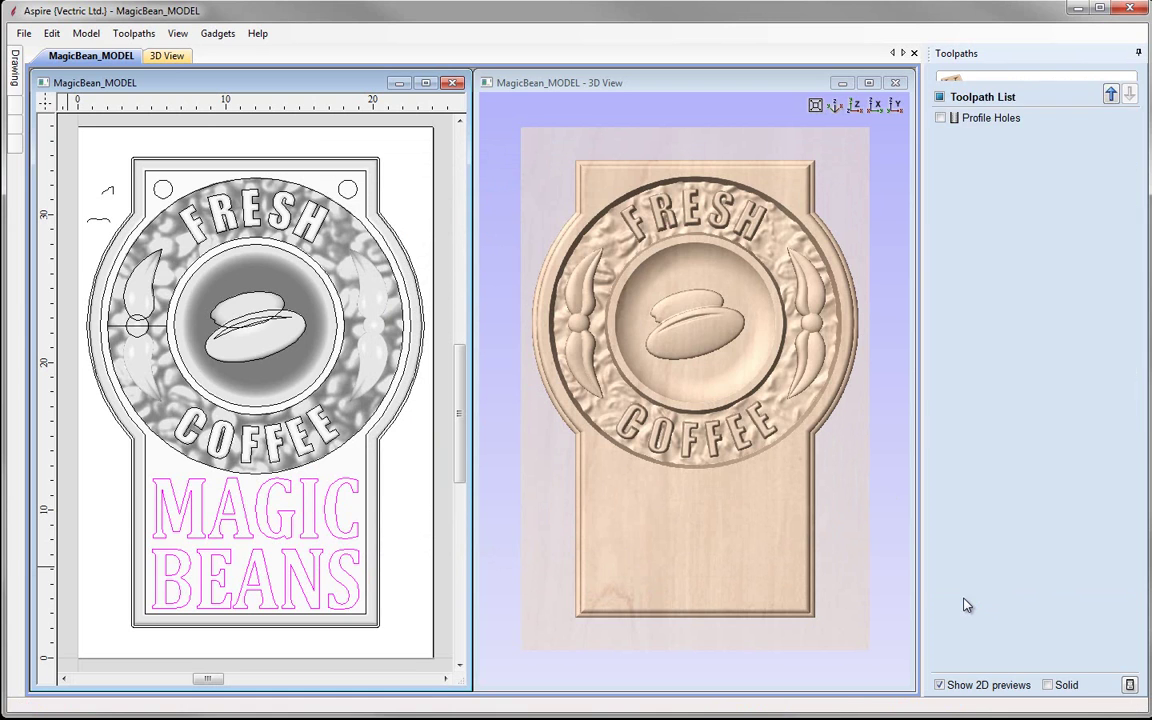
Preview the V-Carve toolpath, inspect the carved lettering at an angle and from above, and close the preview
left_click(1037, 246)
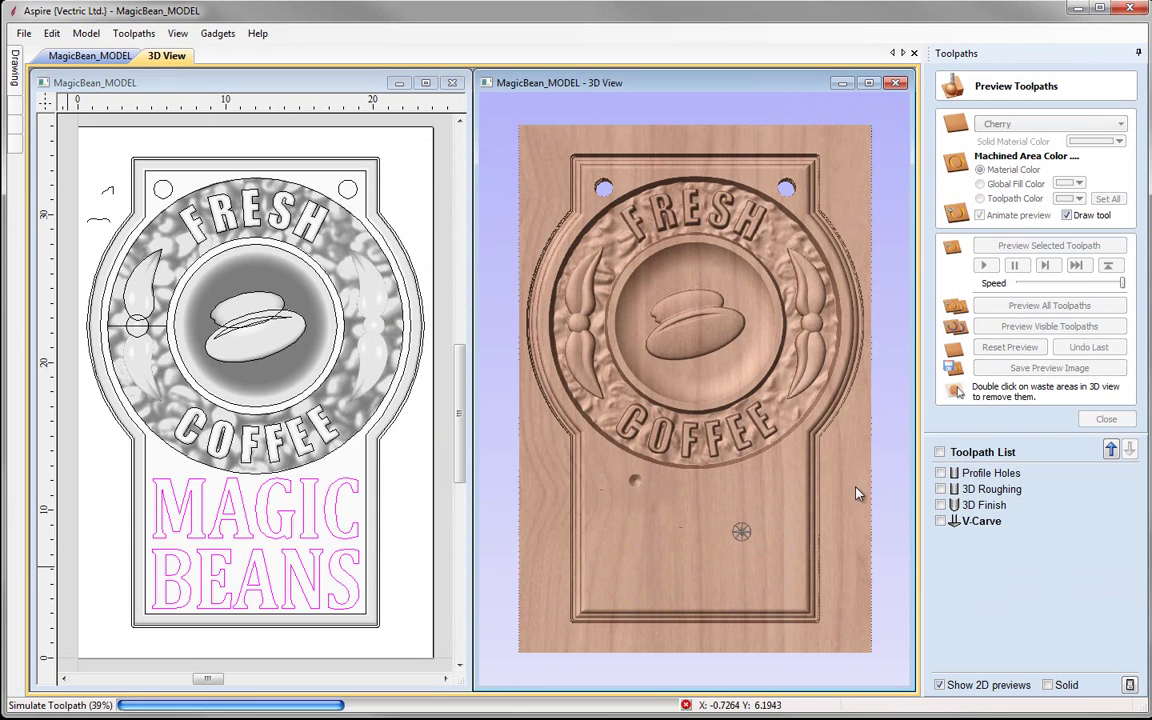
left_click_drag(805, 571, 747, 264)
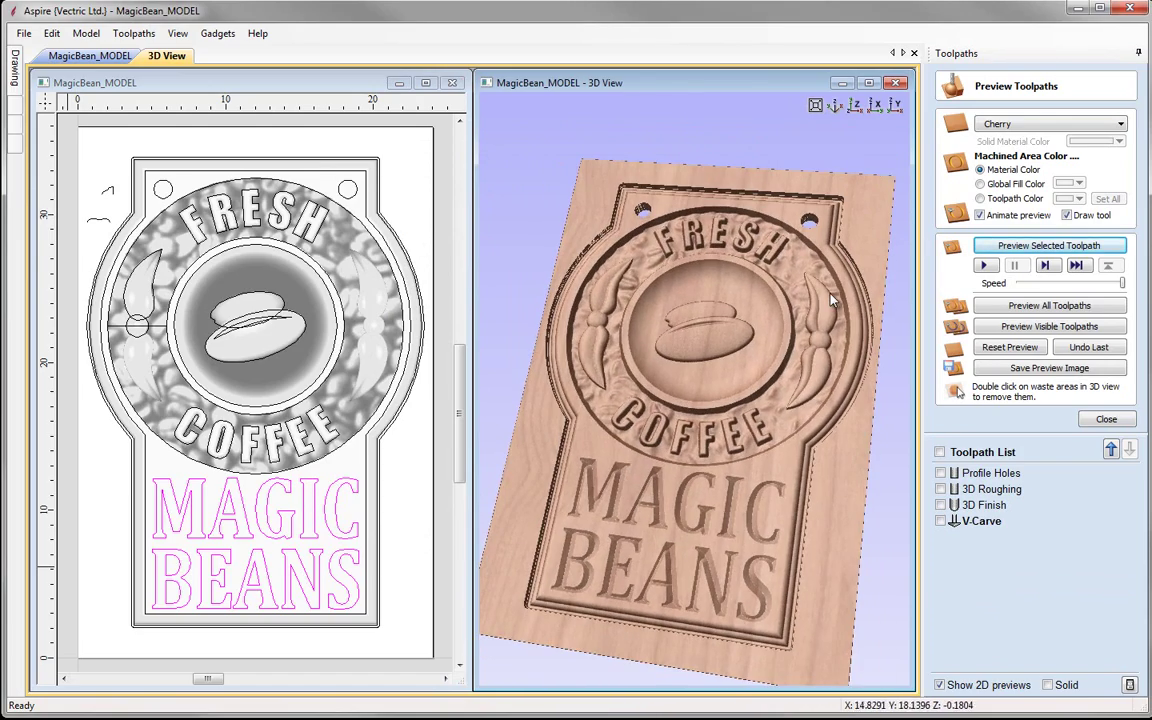
left_click(855, 106)
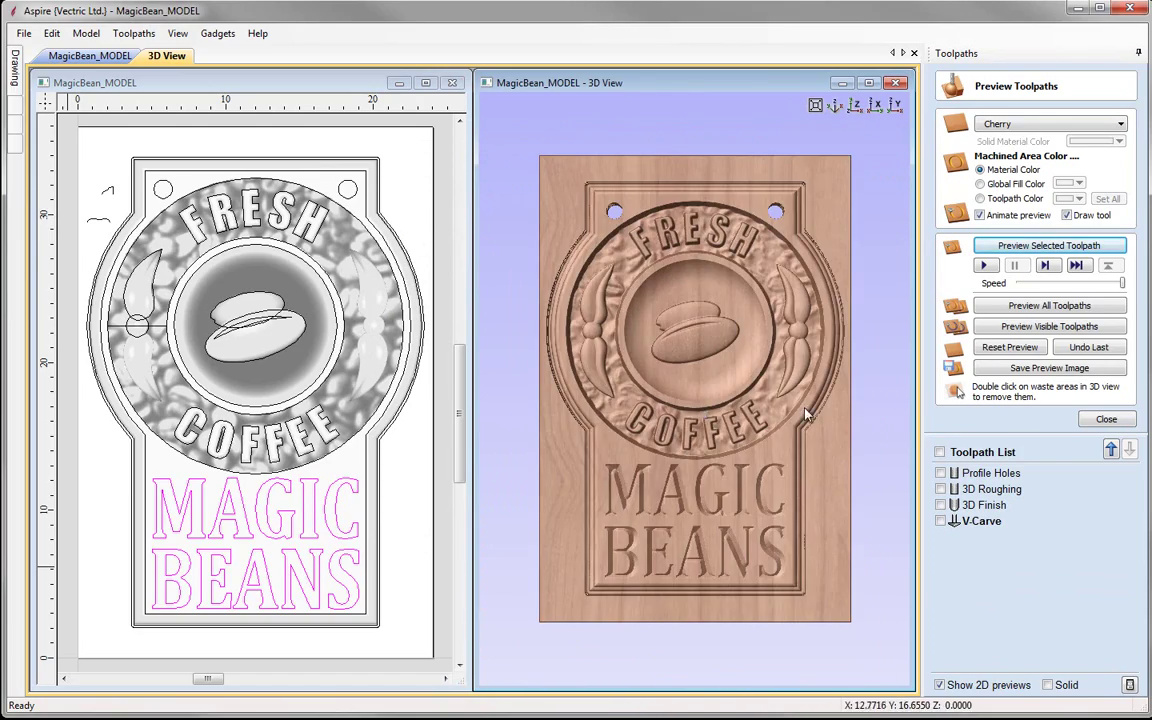
left_click(1106, 419)
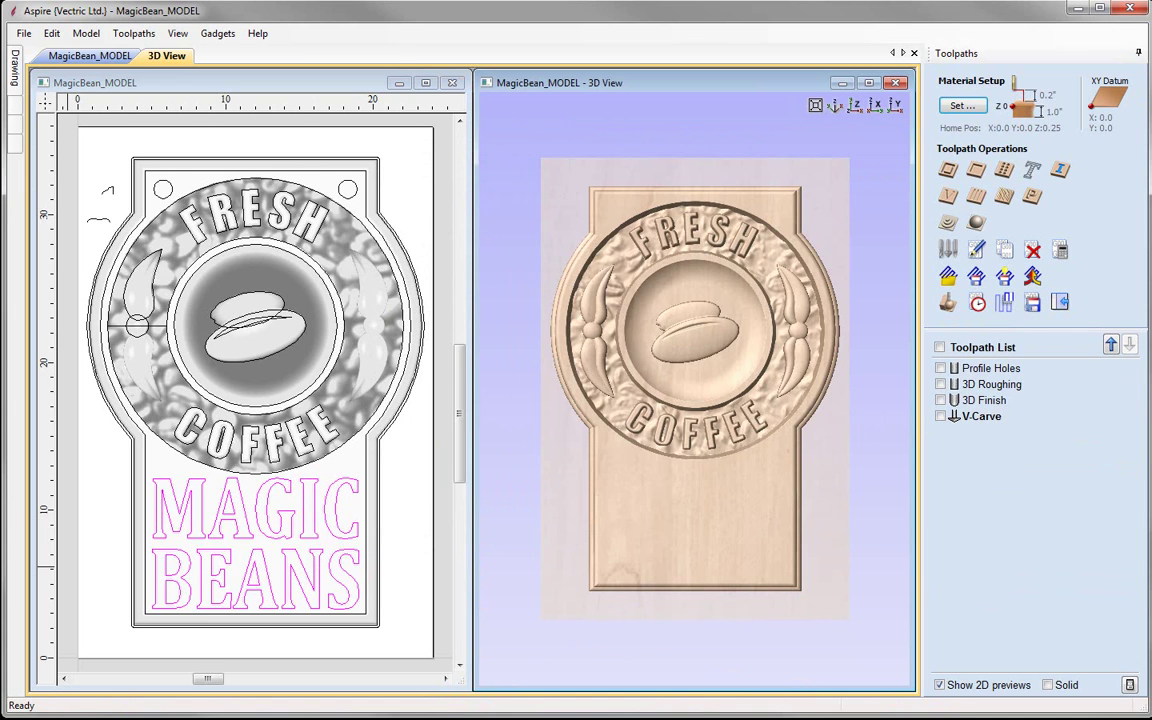
Deselect the lettering and select the sign's edge outline just inside the outermost line
left_click(60, 627)
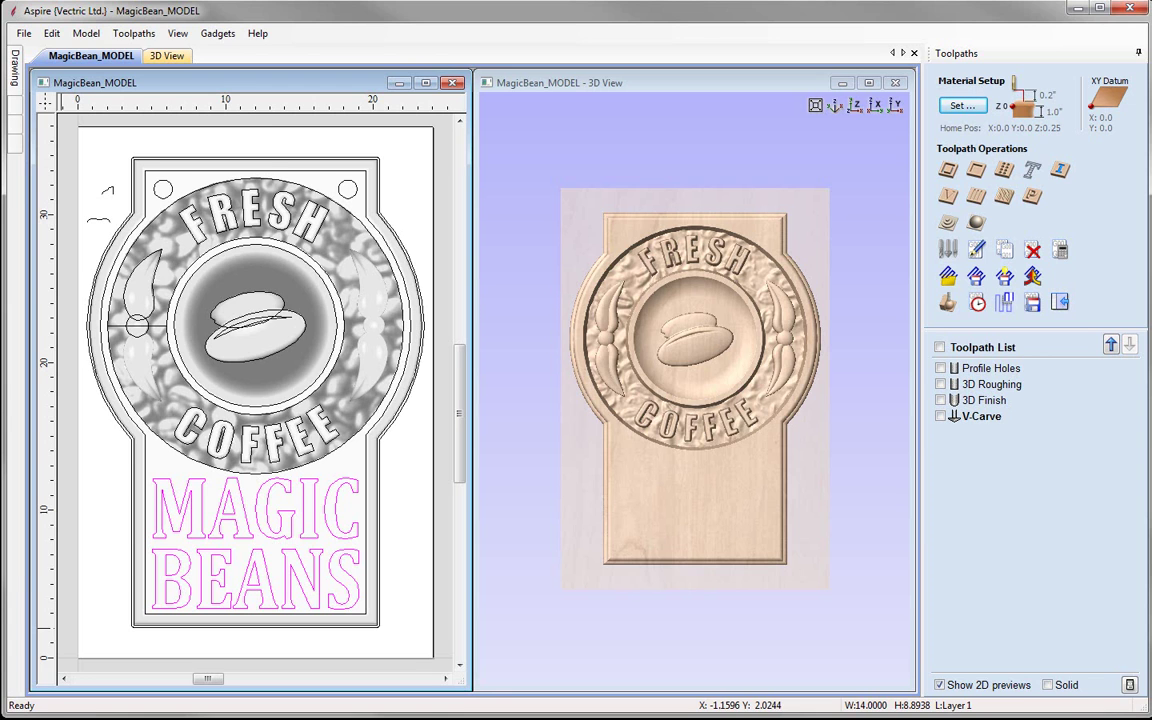
left_click(120, 572)
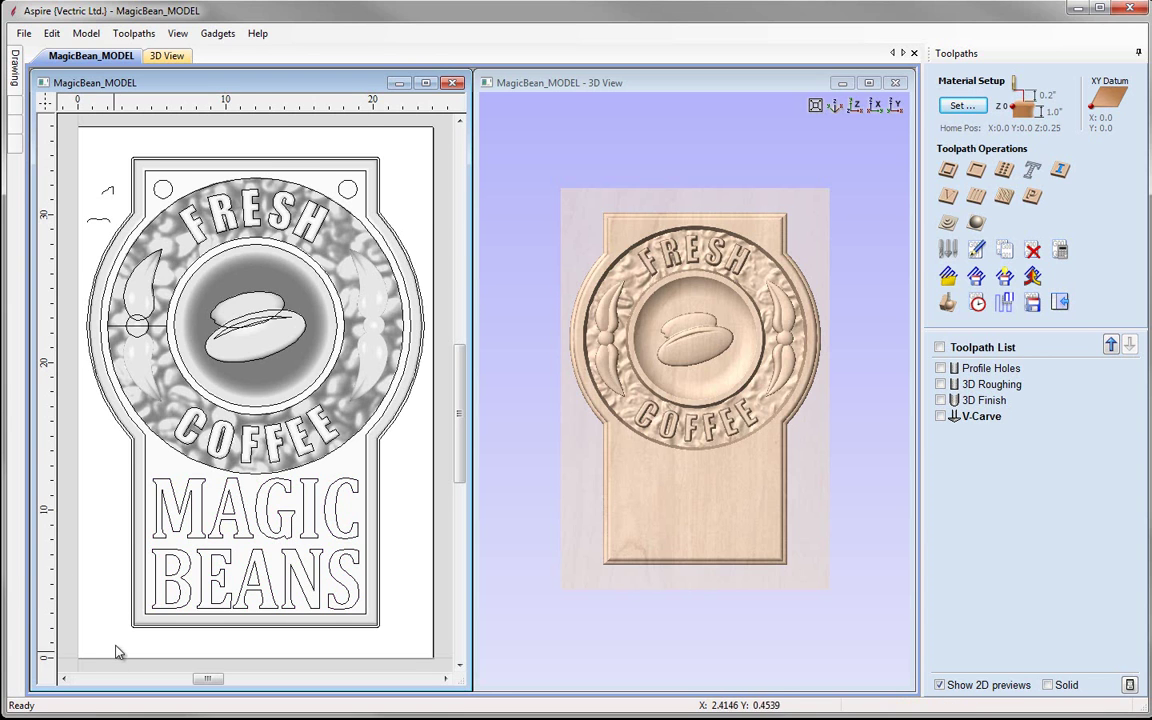
scroll(116, 652, "up", 5)
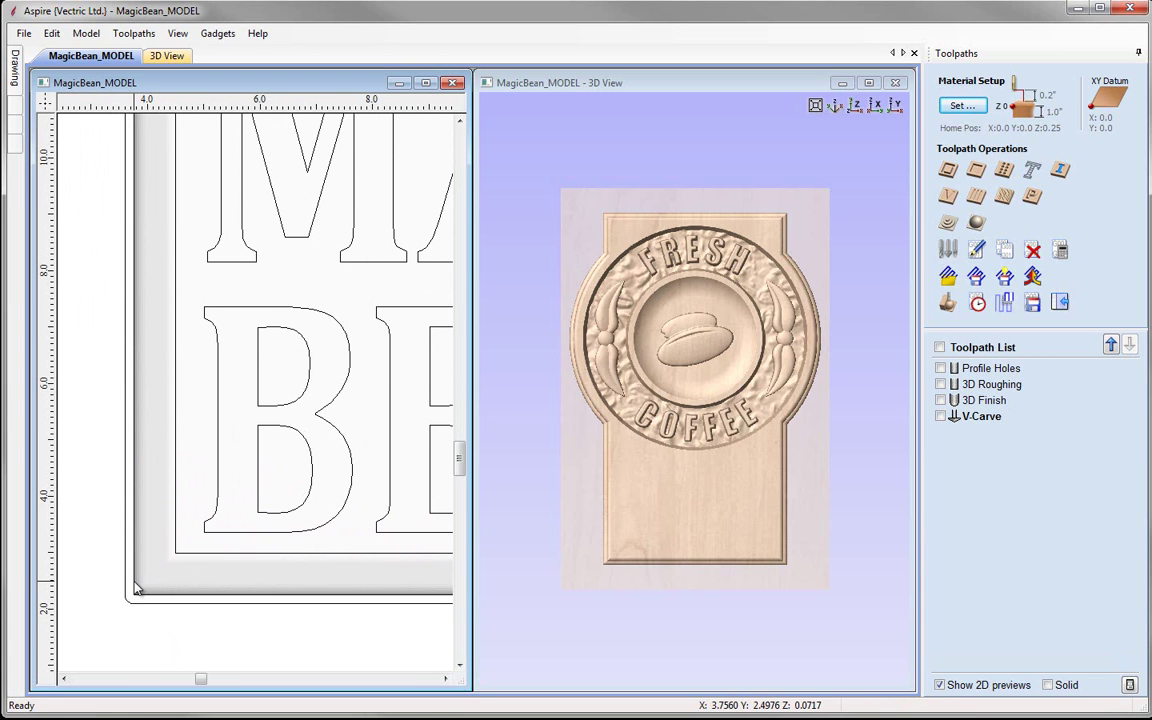
left_click(137, 590)
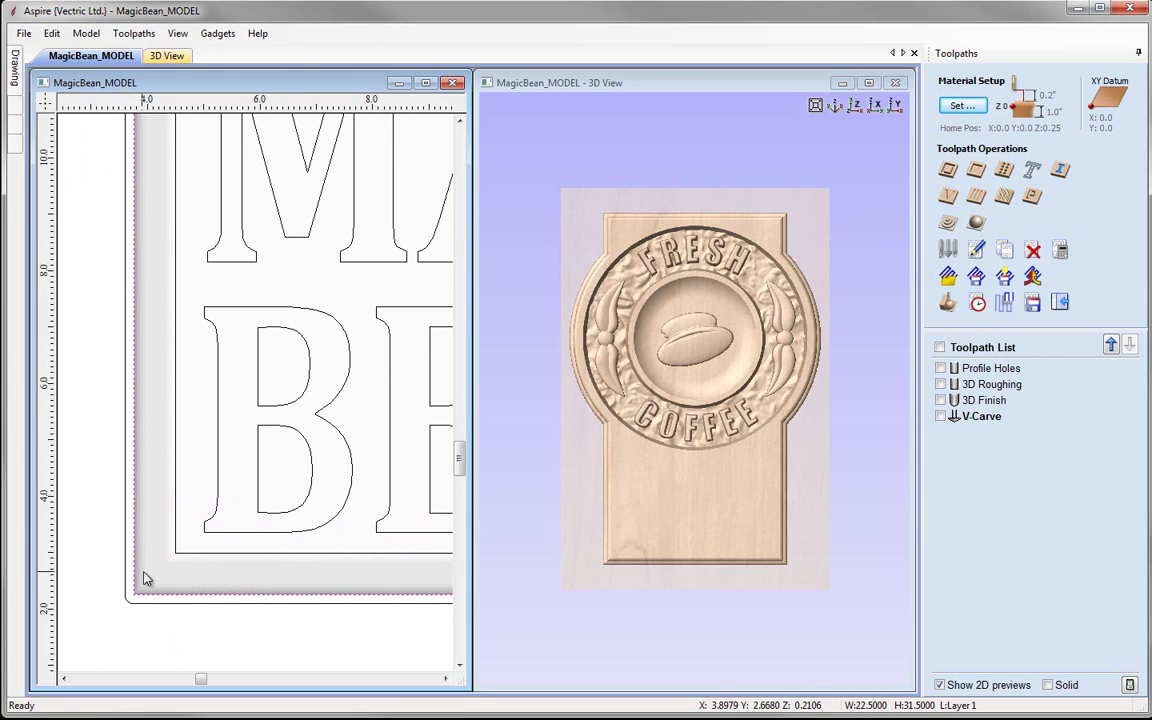
scroll(145, 578, "down", 5)
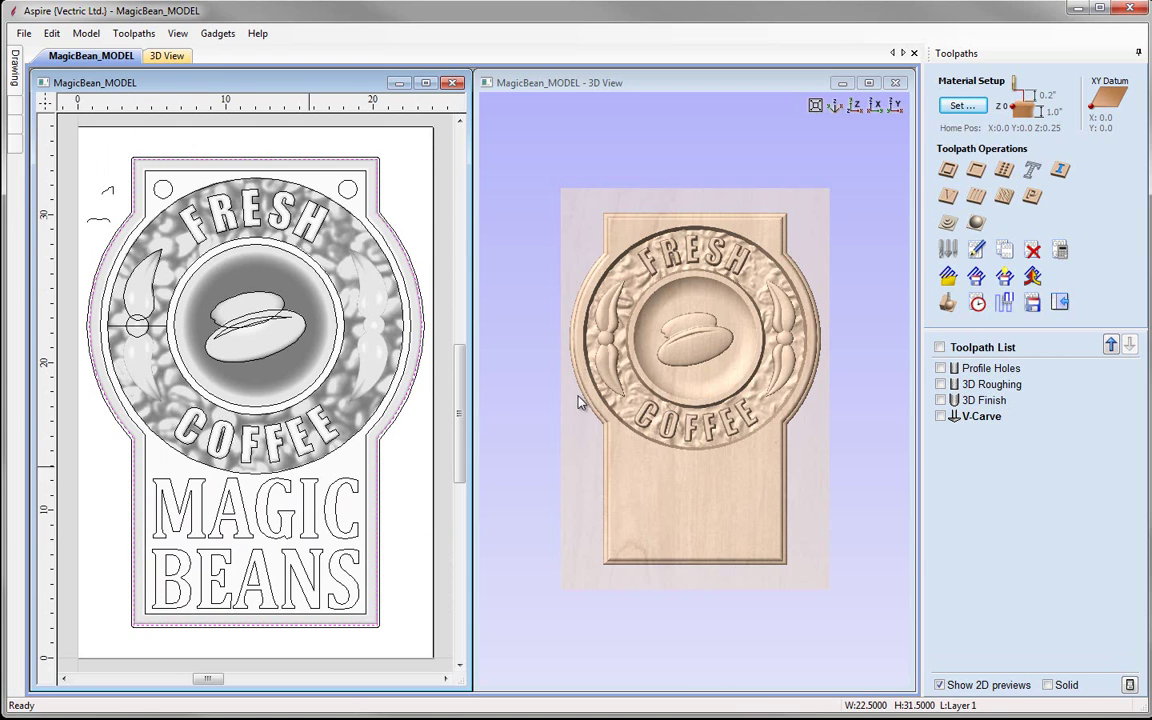
Start an outside profile toolpath on the edge outline with start depth 0 and cut depth 1 inch, accepting the End Mill (0.25 inch) settings
left_click(947, 172)
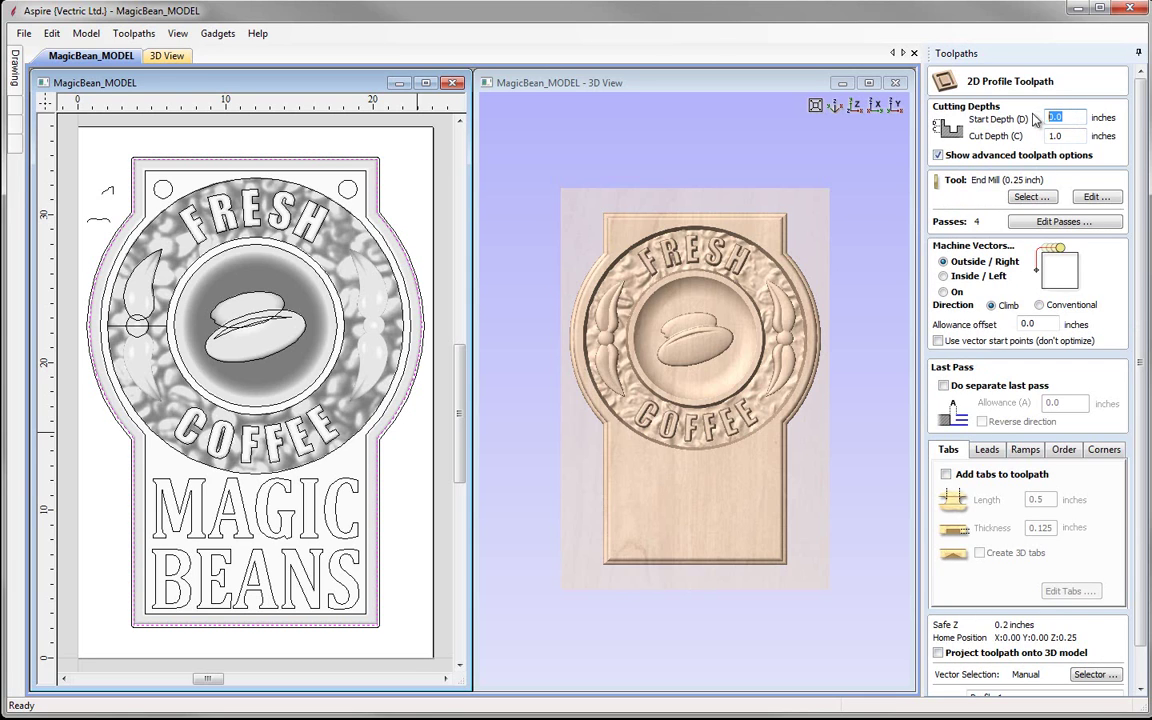
type("0")
key("Tab")
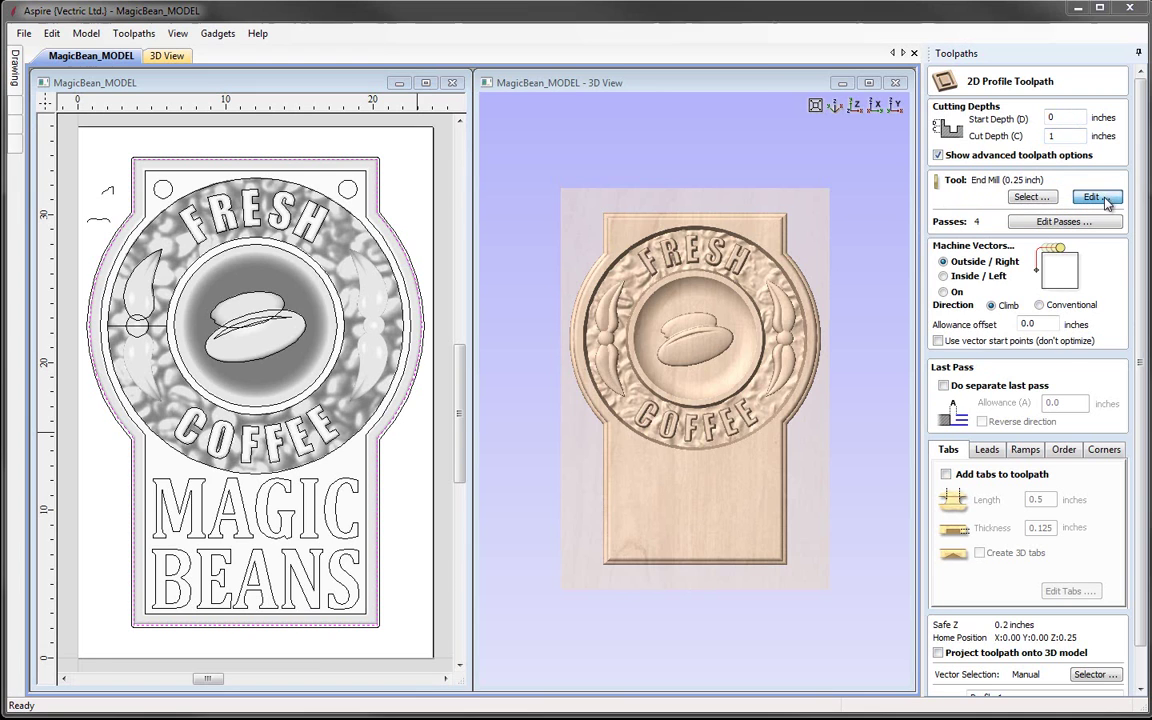
left_click(1105, 201)
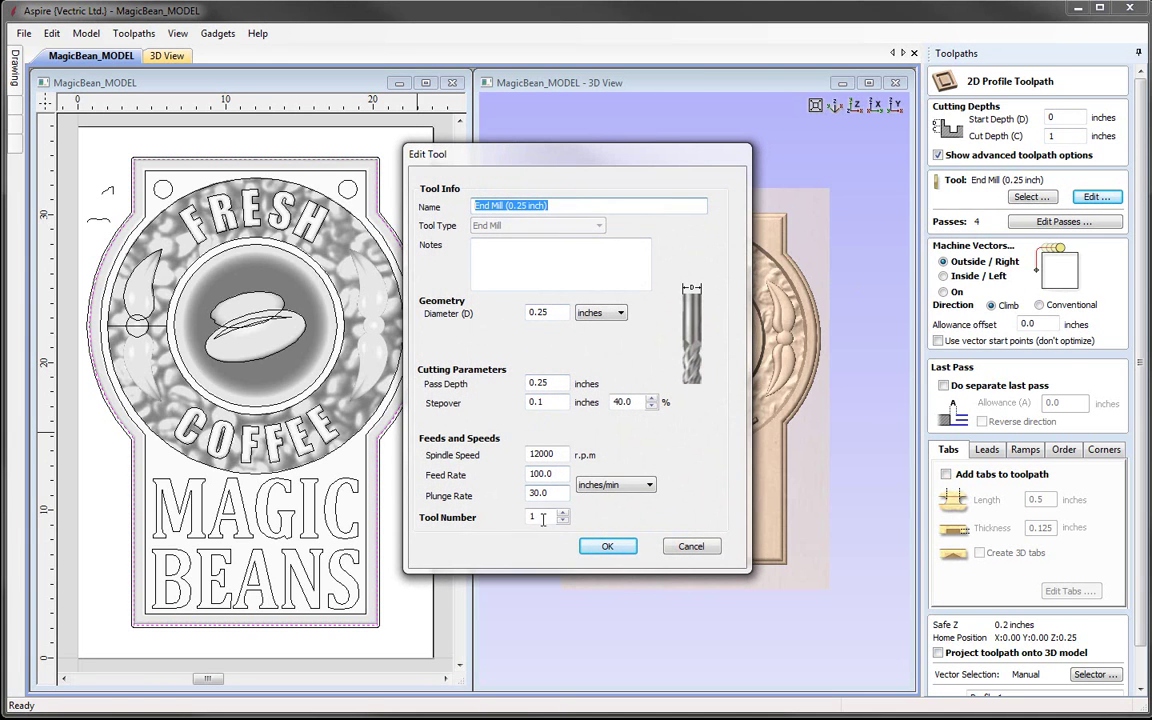
left_click(608, 547)
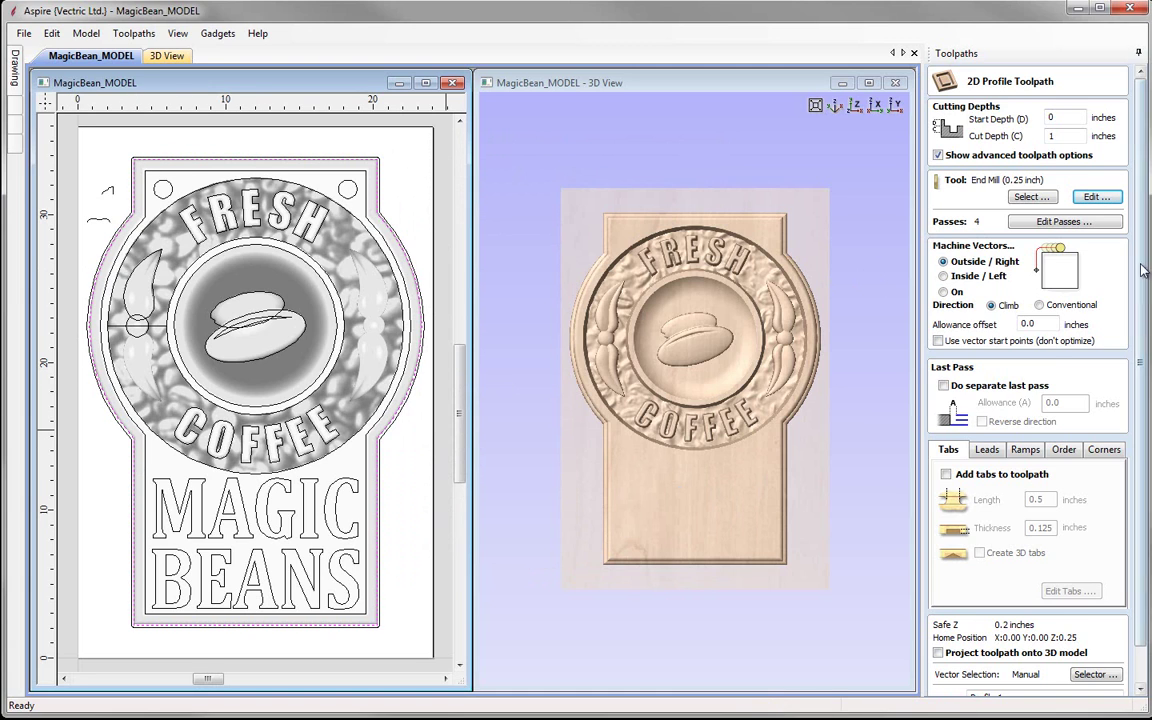
Name the cut-out toolpath Profile and calculate it
scroll(1137, 440, "down", 1)
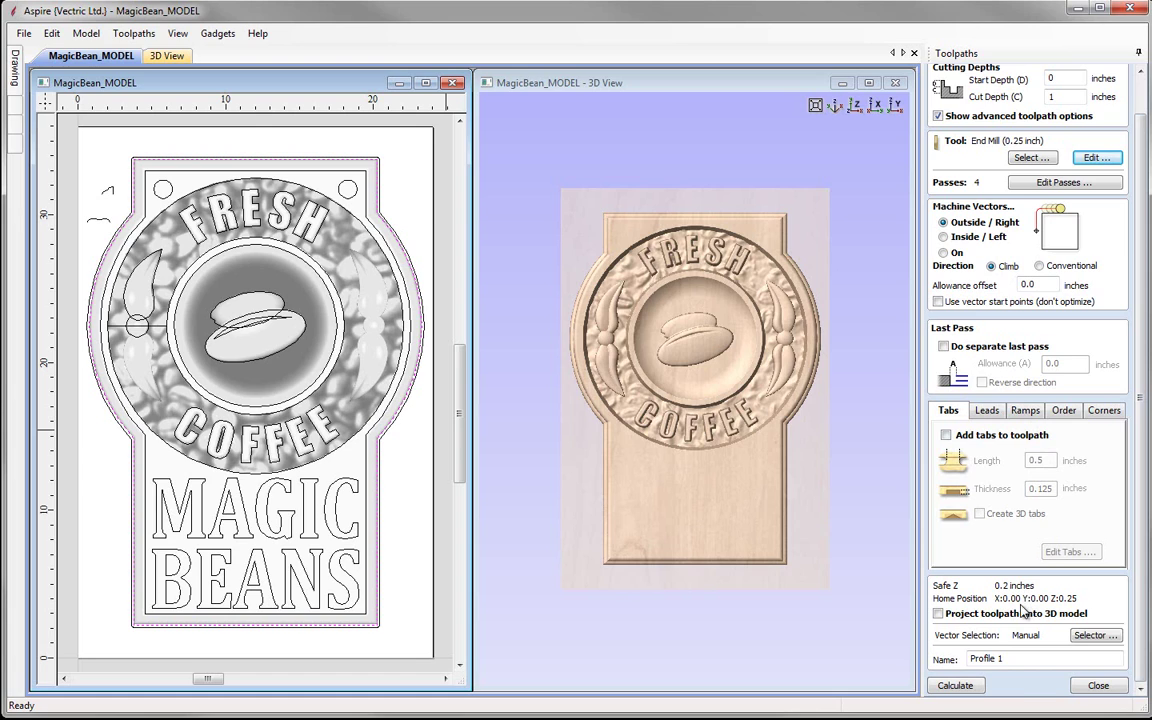
left_click(1006, 660)
key("BackSpace")
key("BackSpace")
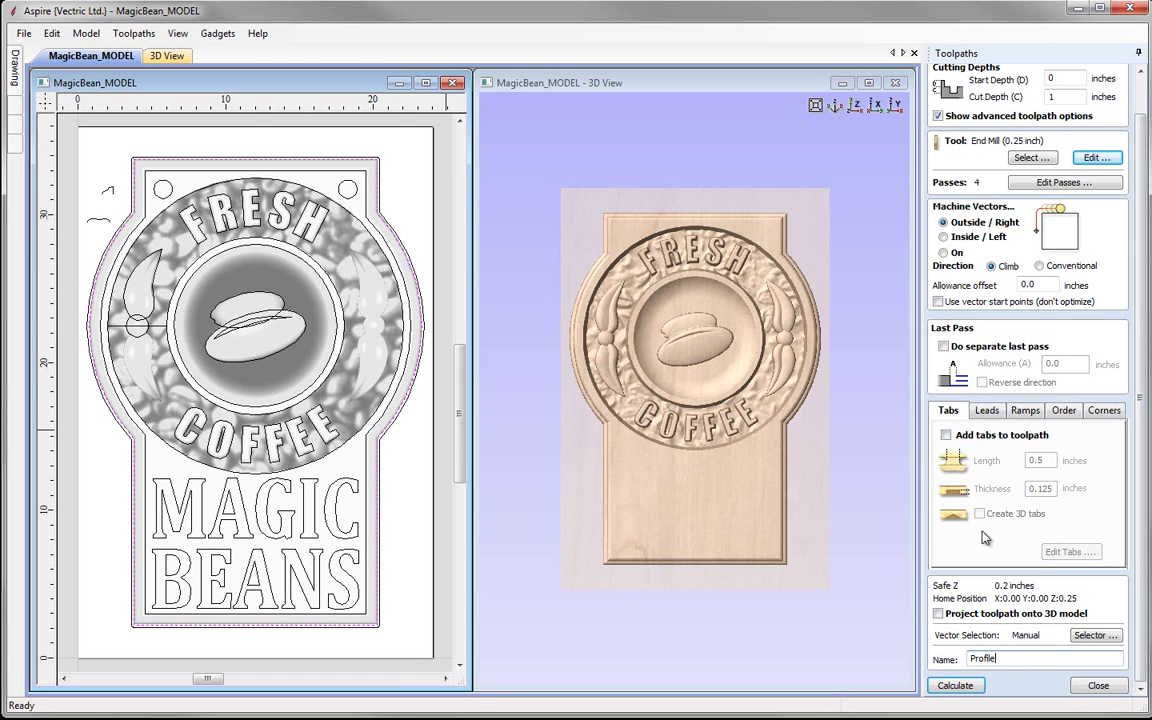
left_click(955, 685)
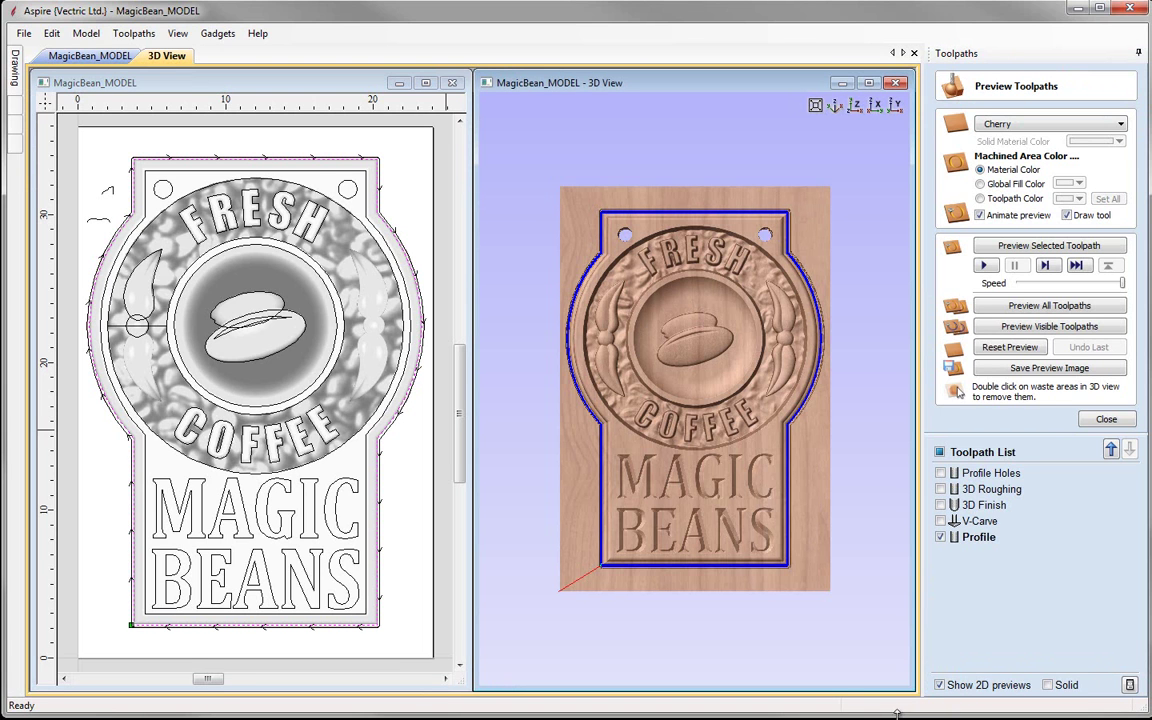
Preview the Profile toolpath in a maximized isometric 3D view, remove the waste material around the sign and close the preview
left_click(1045, 246)
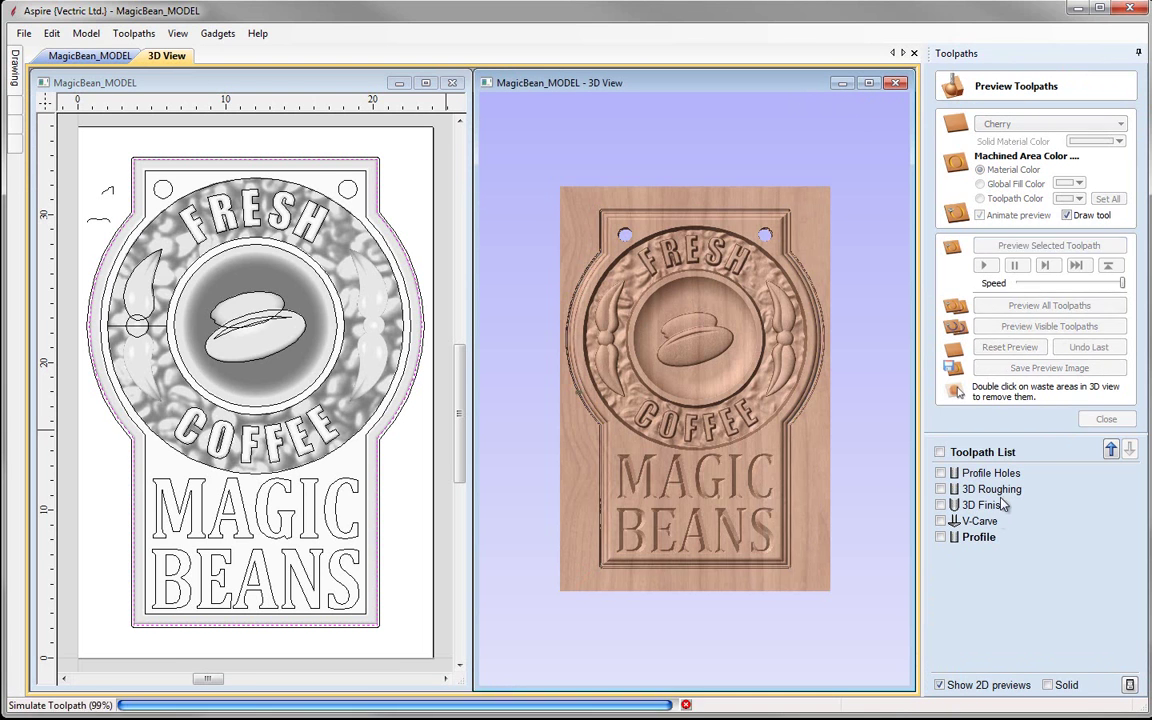
left_click(869, 83)
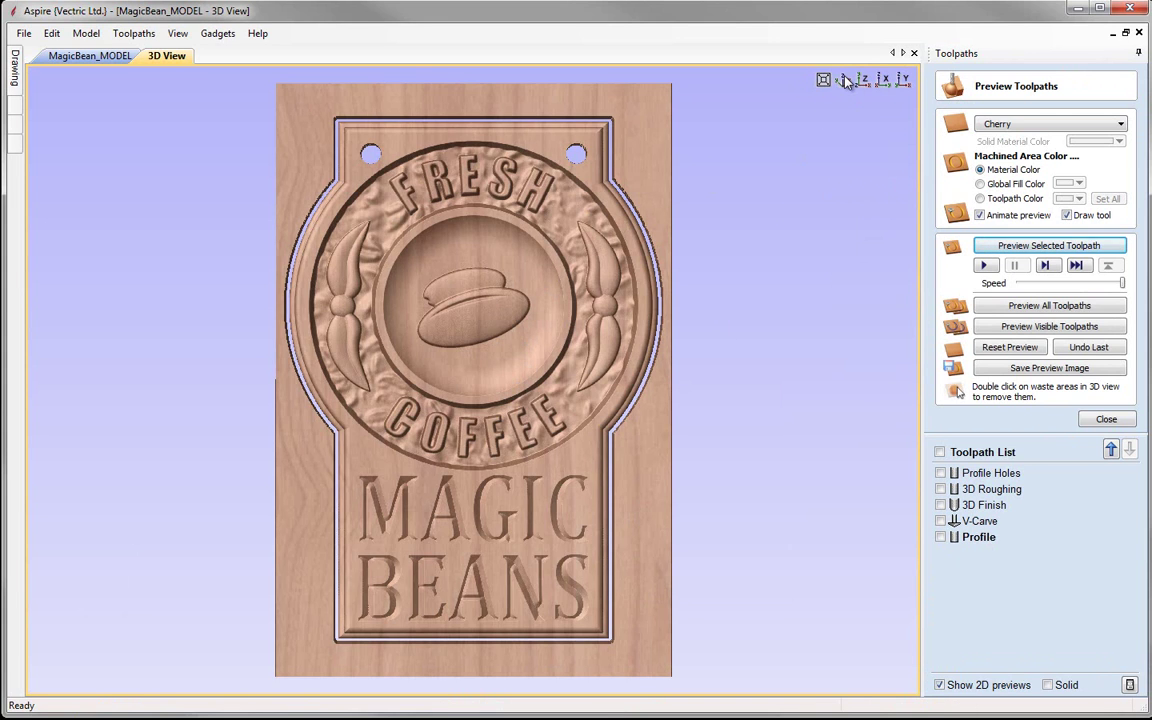
left_click(843, 80)
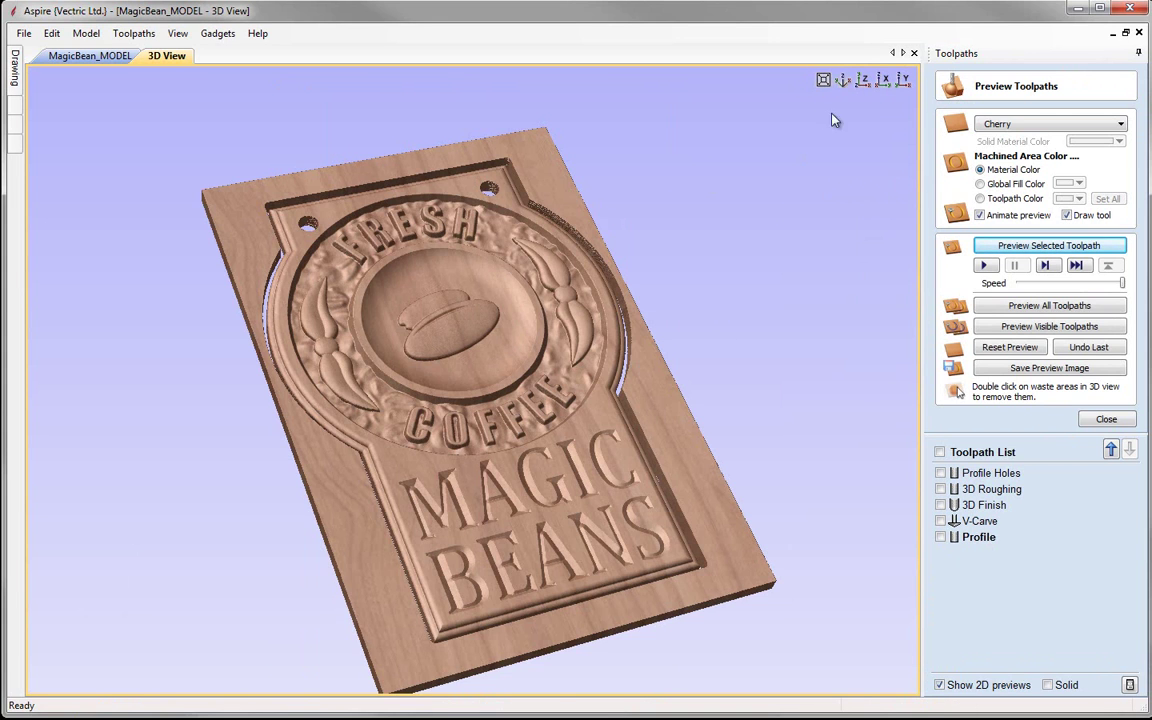
double_click(343, 488)
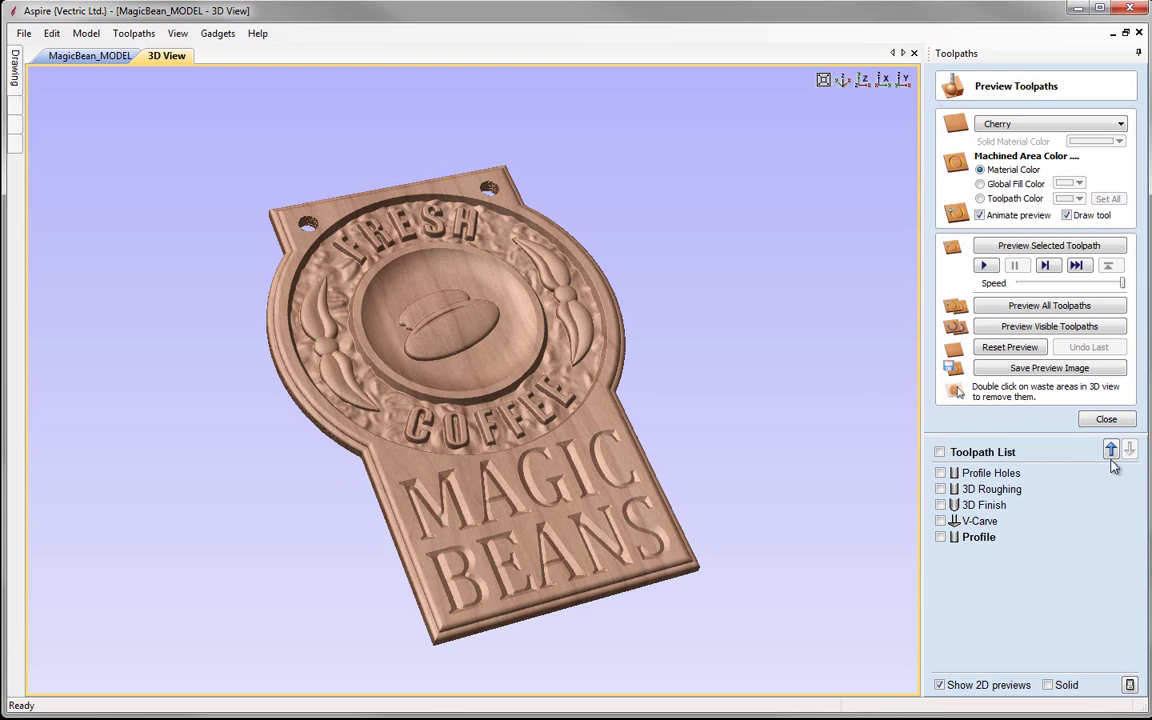
left_click(1108, 420)
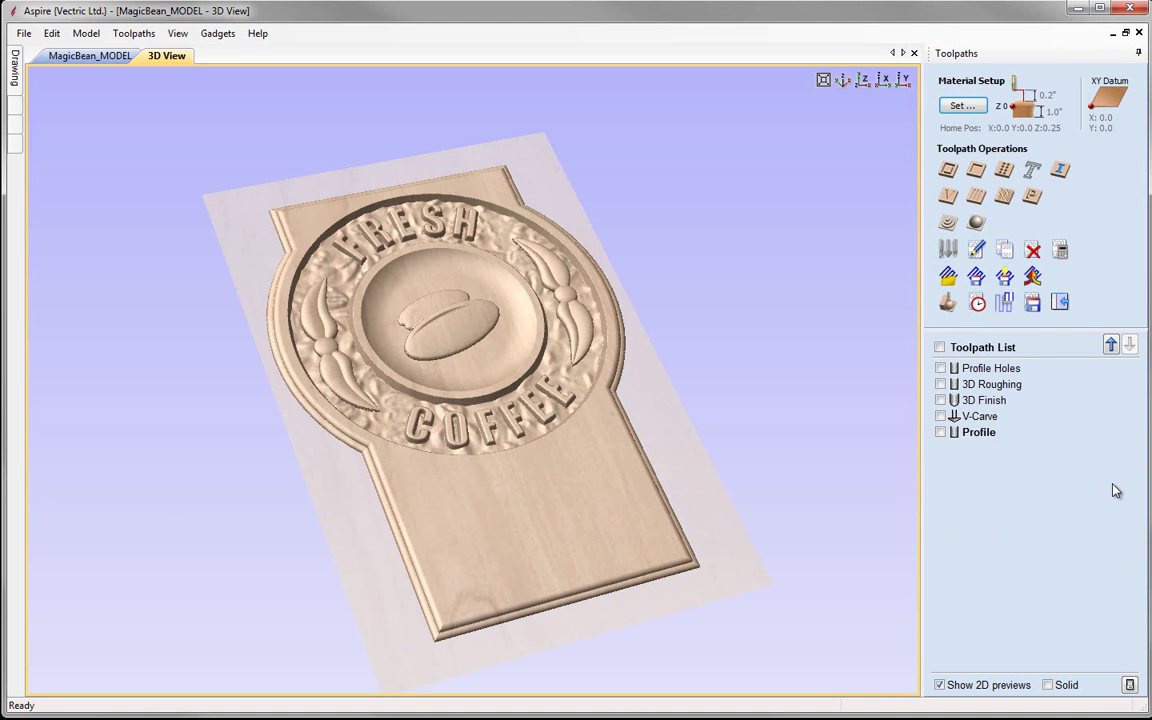
Set up the Profile Holes toolpath for saving with the AXYZ 4010 Arcs (inch) (*.nc) post processor
left_click(994, 370)
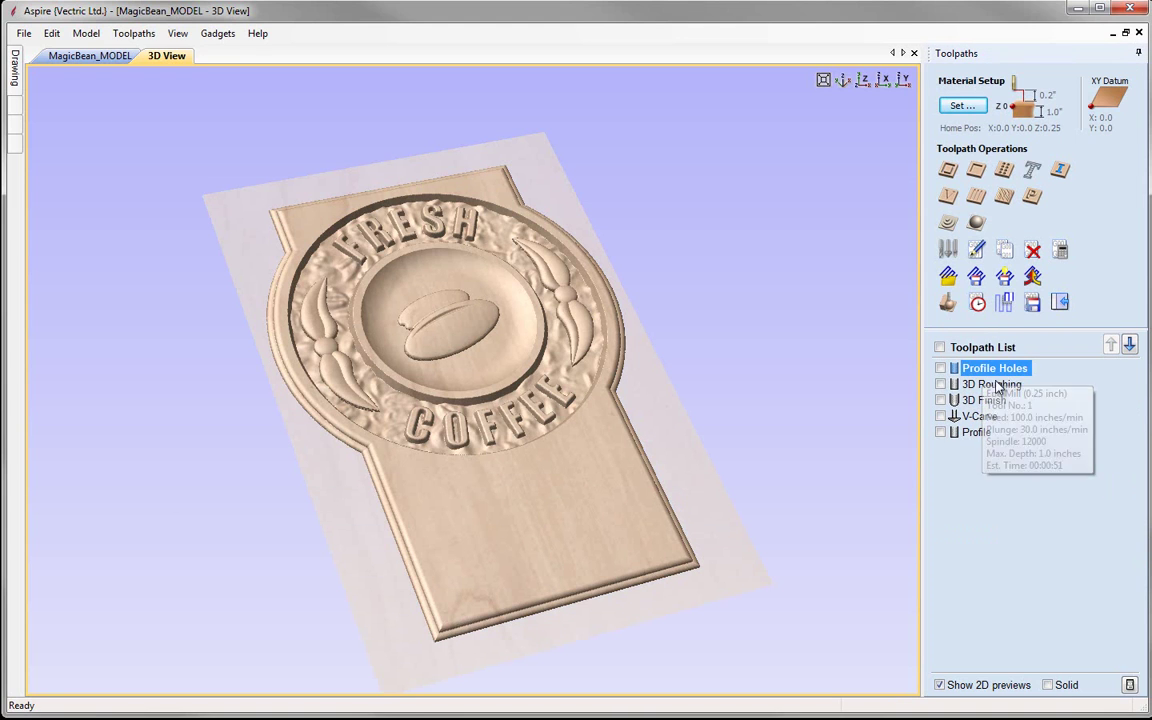
left_click(1031, 306)
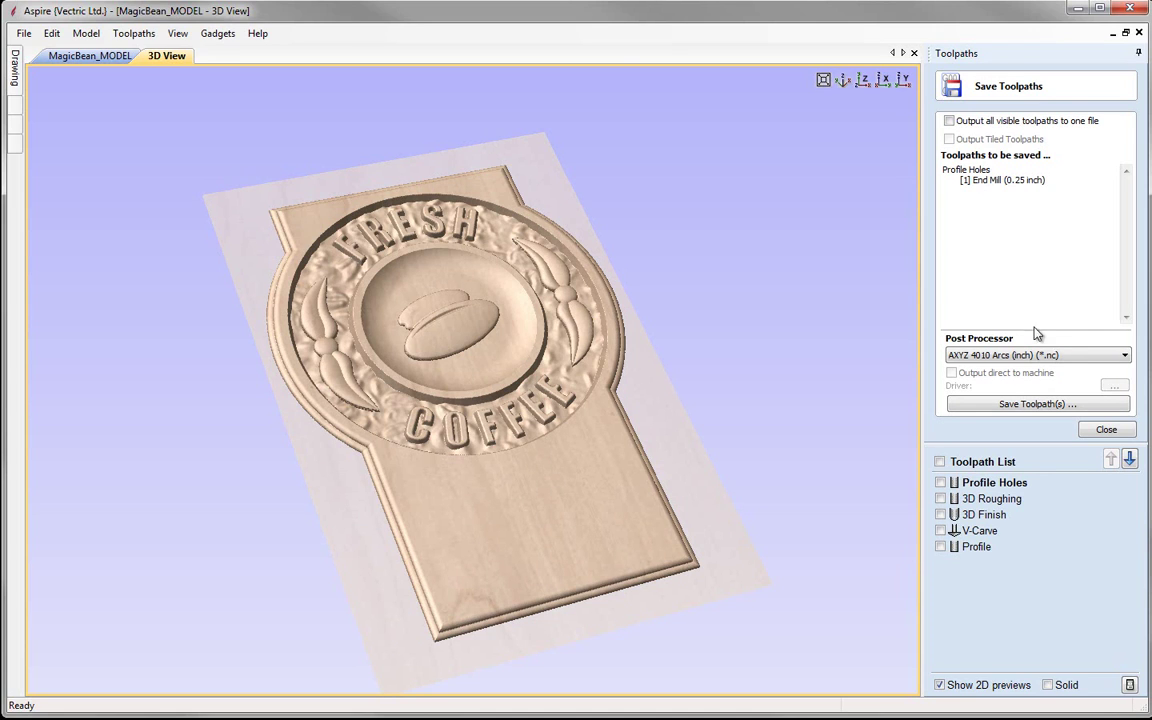
left_click(1125, 358)
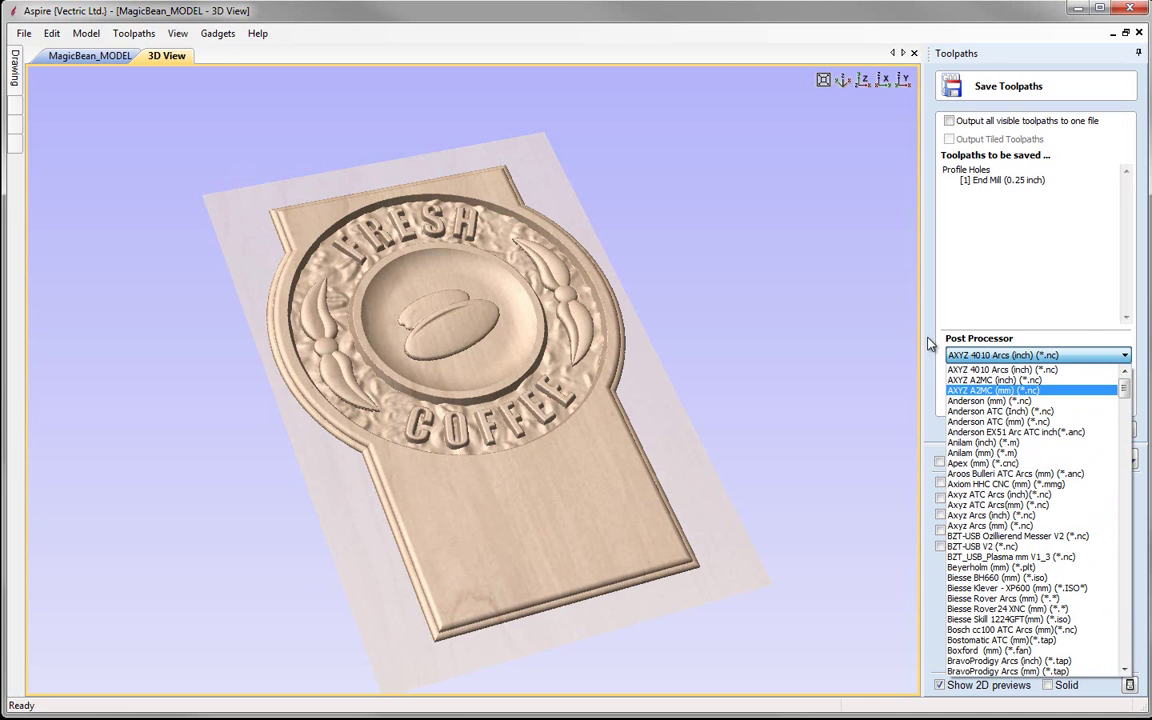
left_click(1000, 370)
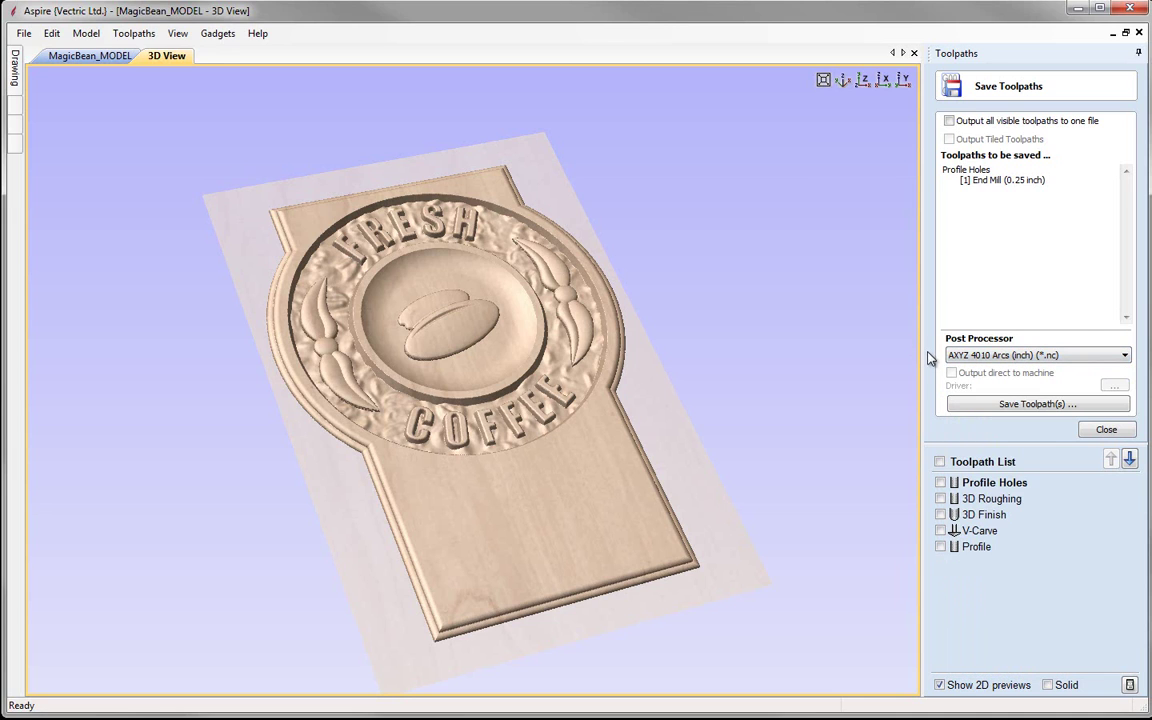
Try naming the toolpath output file Profile Holes 0.25EM, cancel the save and close the Save Toolpaths form
left_click(1068, 414)
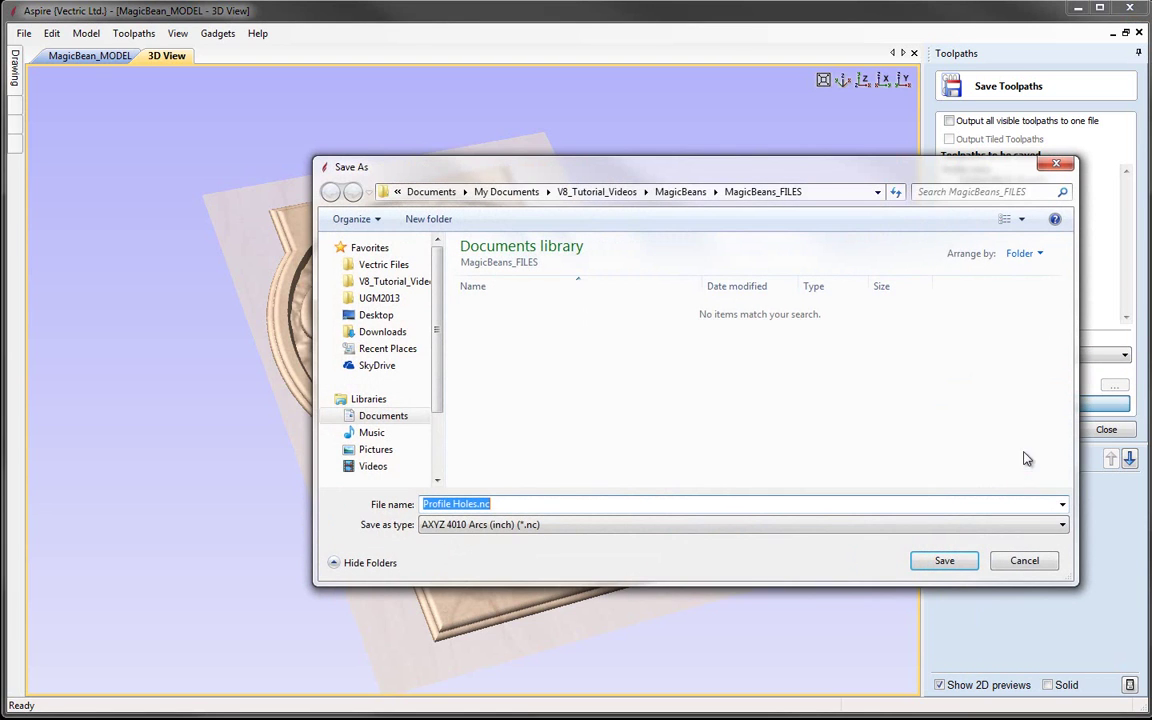
left_click(517, 505)
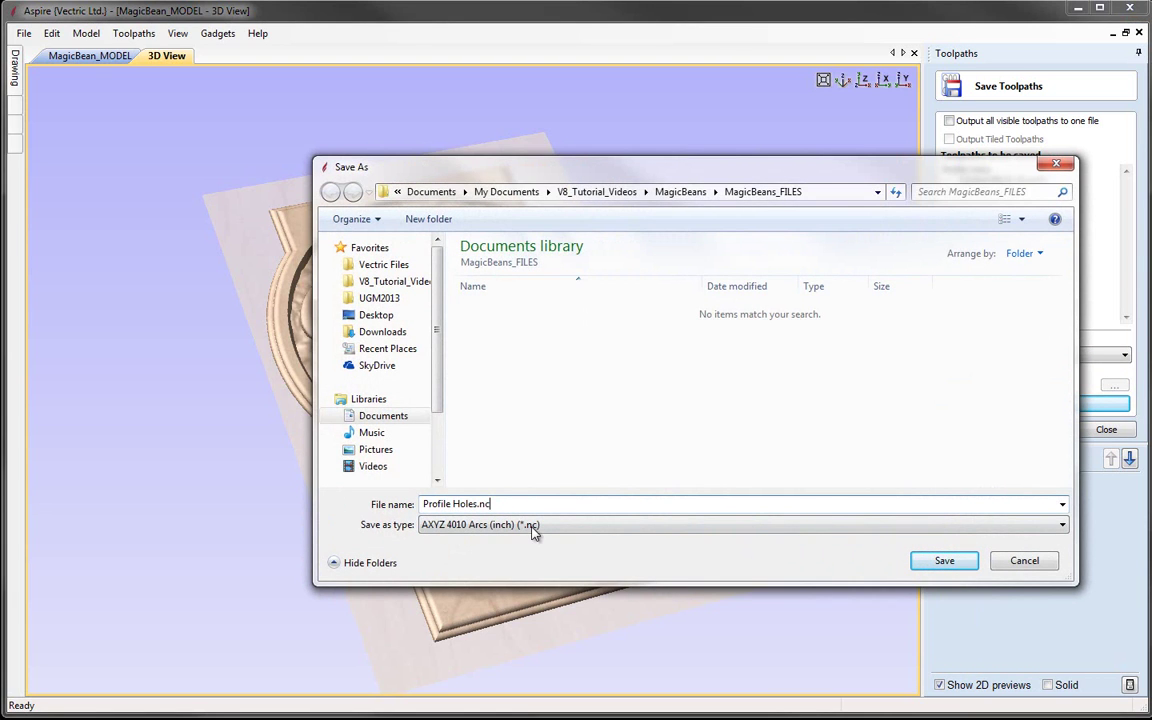
key("BackSpace")
key("BackSpace")
key("BackSpace")
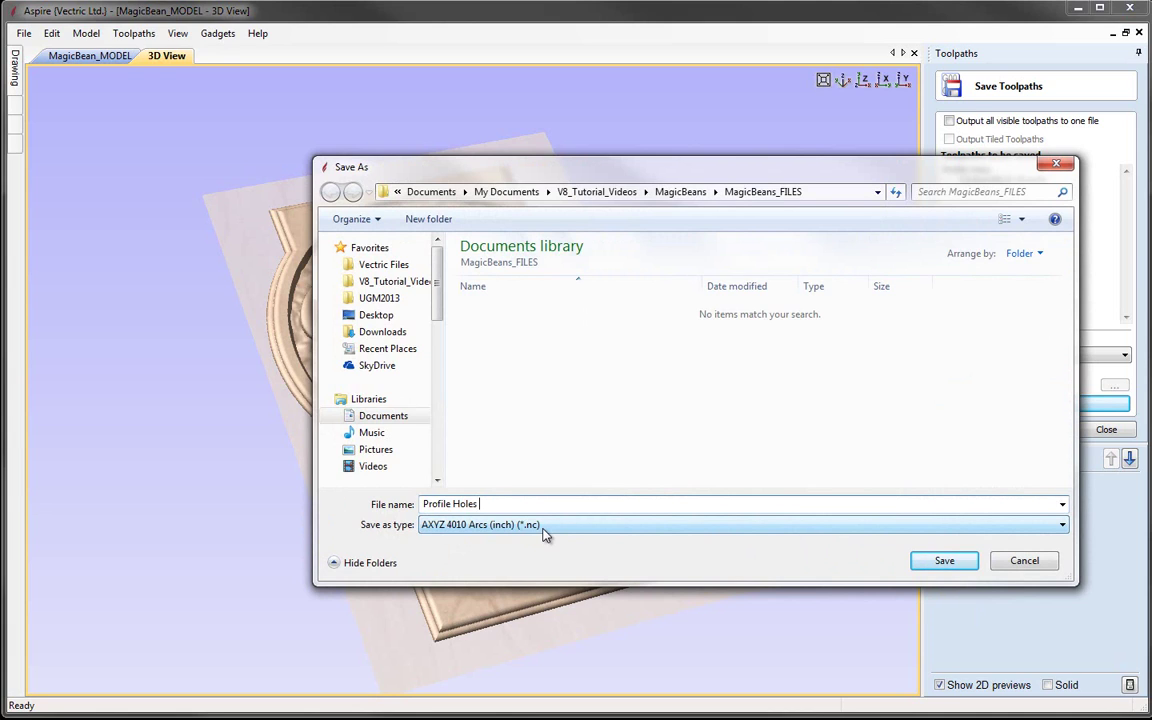
type("0.25em")
key("BackSpace")
key("BackSpace")
type("EM")
left_click(1024, 562)
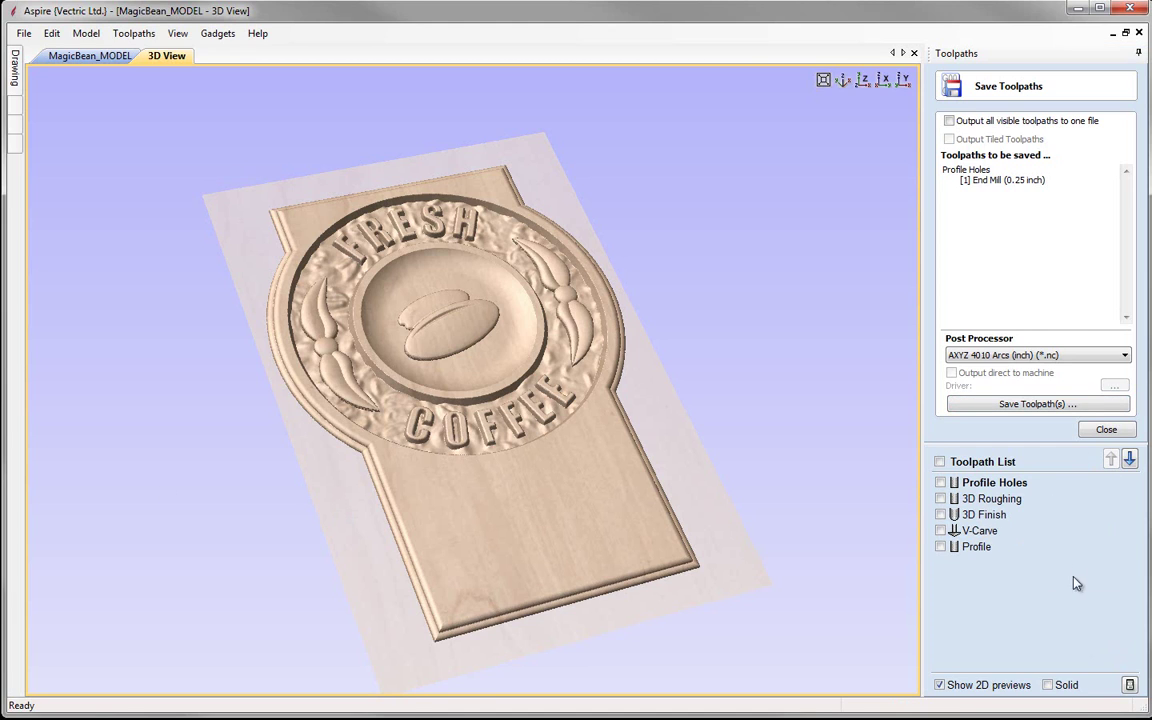
left_click(1106, 429)
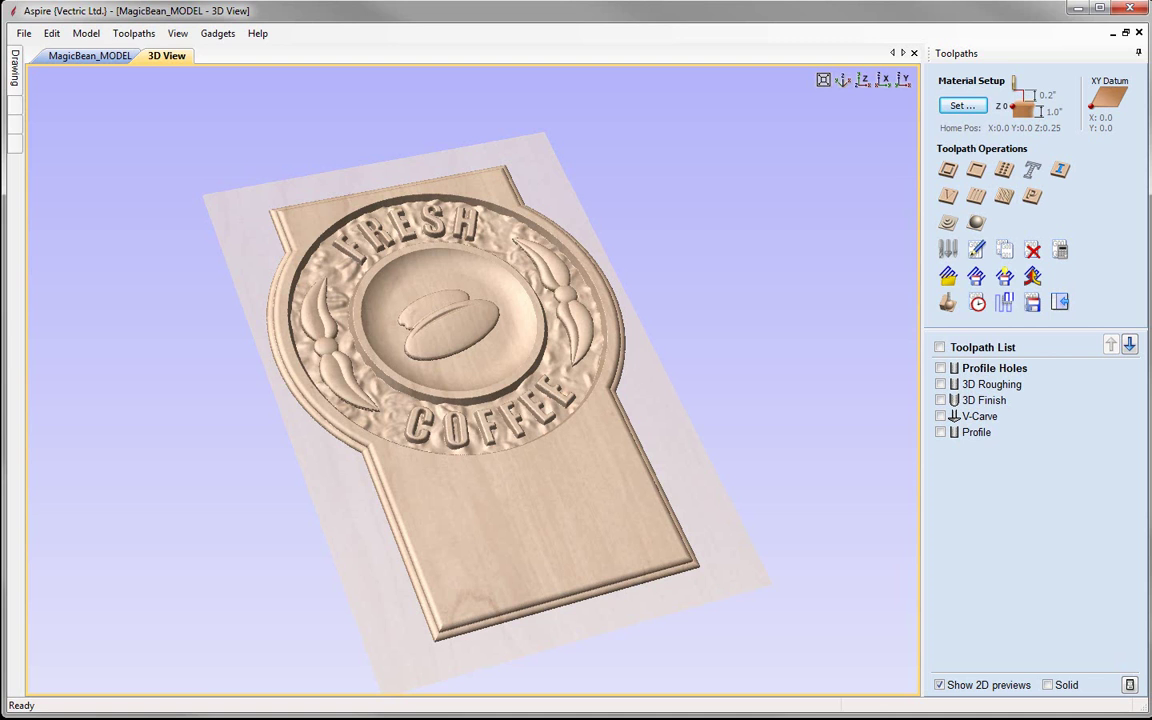
Save the project as a new file named MagicBean_TOOLPATH.crv3d in the MagicBeans_FILES folder
left_click(24, 33)
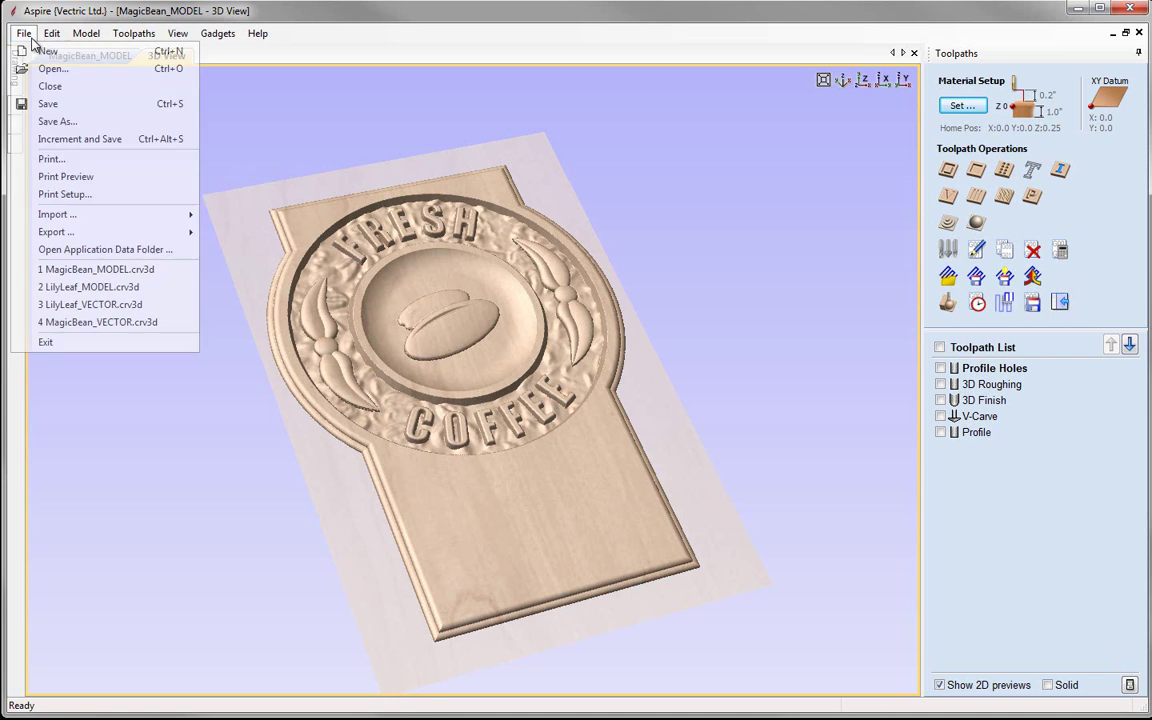
left_click(72, 121)
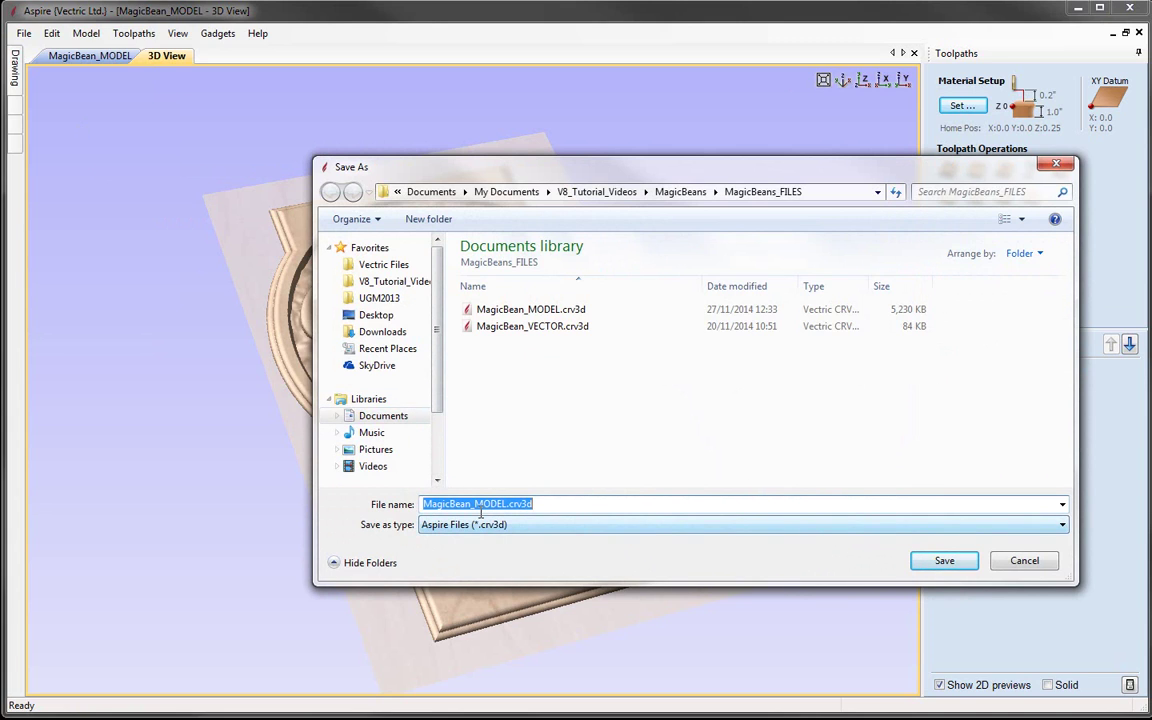
left_click_drag(474, 504, 507, 505)
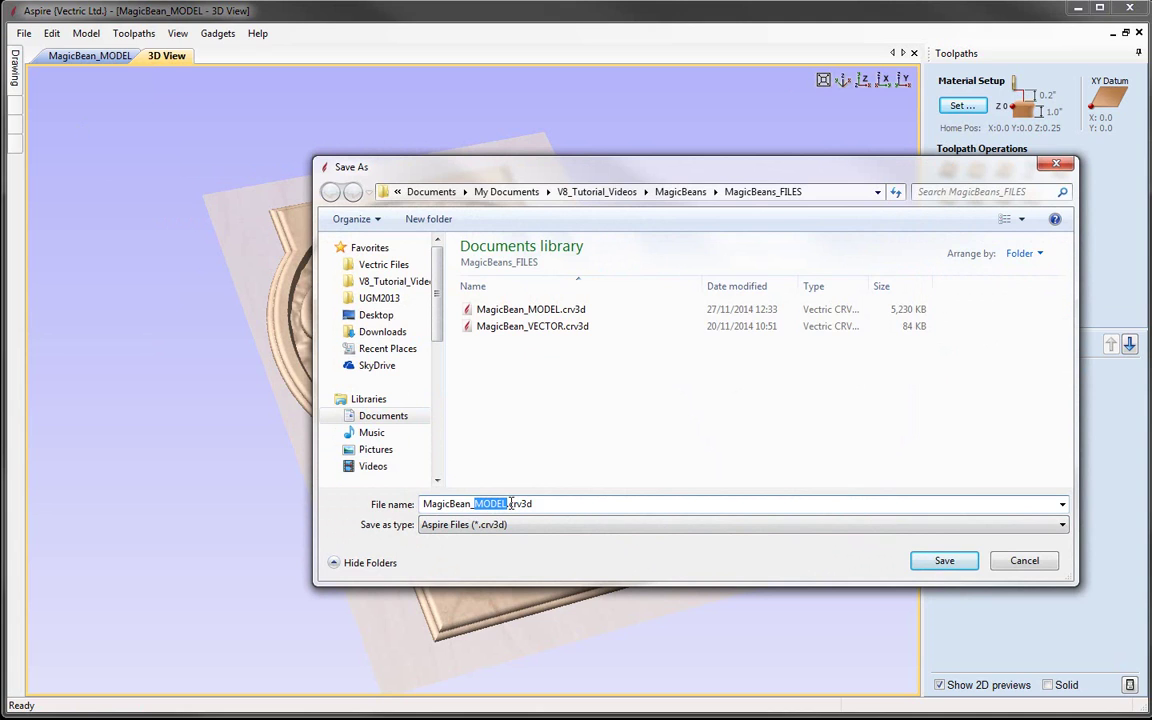
type("TOOL")
type("PATH")
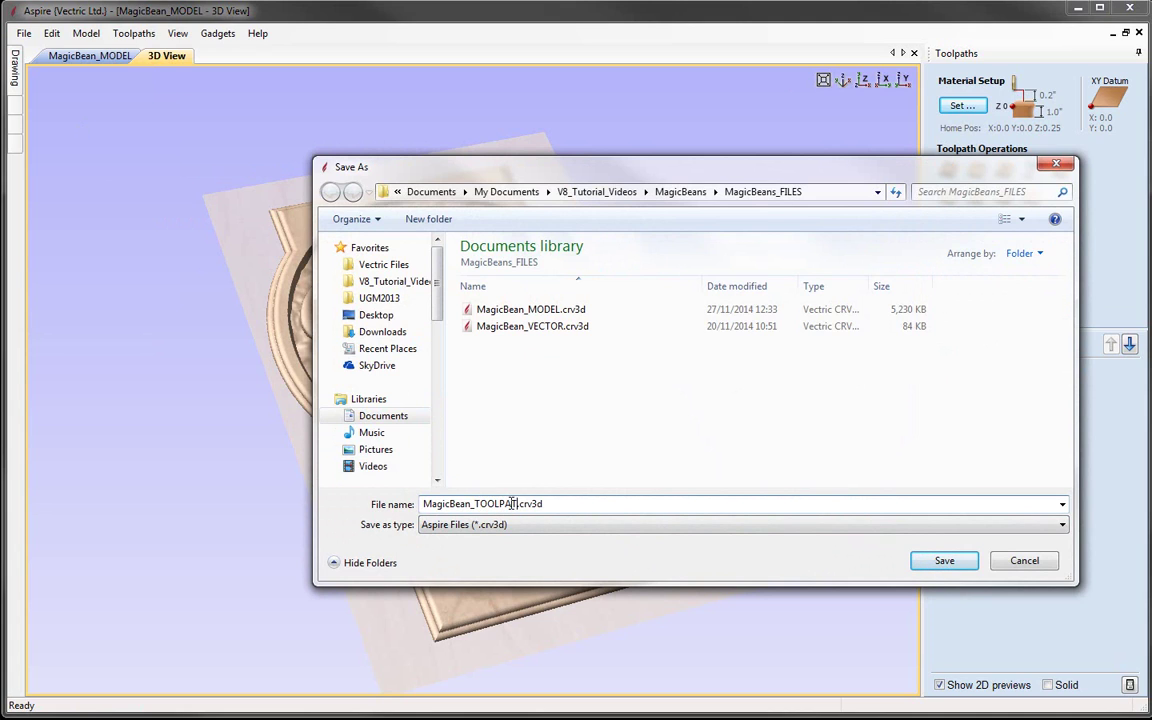